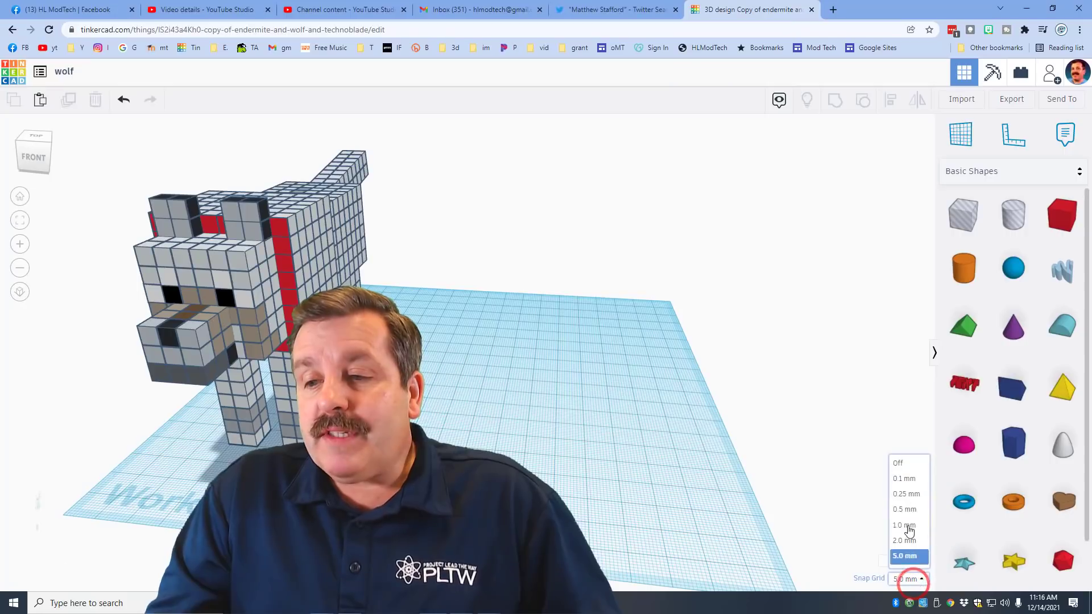
Step: Set the snap grid to 5.0 mm, place a box beside the wolf and scale it uniformly to 5 mm
{"action": "left_click", "coordinate": [907, 555]}
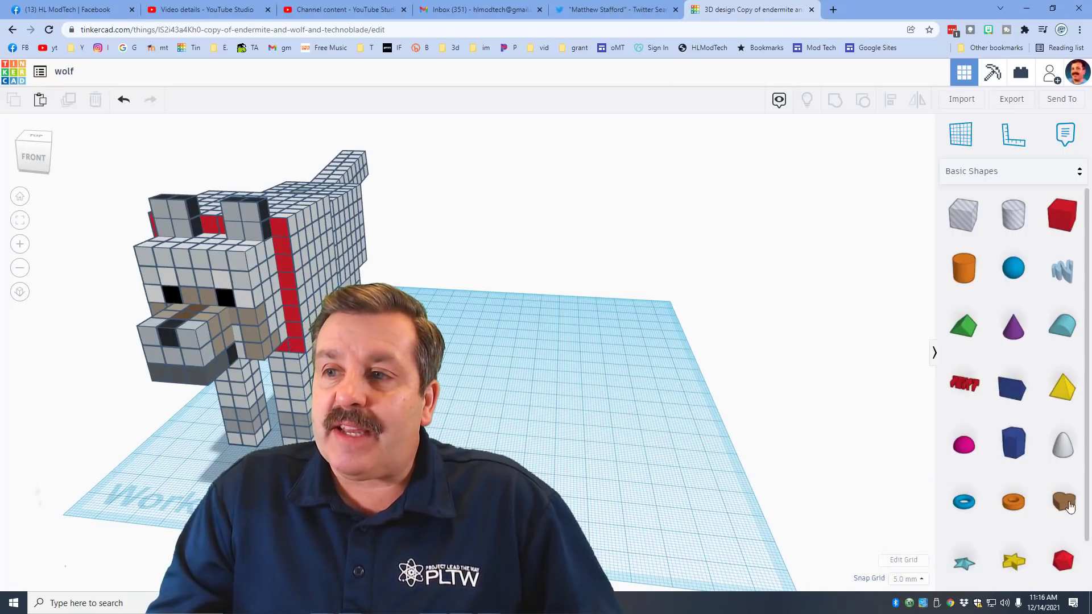
{"action": "left_click_drag", "start_coordinate": [1062, 230], "coordinate": [585, 458]}
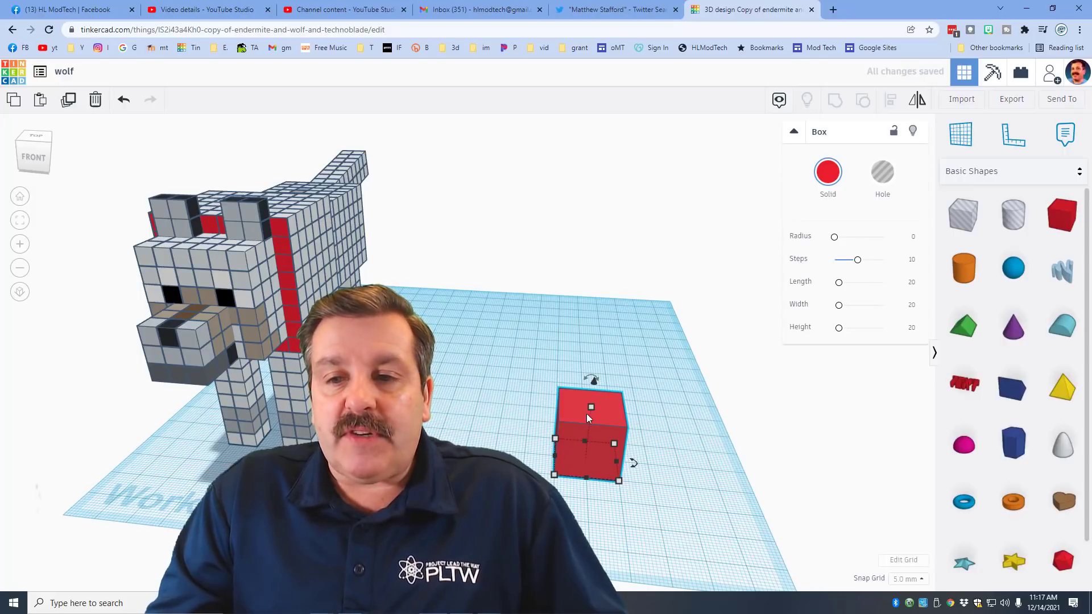
{"action": "left_click_drag", "start_coordinate": [591, 407], "coordinate": [682, 243], "text": "shift"}
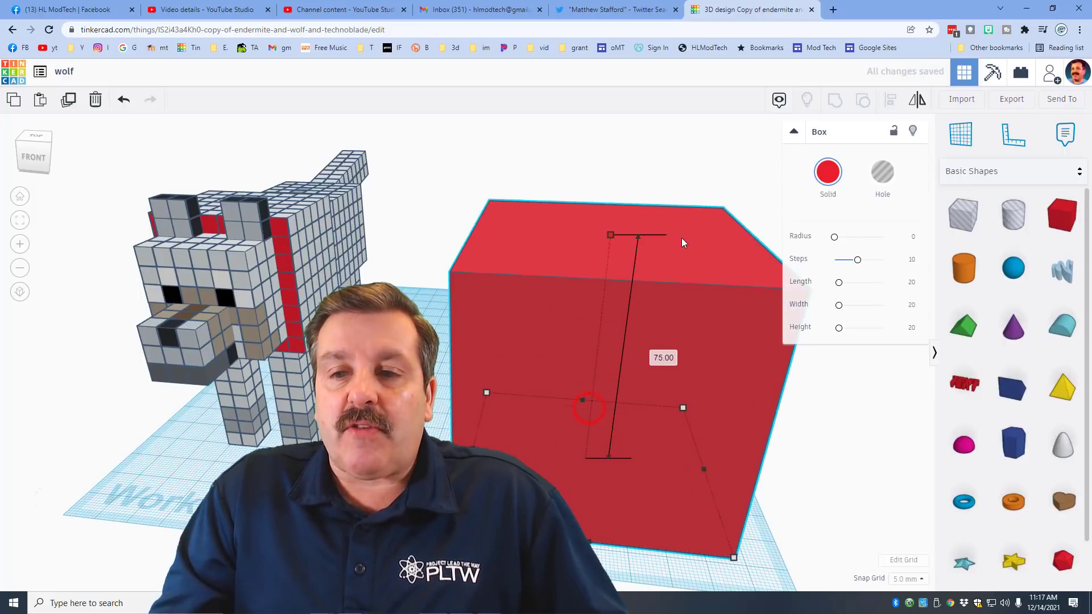
{"action": "left_click", "coordinate": [663, 357]}
{"action": "type", "text": "5"}
{"action": "key", "text": "Return"}
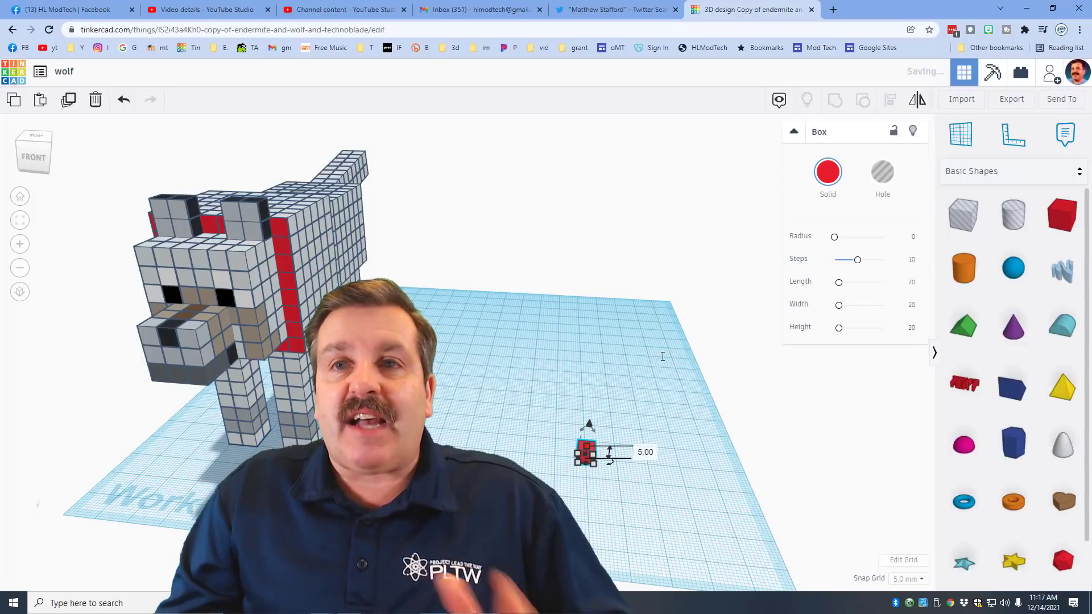
Step: Bevel the small box's edges with a radius of 2 and 1 step
{"action": "left_click", "coordinate": [913, 236]}
{"action": "type", "text": "2"}
{"action": "key", "text": "Return"}
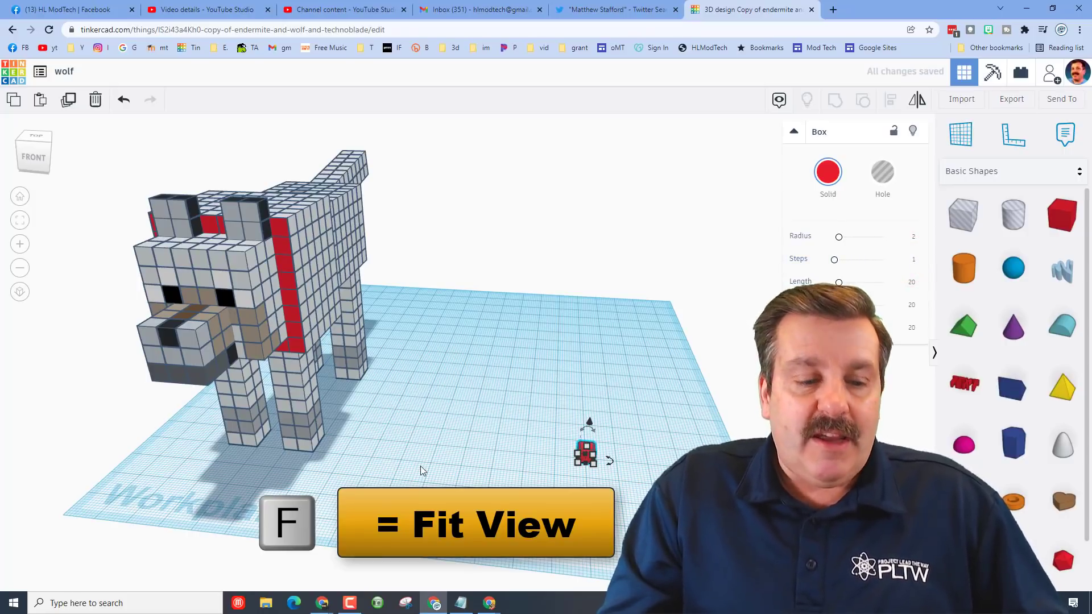
Step: Shift the beveled block by -2.50 mm in both workplane directions and color it white
{"action": "key", "text": "f"}
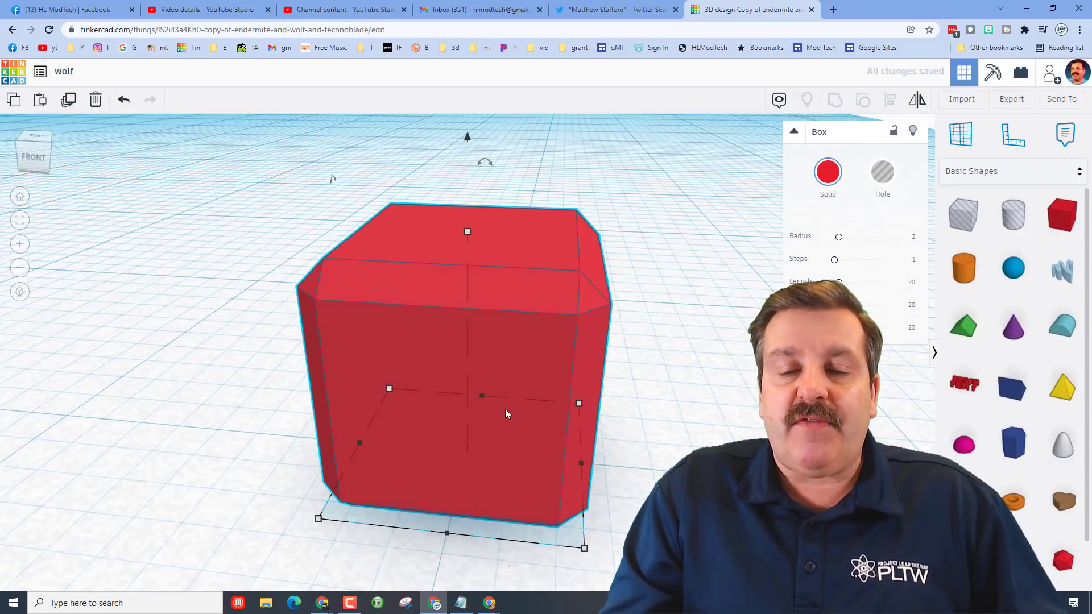
{"action": "scroll", "coordinate": [505, 408], "scroll_direction": "down", "scroll_amount": 5}
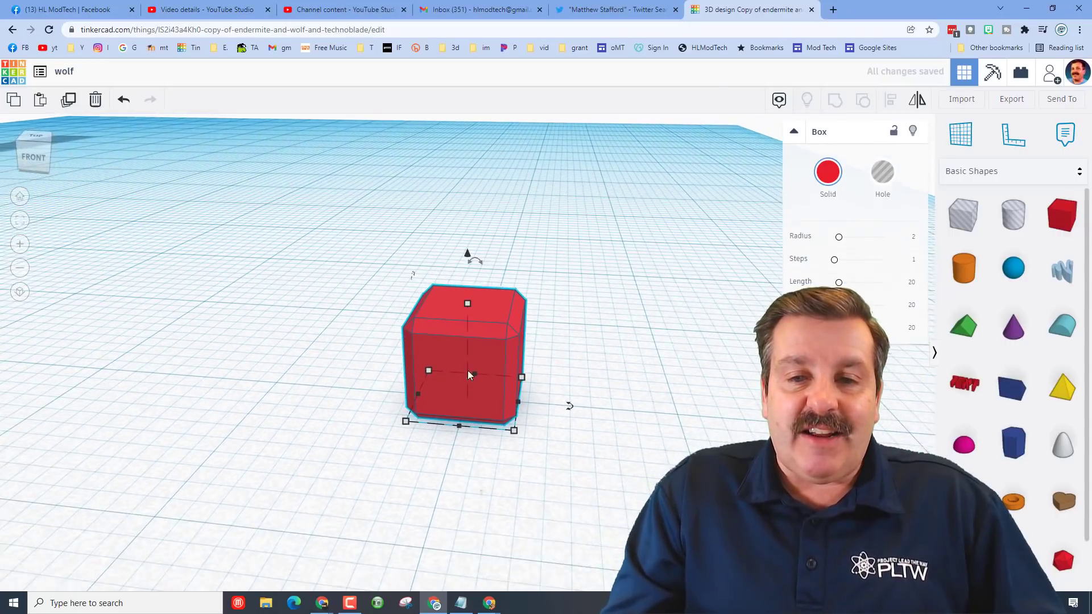
{"action": "scroll", "coordinate": [469, 372], "scroll_direction": "down", "scroll_amount": 1}
{"action": "left_click_drag", "start_coordinate": [494, 402], "coordinate": [463, 377]}
{"action": "scroll", "coordinate": [461, 377], "scroll_direction": "down", "scroll_amount": 2}
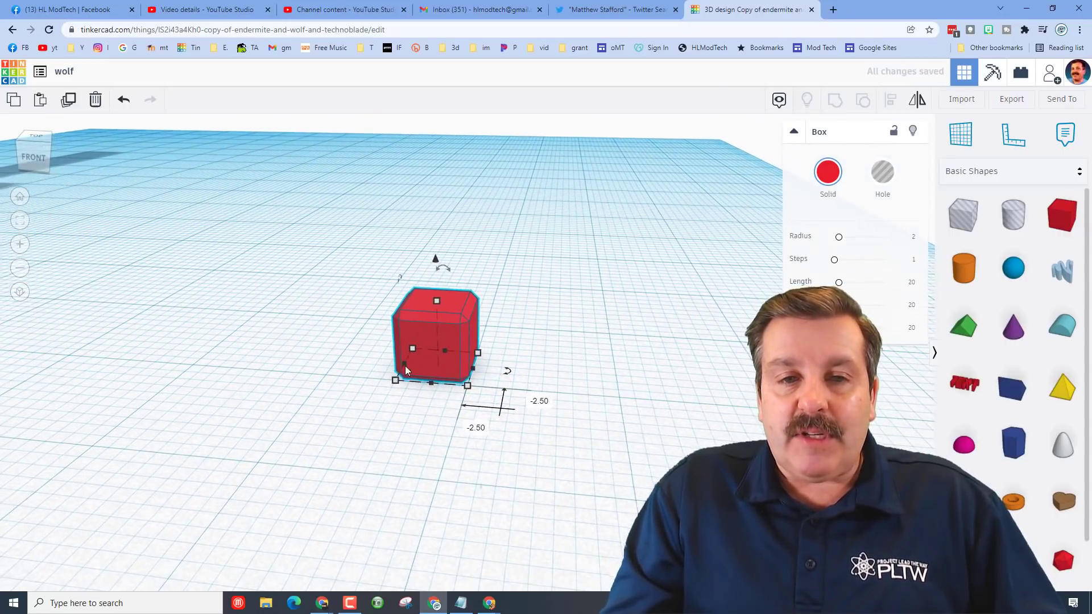
{"action": "scroll", "coordinate": [406, 367], "scroll_direction": "down", "scroll_amount": 2}
{"action": "left_click", "coordinate": [828, 174]}
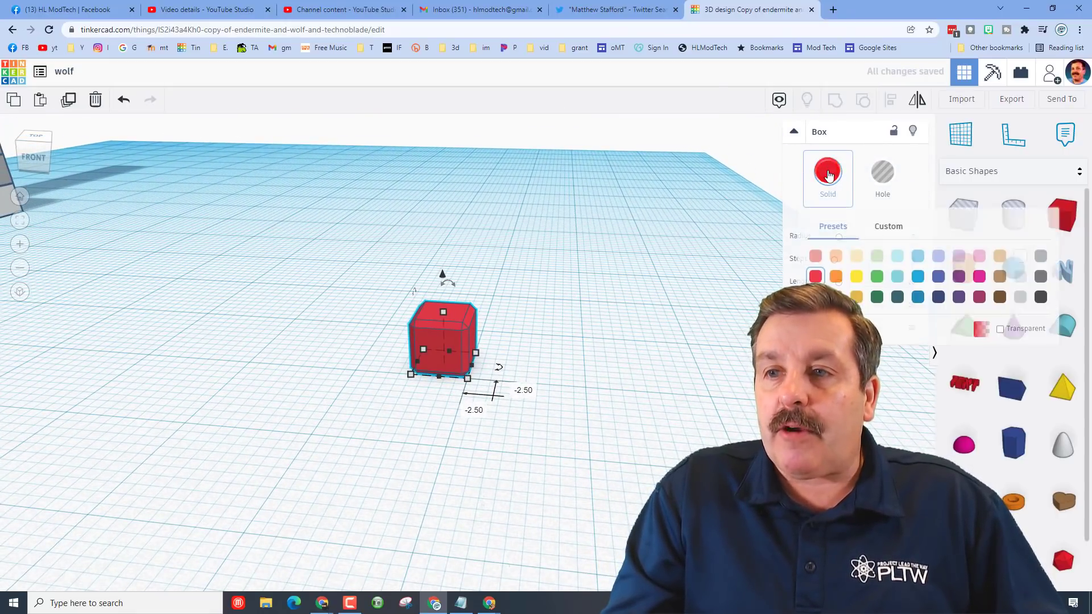
{"action": "left_click", "coordinate": [1018, 275]}
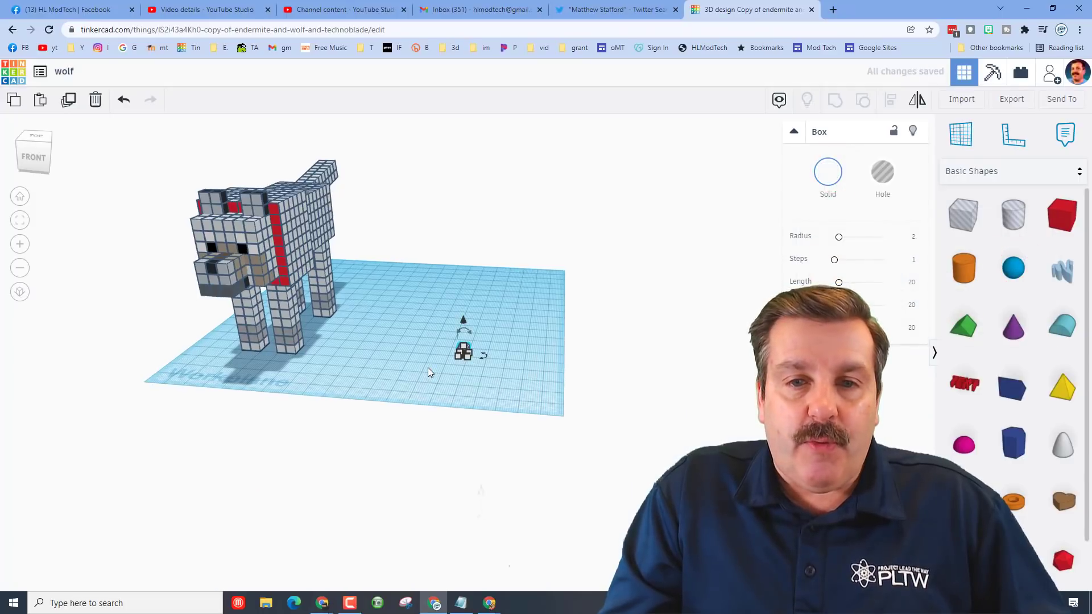
Step: Duplicate the white block to one side, and copy that pair alongside to form a 2 × 2 layer
{"action": "scroll", "coordinate": [428, 367], "scroll_direction": "up", "scroll_amount": 5}
{"action": "right_click_drag", "start_coordinate": [271, 374], "coordinate": [155, 323]}
{"action": "key", "text": "ctrl+d"}
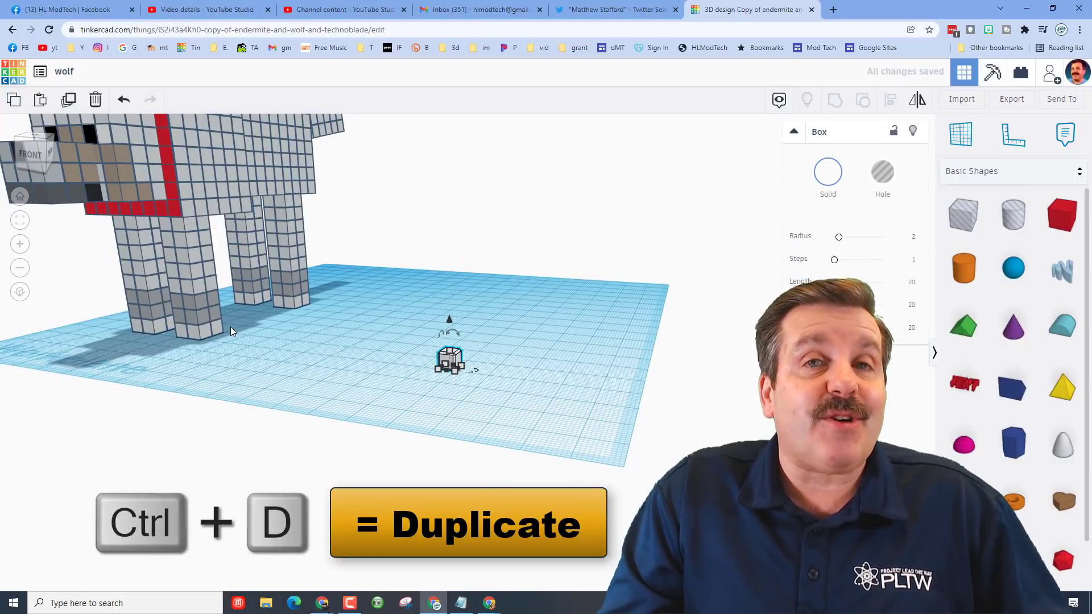
{"action": "right_click_drag", "start_coordinate": [313, 358], "coordinate": [434, 374]}
{"action": "left_click", "coordinate": [450, 367]}
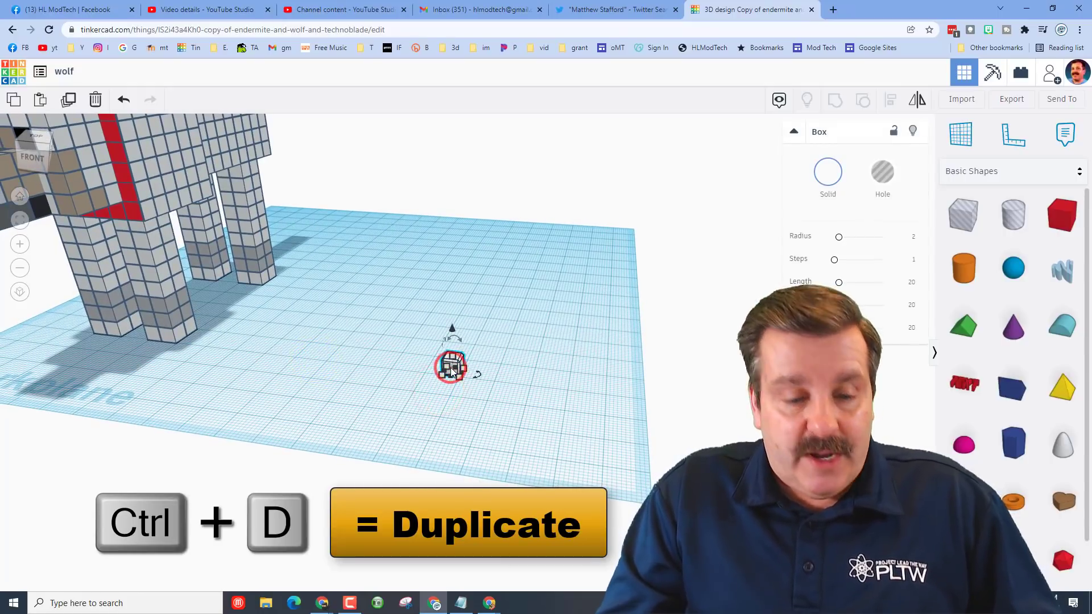
{"action": "key", "text": "ctrl+d"}
{"action": "key", "text": "Left"}
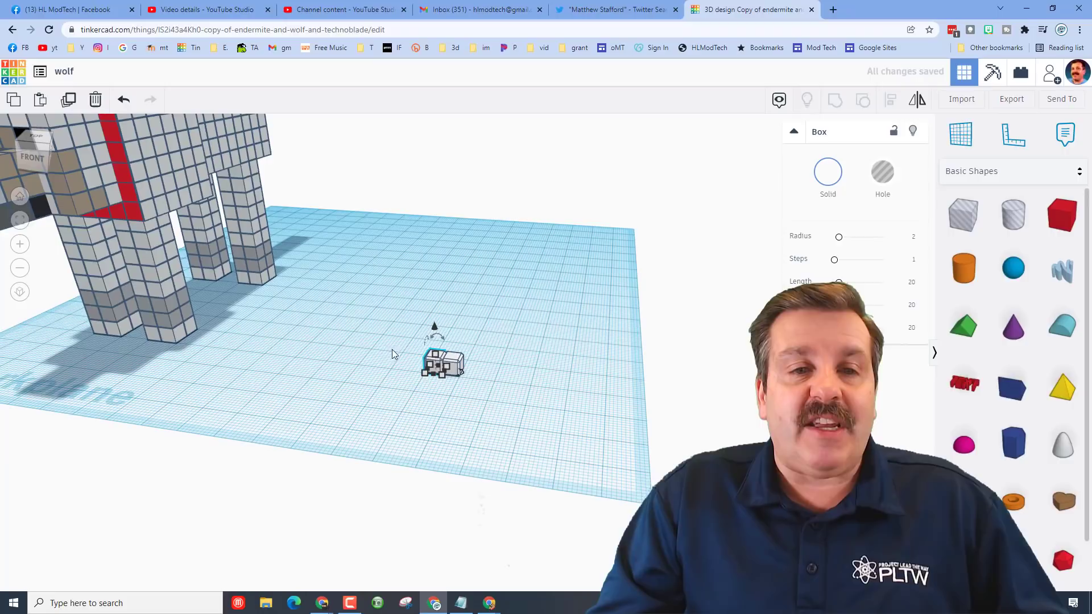
{"action": "left_click_drag", "start_coordinate": [415, 336], "coordinate": [478, 379]}
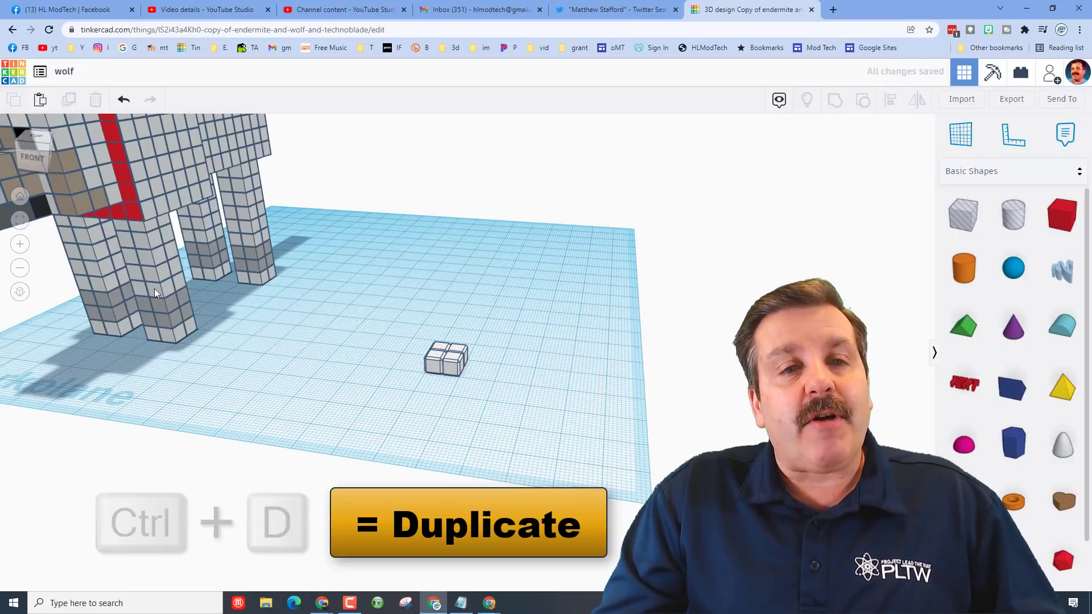
Step: Stack copies of the 2 × 2 layer upward one block at a time until the leg is eight layers tall
{"action": "left_click_drag", "start_coordinate": [352, 319], "coordinate": [492, 418]}
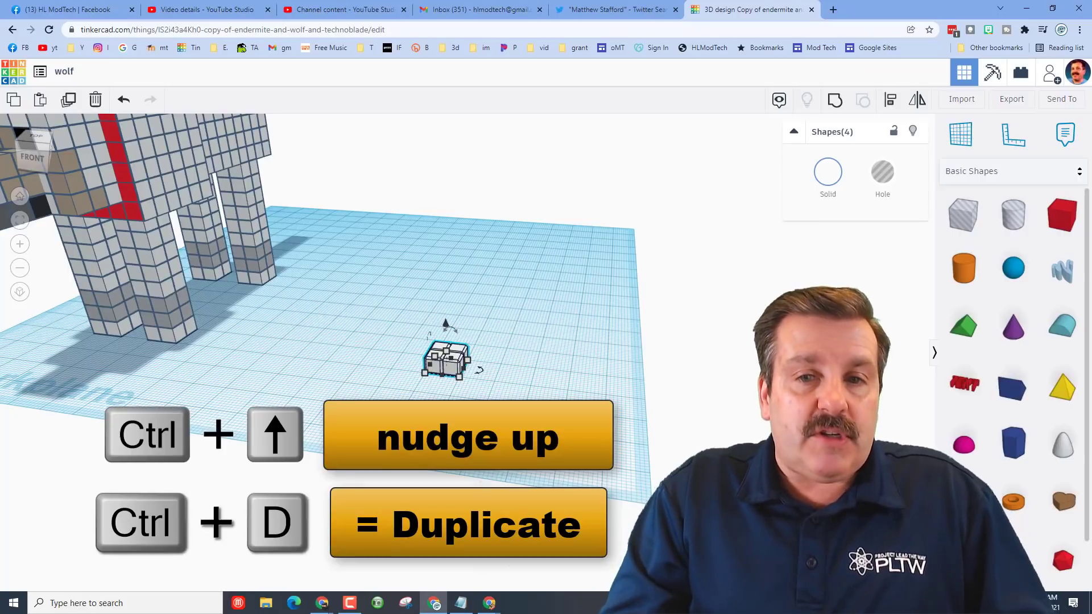
{"action": "key", "text": "ctrl+d"}
{"action": "key", "text": "ctrl+Up"}
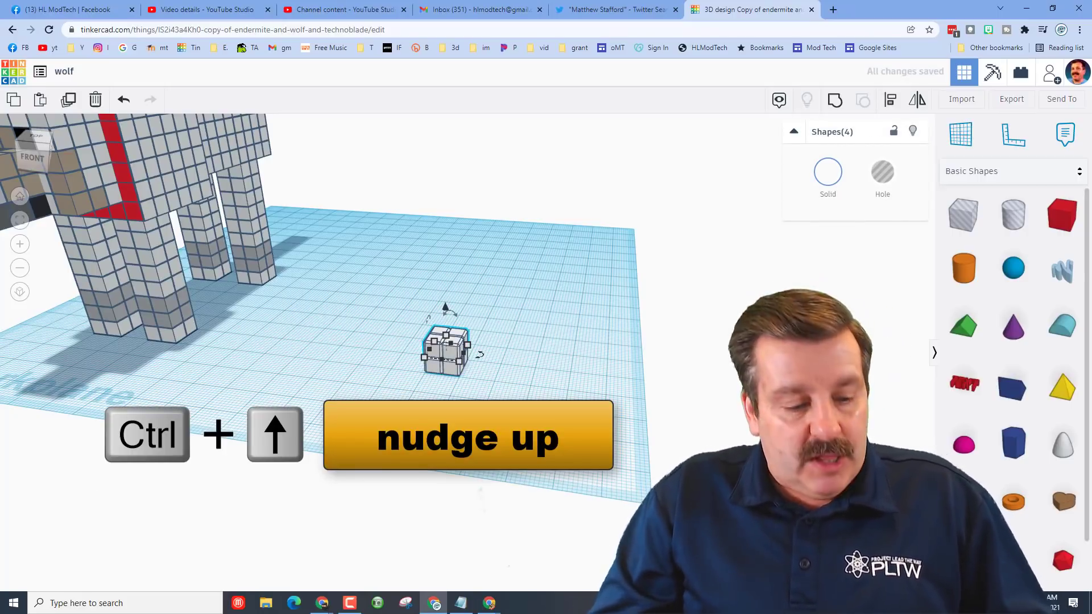
{"action": "key", "text": "ctrl+Up"}
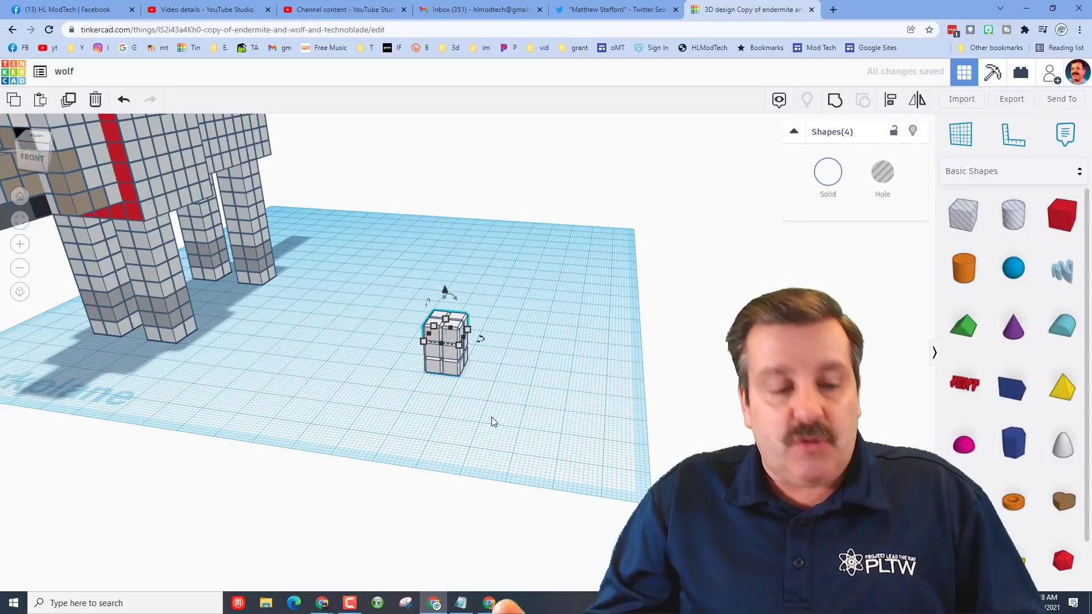
{"action": "key", "text": "ctrl+d"}
{"action": "key", "text": "ctrl+d"}
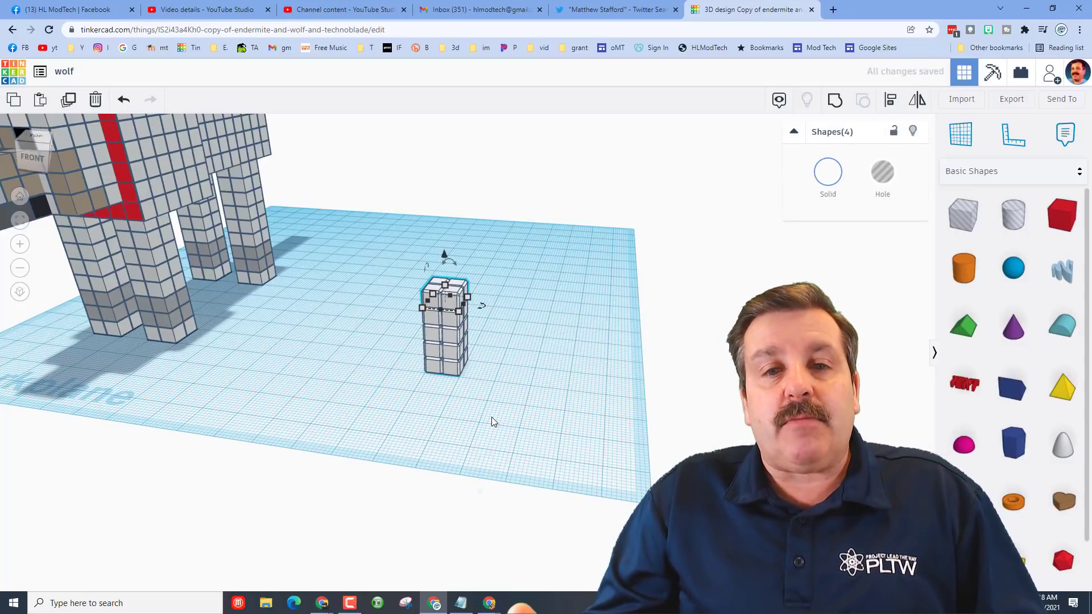
{"action": "key", "text": "ctrl+d"}
{"action": "key", "text": "ctrl+Up"}
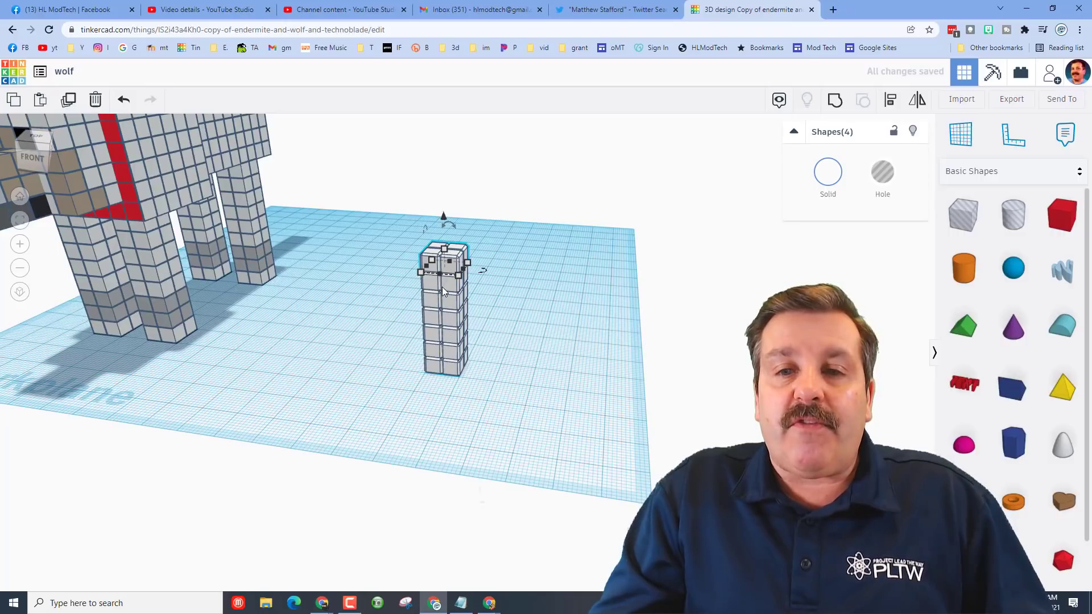
{"action": "key", "text": "ctrl+d"}
{"action": "key", "text": "ctrl+Up"}
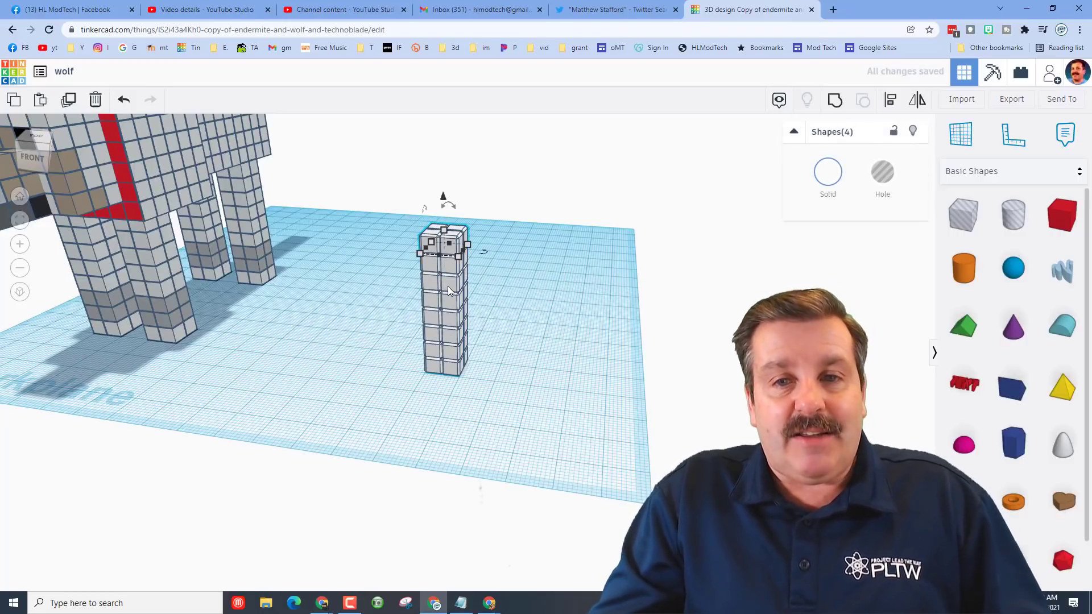
Step: Color the second and third layers from the leg's base light gray
{"action": "left_click", "coordinate": [343, 438]}
{"action": "right_click_drag", "start_coordinate": [344, 438], "coordinate": [425, 347]}
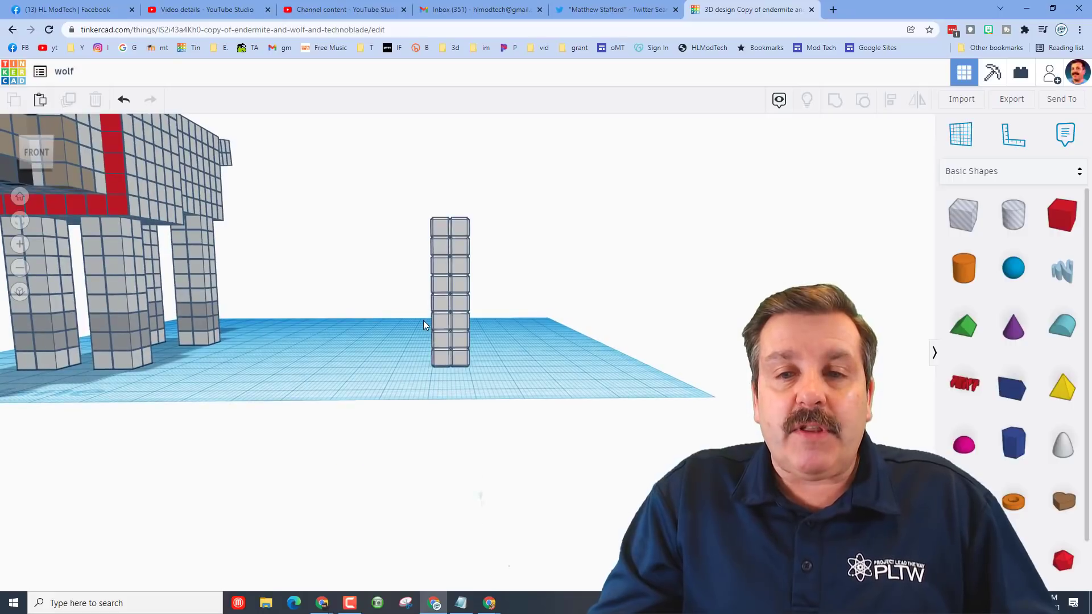
{"action": "left_click_drag", "start_coordinate": [496, 340], "coordinate": [499, 349]}
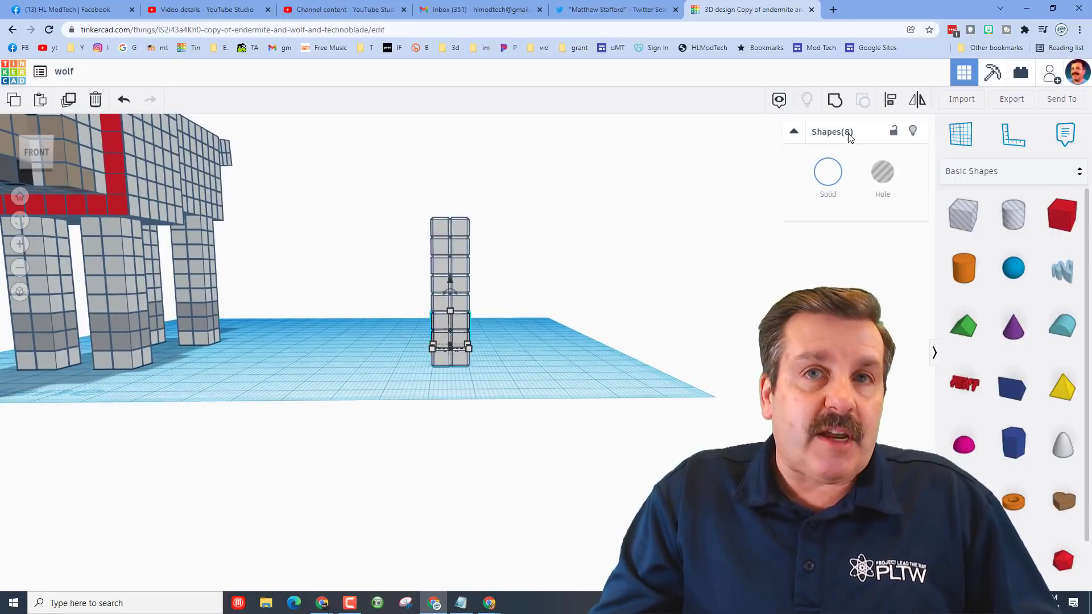
{"action": "left_click", "coordinate": [820, 170]}
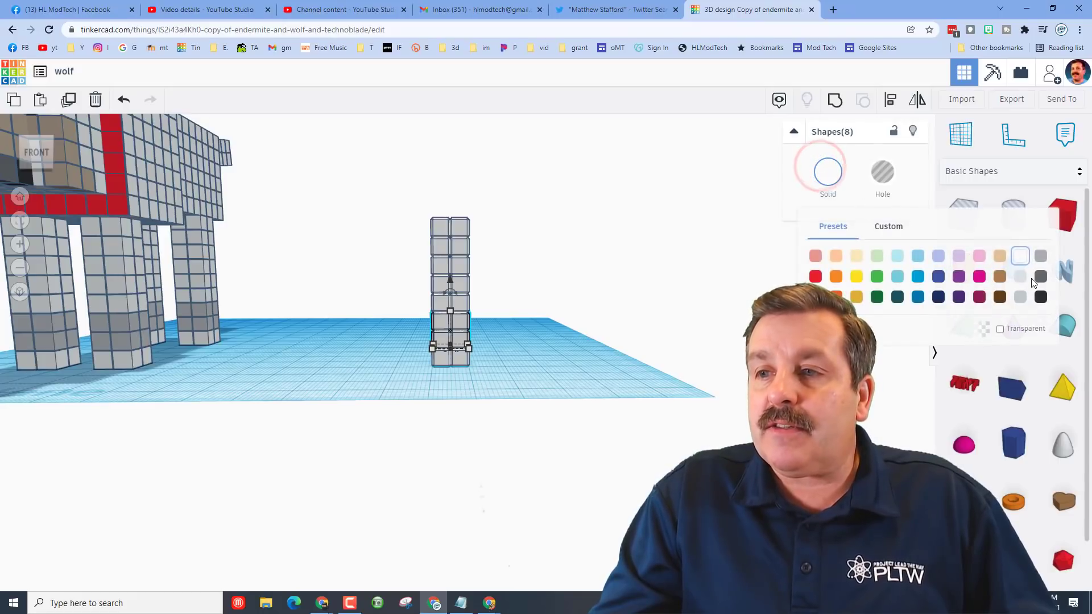
{"action": "left_click", "coordinate": [1041, 257]}
{"action": "left_click", "coordinate": [571, 351]}
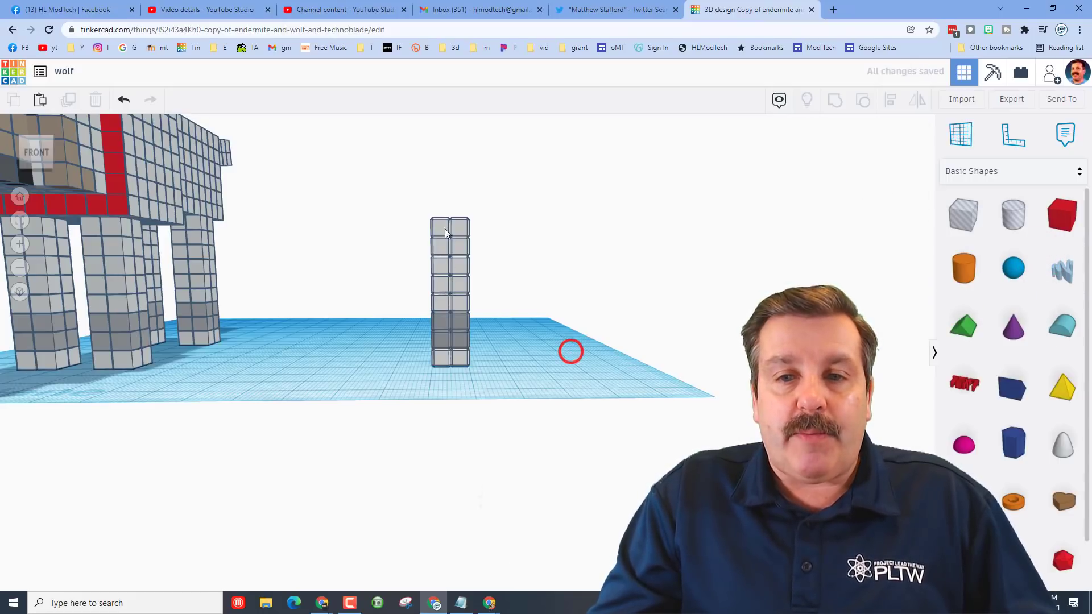
Step: Duplicate the whole leg and move the copy four blocks to the left for the second front leg
{"action": "left_click_drag", "start_coordinate": [523, 376], "coordinate": [523, 381]}
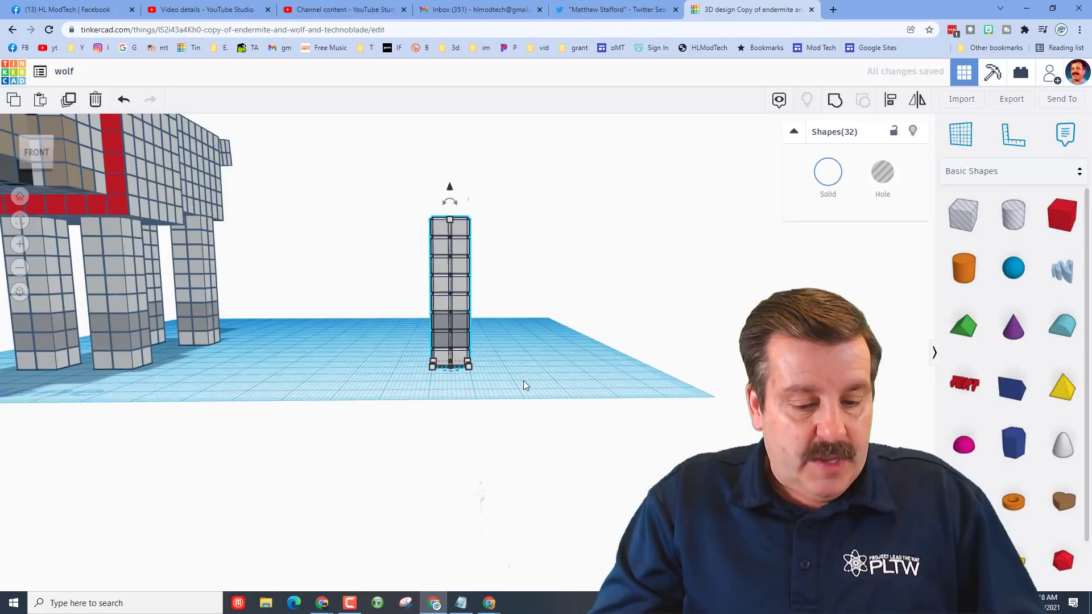
{"action": "key", "text": "ctrl+d"}
{"action": "key", "text": "Left"}
{"action": "key", "text": "Left"}
{"action": "key", "text": "Left"}
{"action": "key", "text": "Left"}
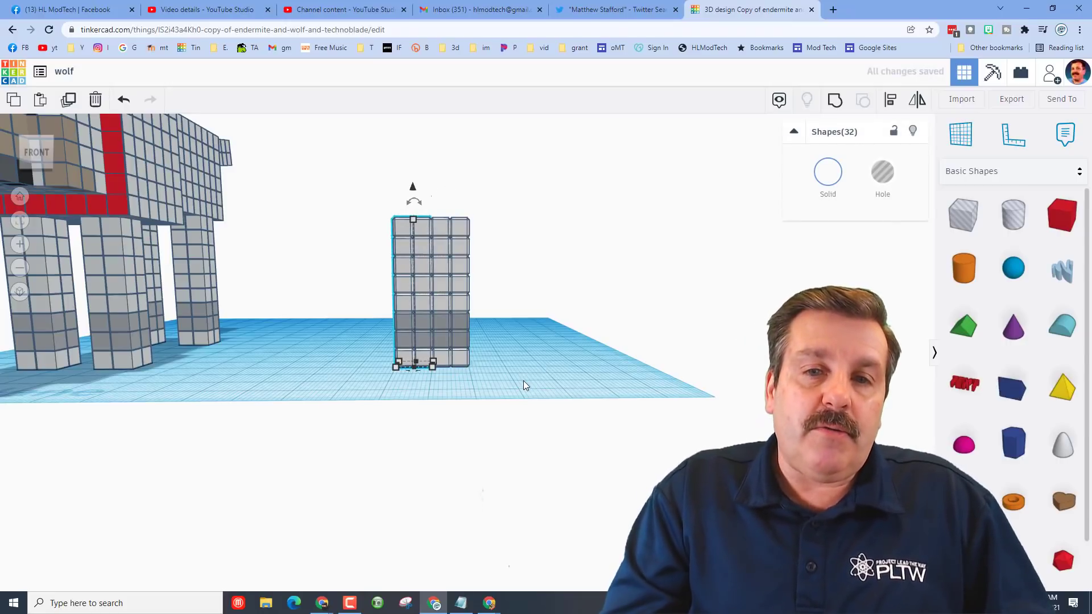
{"action": "right_click_drag", "start_coordinate": [585, 353], "coordinate": [560, 351]}
{"action": "left_click", "coordinate": [314, 178]}
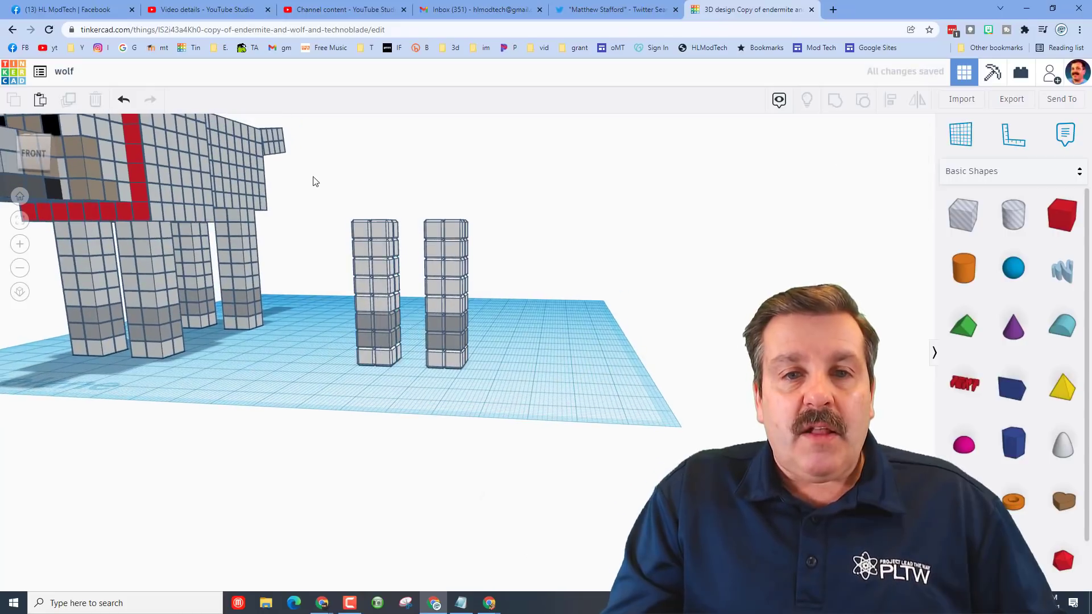
Step: Duplicate both front legs and move the copies straight back as the rear pair
{"action": "left_click_drag", "start_coordinate": [467, 358], "coordinate": [545, 410]}
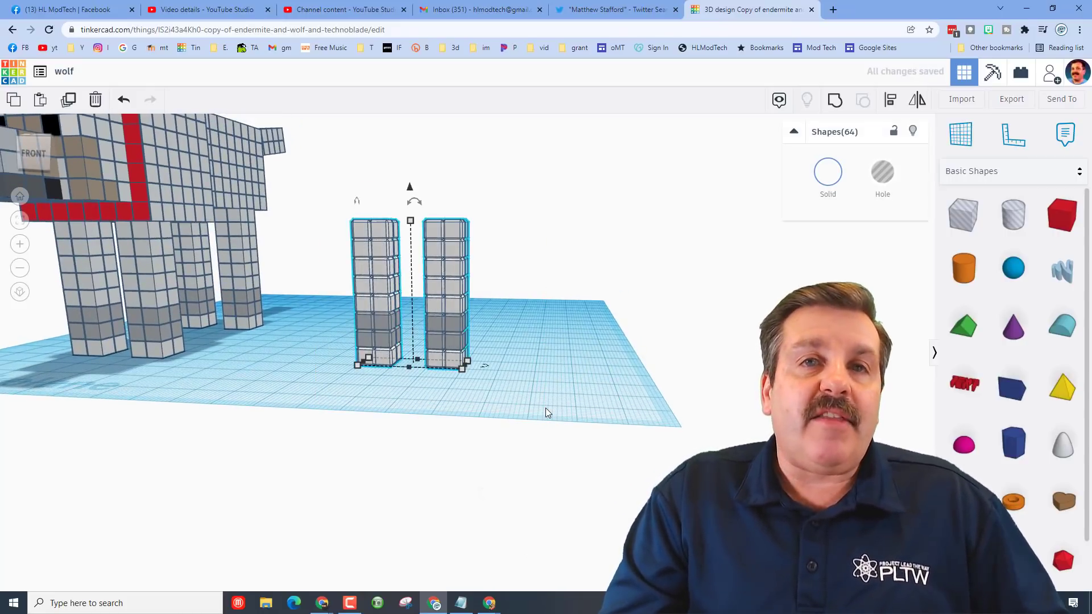
{"action": "key", "text": "Up"}
{"action": "key", "text": "Up"}
{"action": "key", "text": "Up"}
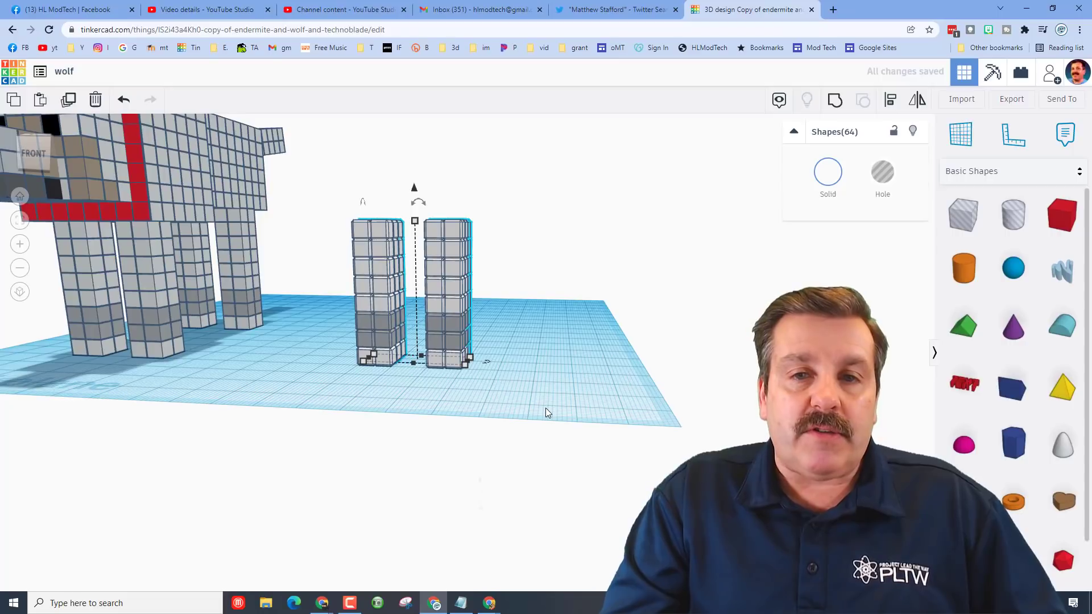
{"action": "key", "text": "Up"}
{"action": "key", "text": "Up"}
{"action": "key", "text": "Up"}
{"action": "key", "text": "Up"}
{"action": "key", "text": "Up"}
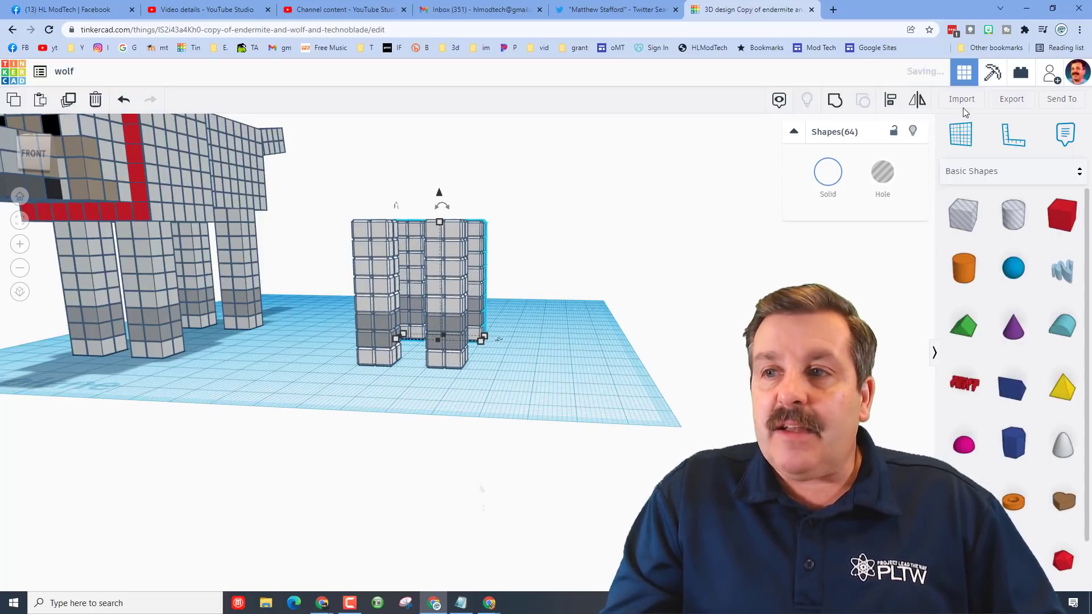
Step: Adjust the rear legs' distance from the front pair to match the spacing of the reference wolf's legs
{"action": "right_click_drag", "start_coordinate": [514, 377], "coordinate": [215, 380]}
{"action": "key", "text": "Down"}
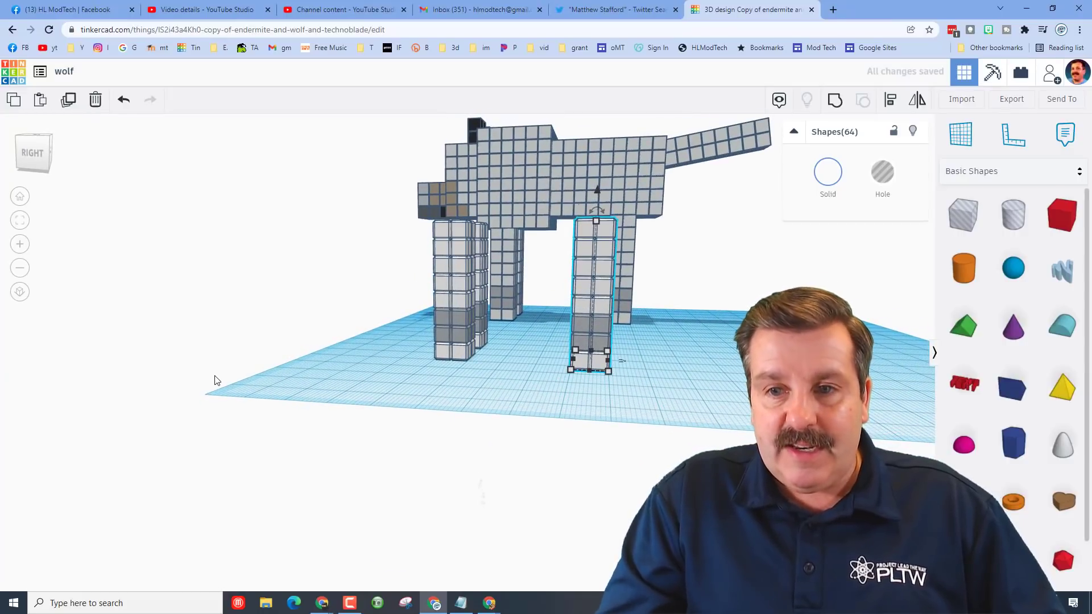
{"action": "key", "text": "Right"}
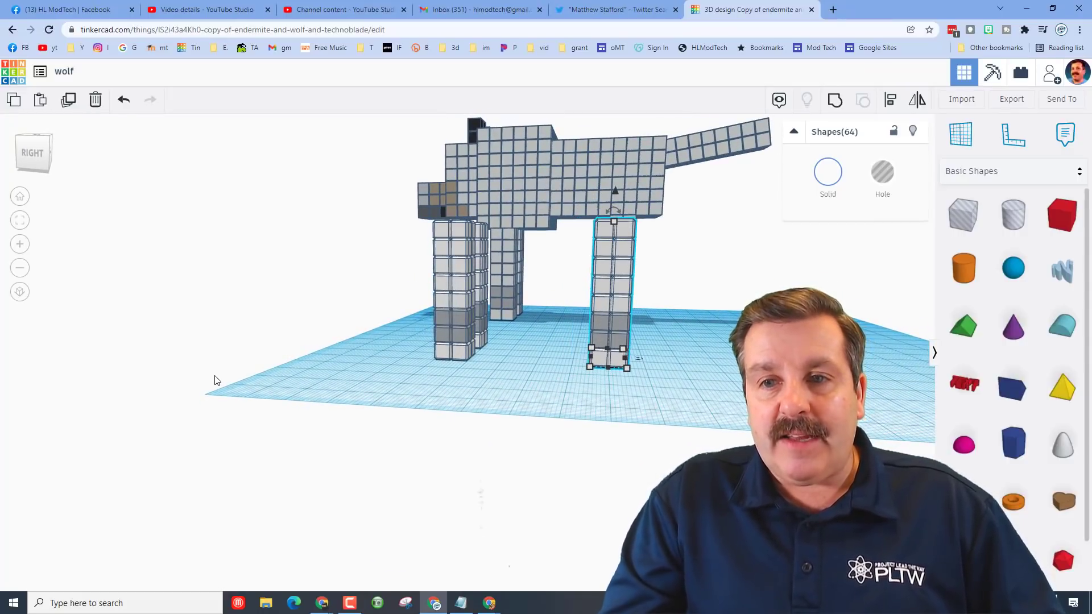
{"action": "key", "text": "Right"}
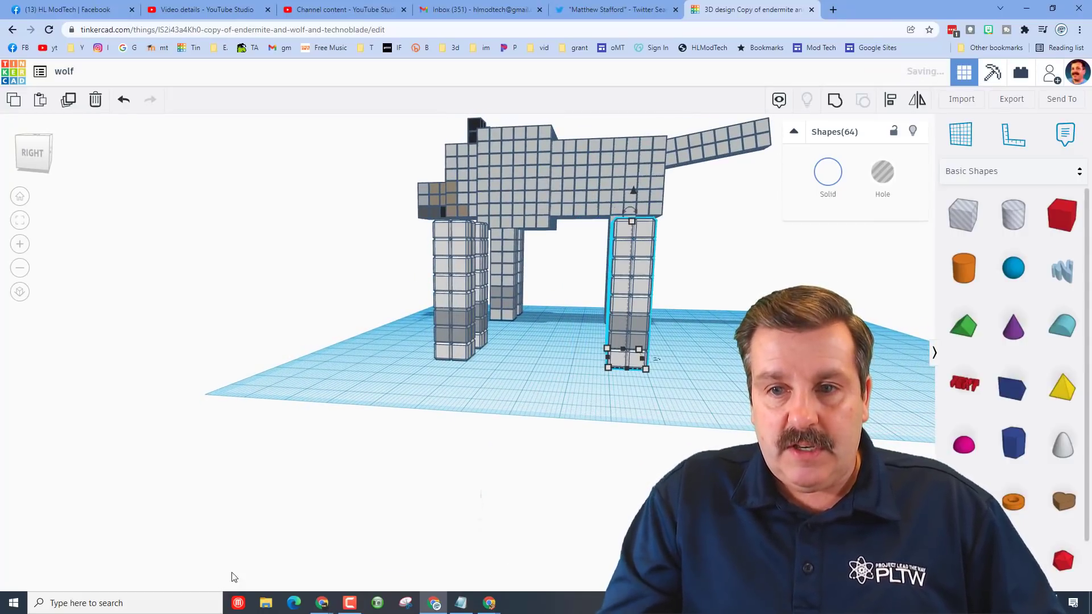
Step: Select all blocks of the two front legs and hide them
{"action": "right_click_drag", "start_coordinate": [435, 441], "coordinate": [676, 437]}
{"action": "left_click", "coordinate": [537, 315]}
{"action": "right_click_drag", "start_coordinate": [537, 315], "coordinate": [262, 331]}
{"action": "left_click_drag", "start_coordinate": [487, 437], "coordinate": [514, 439]}
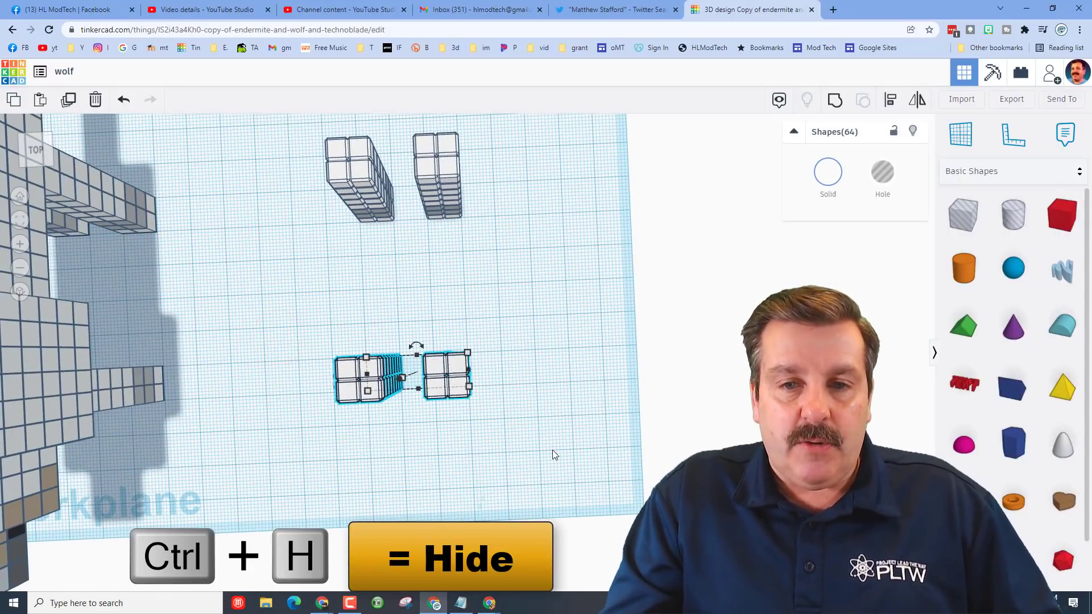
{"action": "key", "text": "ctrl+h"}
{"action": "right_click_drag", "start_coordinate": [503, 468], "coordinate": [327, 203]}
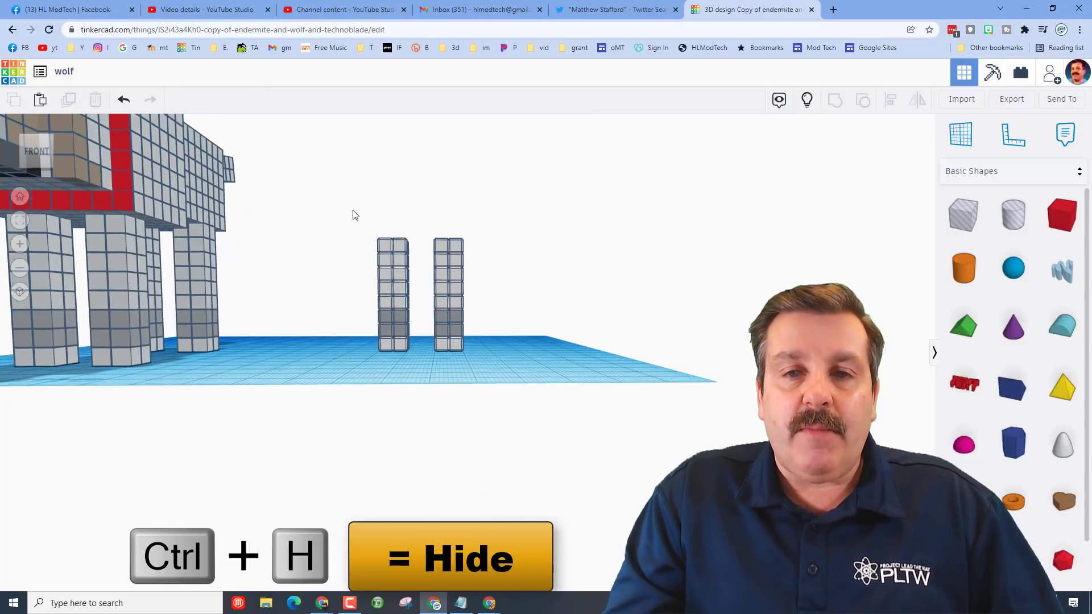
Step: Duplicate the top layer of both rear legs, raise the copy one block, and show the hidden front legs again
{"action": "left_click_drag", "start_coordinate": [453, 248], "coordinate": [475, 251]}
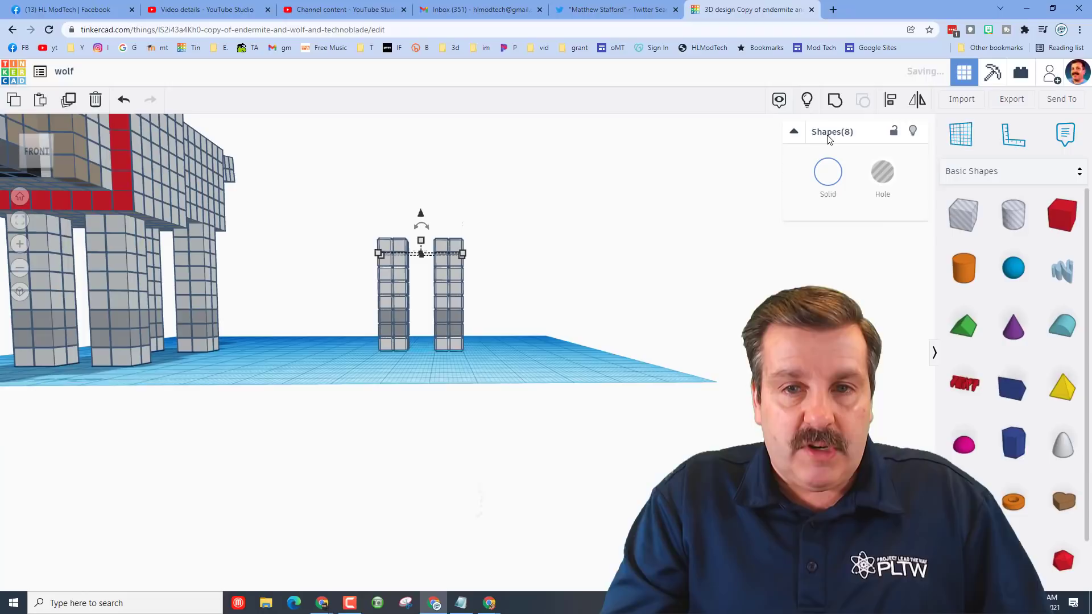
{"action": "key", "text": "ctrl+Up"}
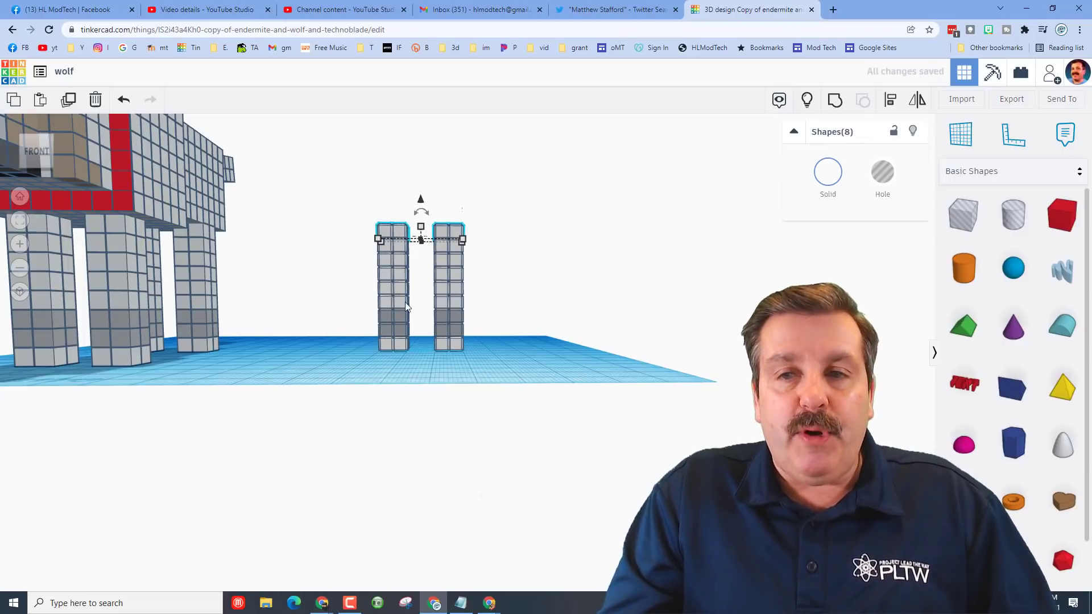
{"action": "left_click", "coordinate": [808, 100]}
Step: Duplicate a top block of the right front leg and move the copy one block up, one forward and one to the right
{"action": "right_click_drag", "start_coordinate": [585, 342], "coordinate": [308, 221]}
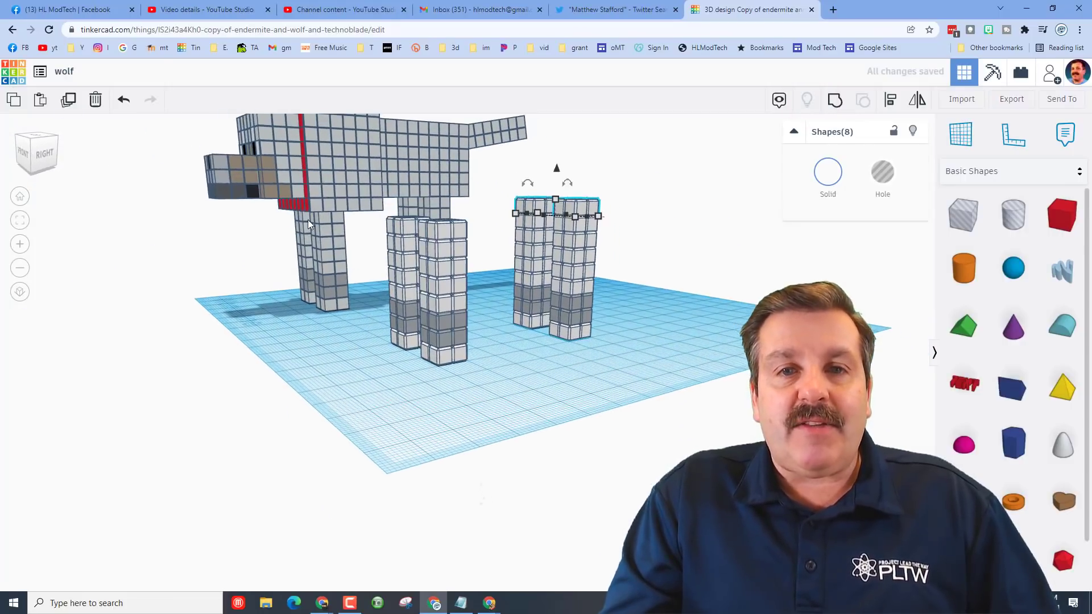
{"action": "right_click_drag", "start_coordinate": [414, 298], "coordinate": [455, 235]}
{"action": "left_click", "coordinate": [445, 227]}
{"action": "key", "text": "ctrl+d"}
{"action": "right_click_drag", "start_coordinate": [514, 324], "coordinate": [595, 345]}
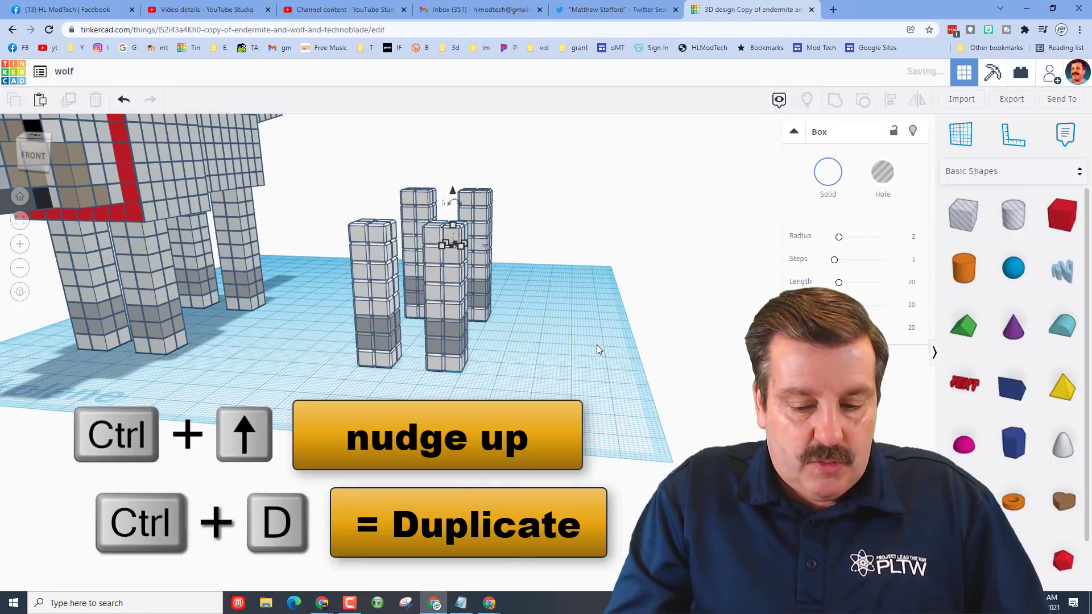
{"action": "key", "text": "ctrl+Up"}
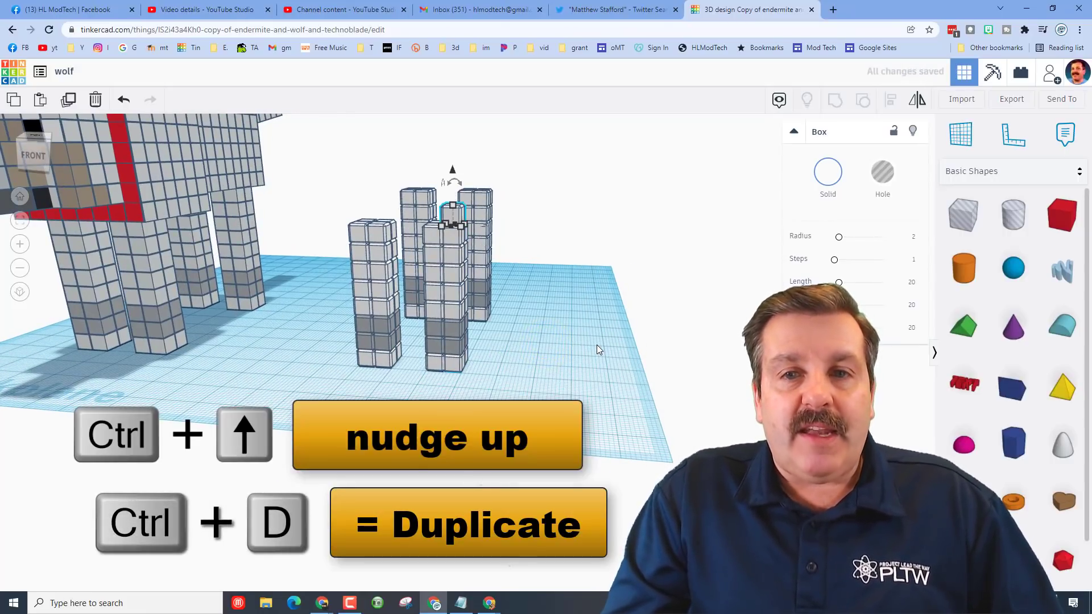
{"action": "key", "text": "Down"}
{"action": "key", "text": "Right"}
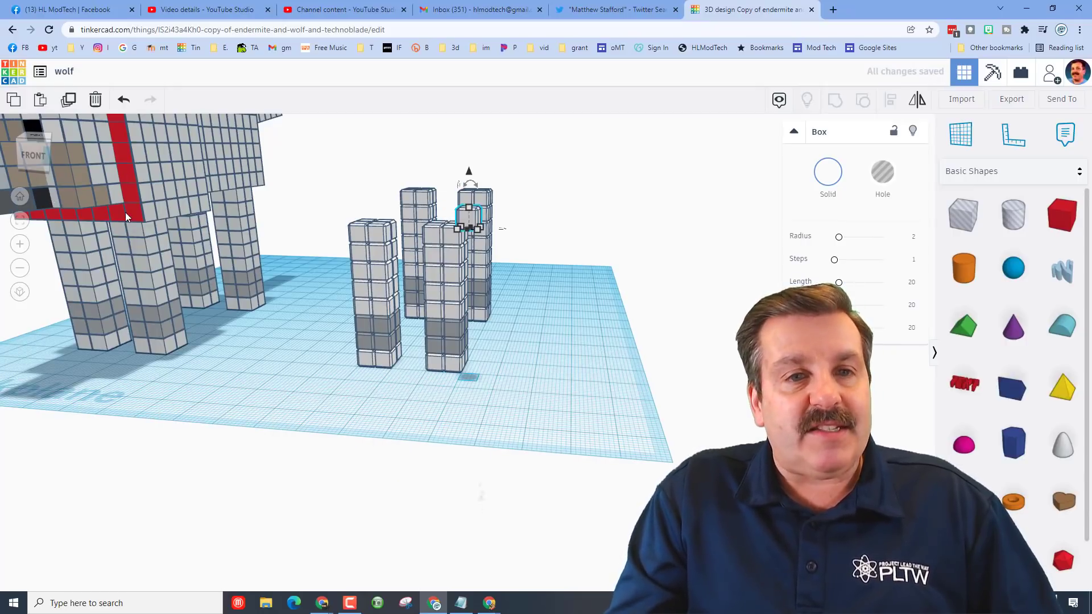
Step: Duplicate the raised block repeatedly to the left to form an eight-block row across the front legs
{"action": "left_click", "coordinate": [540, 272]}
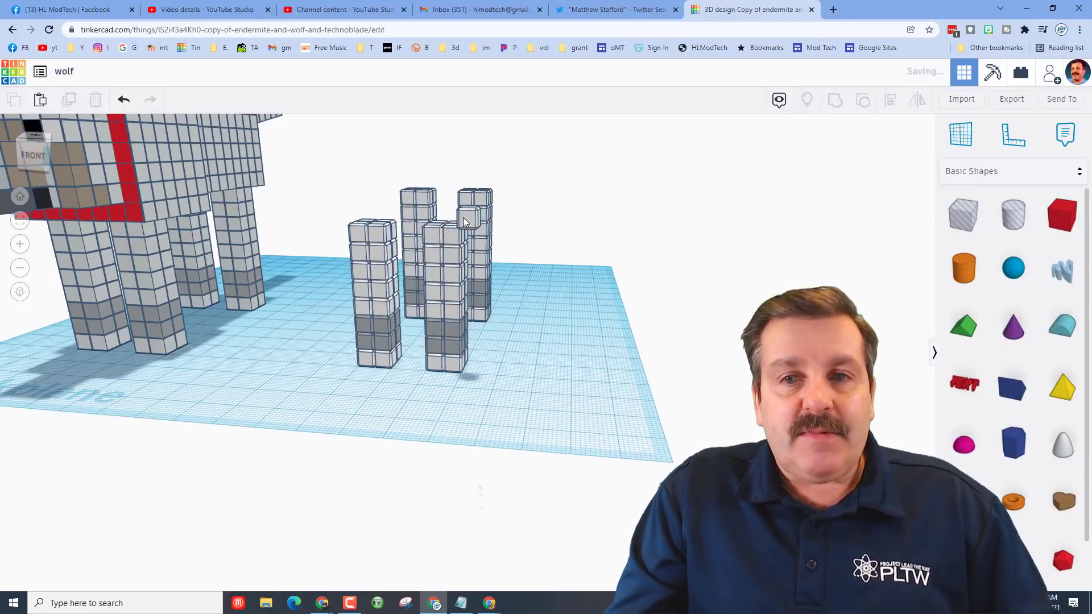
{"action": "left_click", "coordinate": [463, 216]}
{"action": "left_click", "coordinate": [468, 218]}
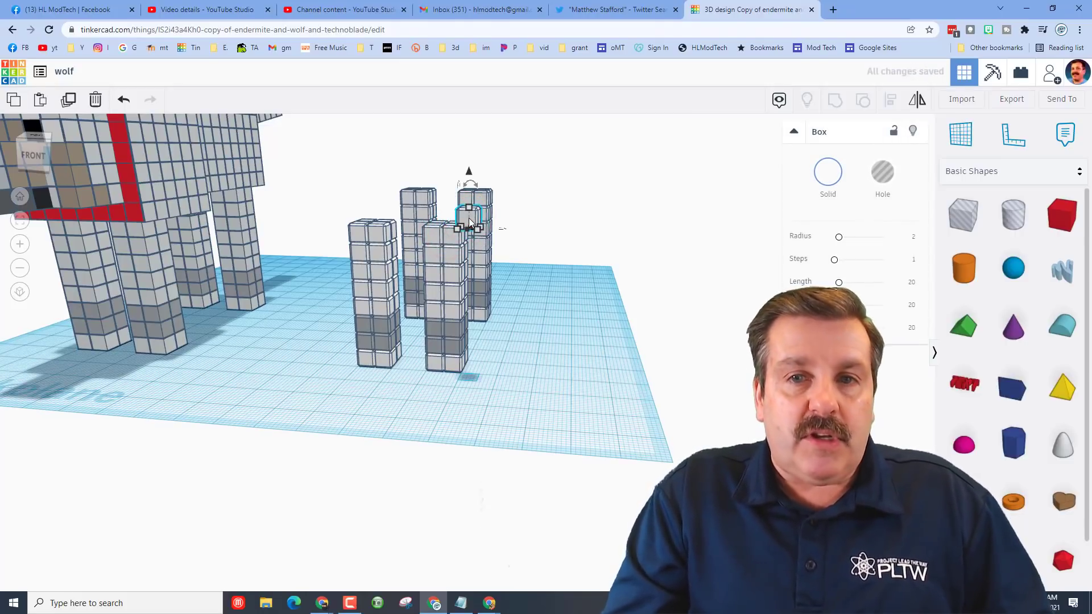
{"action": "key", "text": "Left"}
{"action": "key", "text": "ctrl+d"}
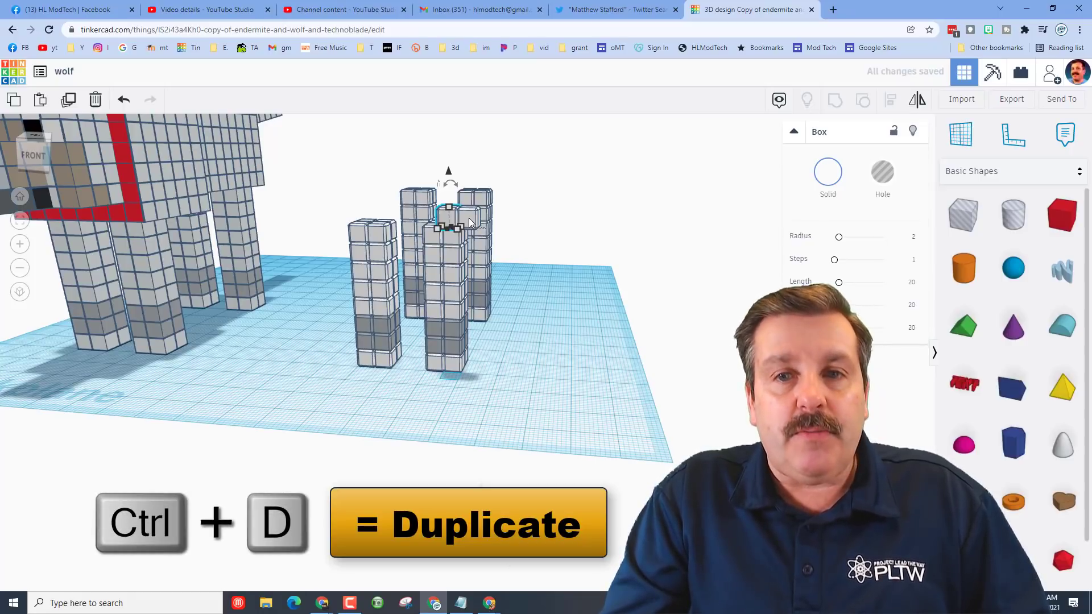
{"action": "key", "text": "Left"}
{"action": "key", "text": "Left"}
{"action": "key", "text": "Left"}
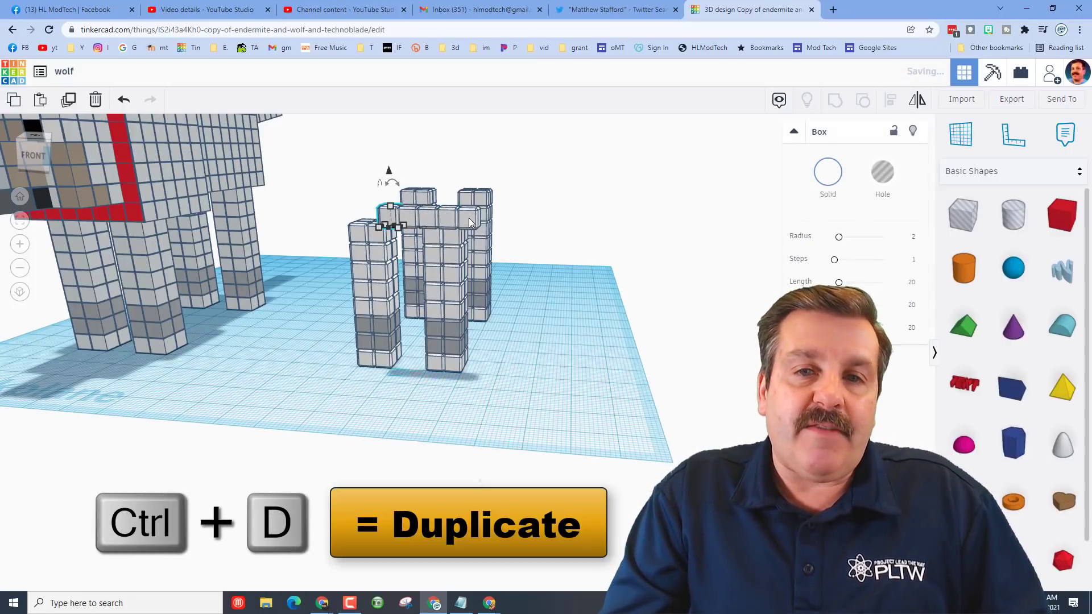
{"action": "key", "text": "Left"}
{"action": "key", "text": "Left"}
{"action": "key", "text": "Left"}
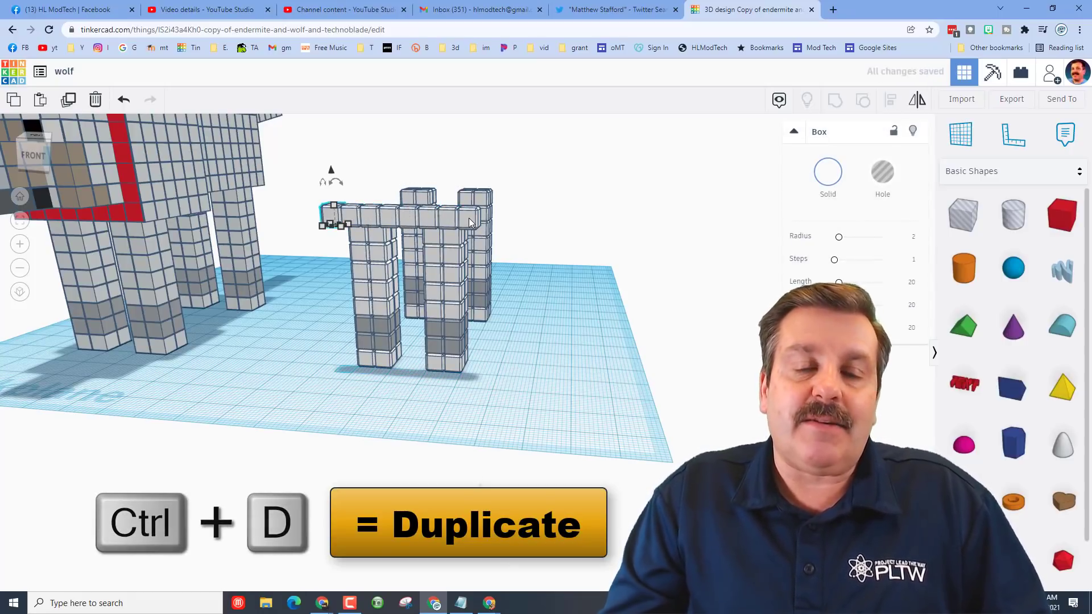
Step: Hide all leg blocks, including the two left over at the rear, leaving only the eight-block row
{"action": "right_click_drag", "start_coordinate": [318, 332], "coordinate": [557, 309]}
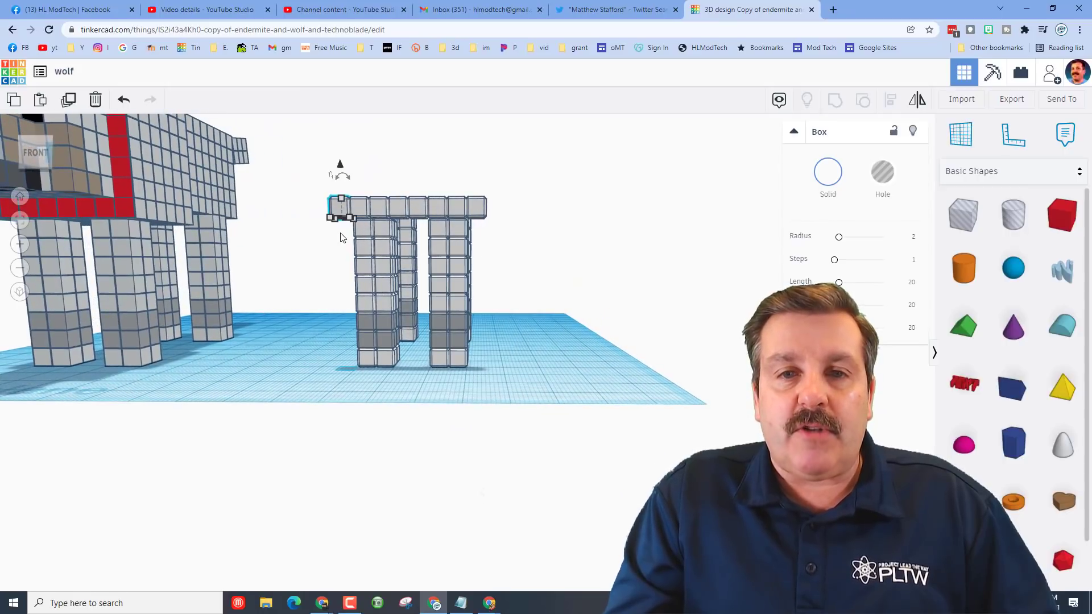
{"action": "left_click_drag", "start_coordinate": [341, 229], "coordinate": [514, 373]}
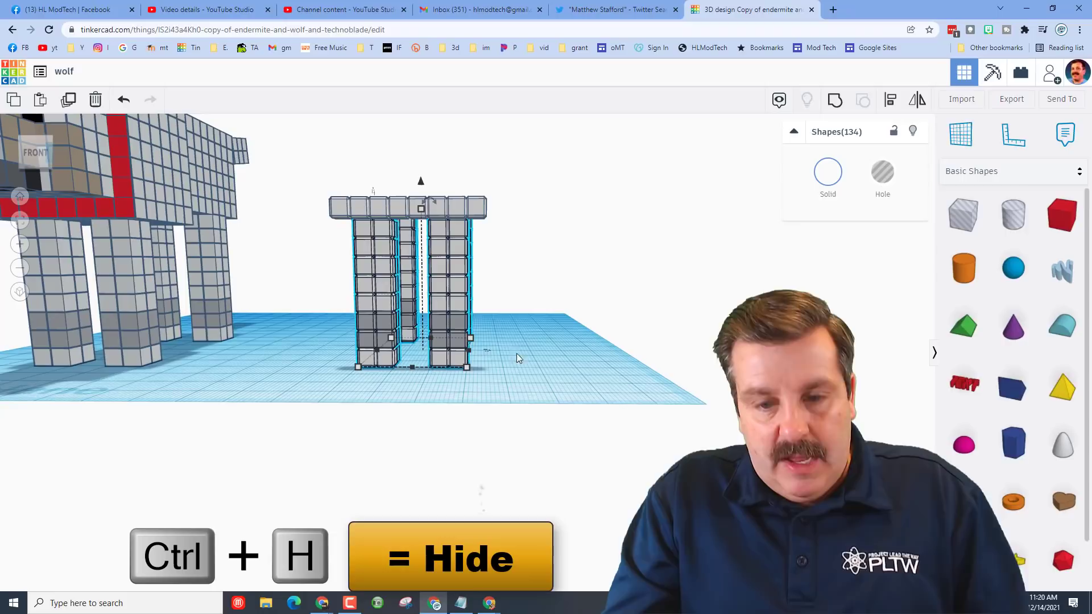
{"action": "key", "text": "ctrl+h"}
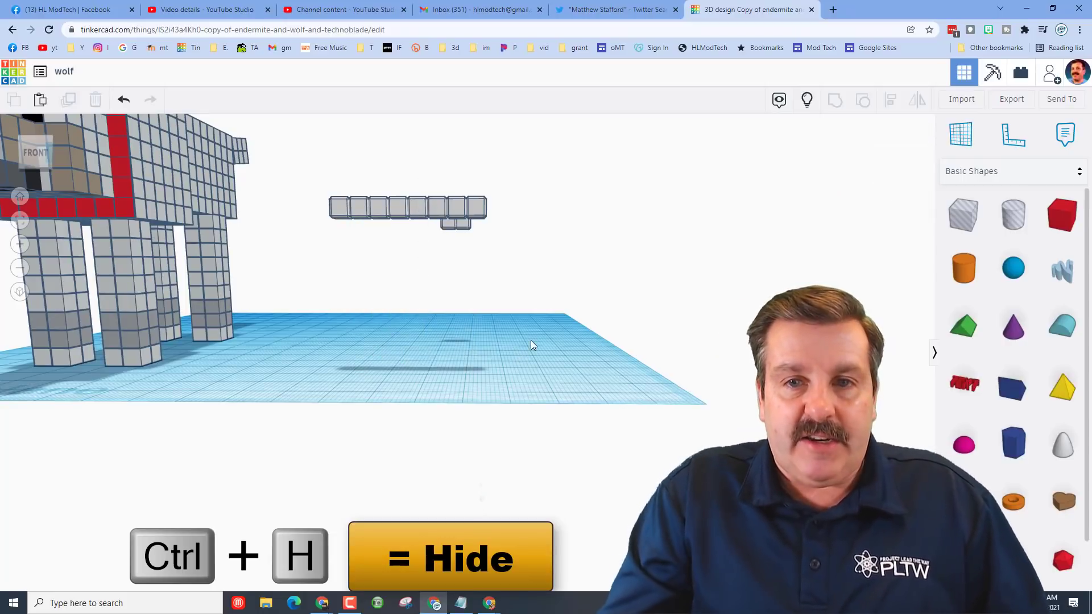
{"action": "right_click_drag", "start_coordinate": [530, 340], "coordinate": [413, 136]}
{"action": "left_click_drag", "start_coordinate": [485, 183], "coordinate": [486, 183]}
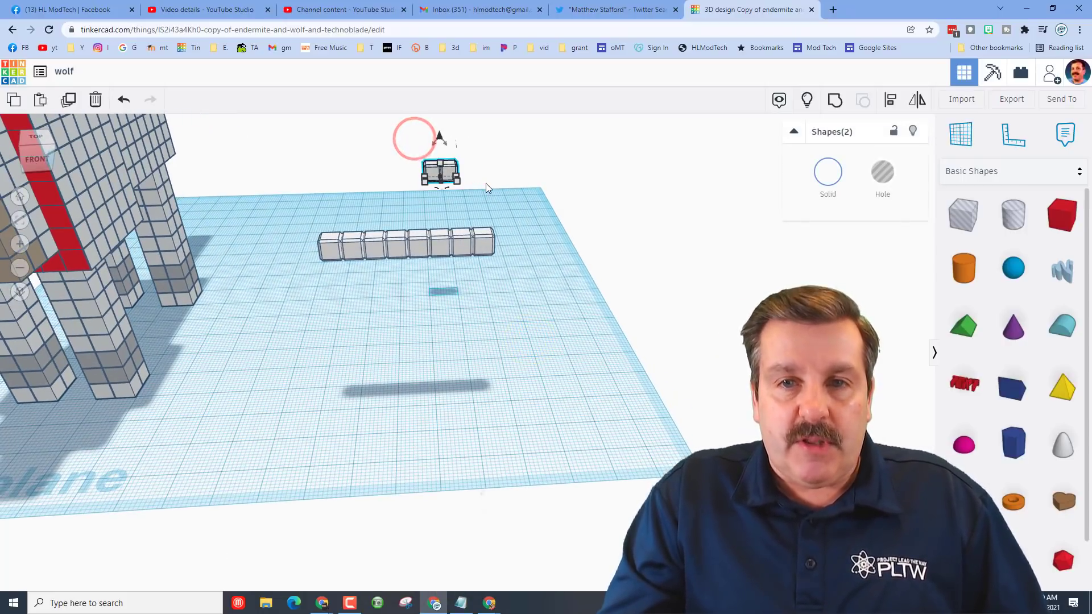
{"action": "key", "text": "ctrl+h"}
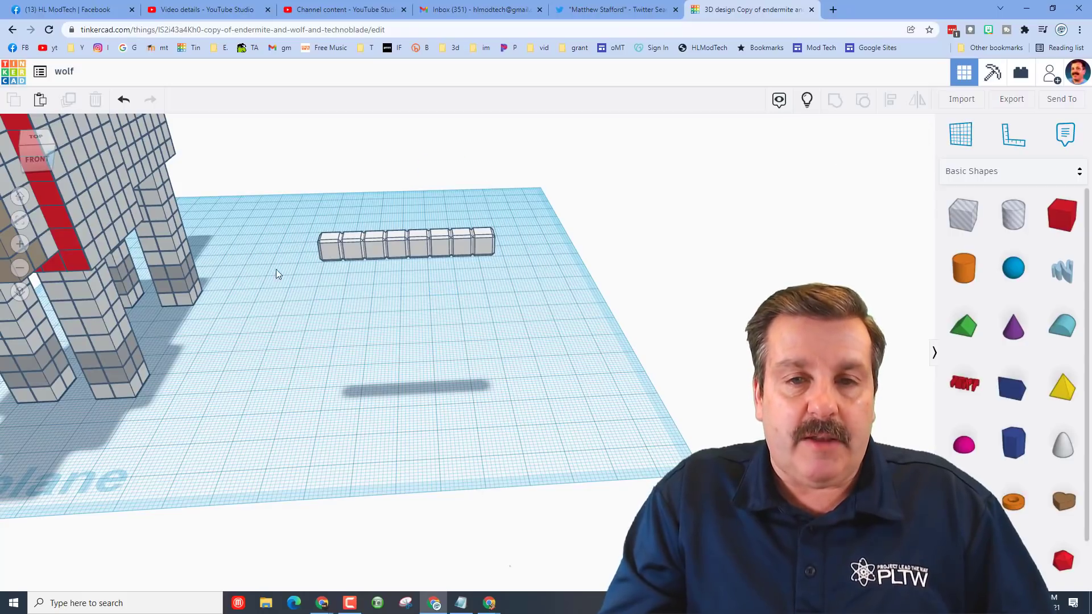
Step: Duplicate the eight-block row repeatedly toward the back to make a layer six rows deep
{"action": "left_click_drag", "start_coordinate": [521, 292], "coordinate": [536, 299]}
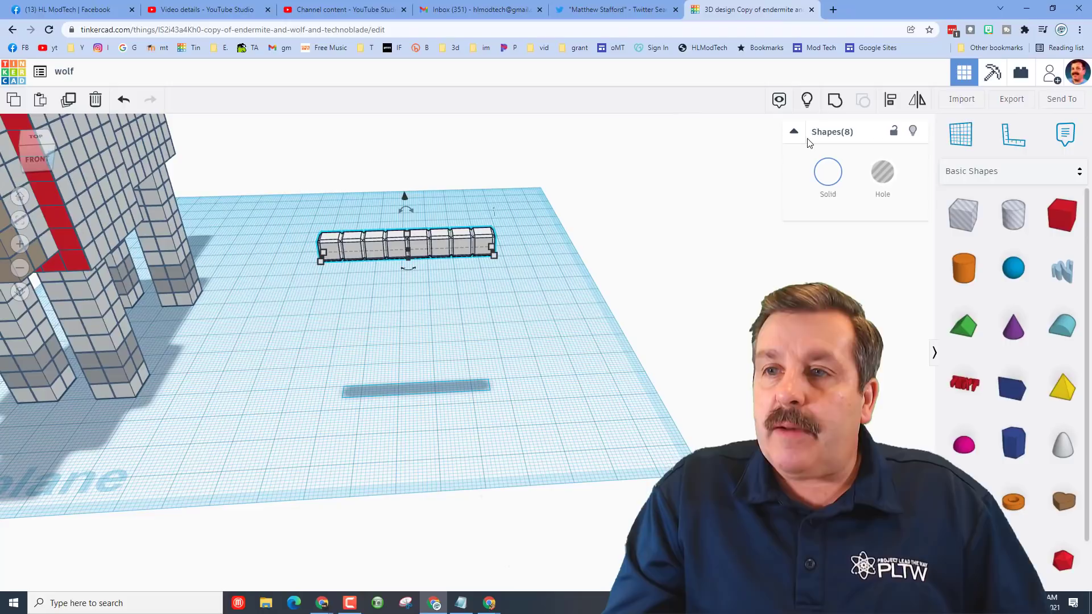
{"action": "key", "text": "ctrl+d"}
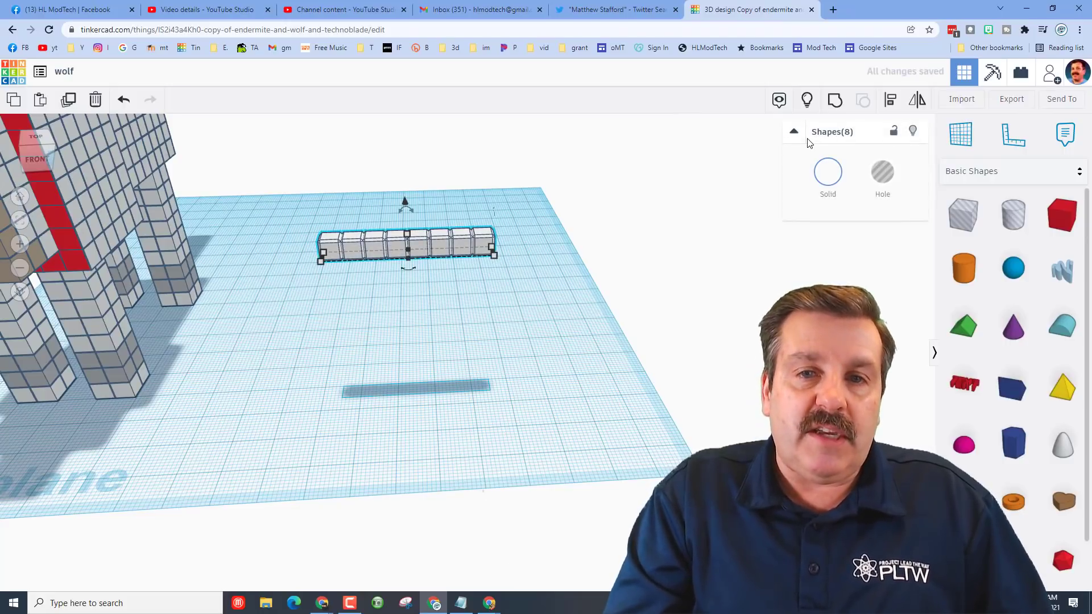
{"action": "key", "text": "Up"}
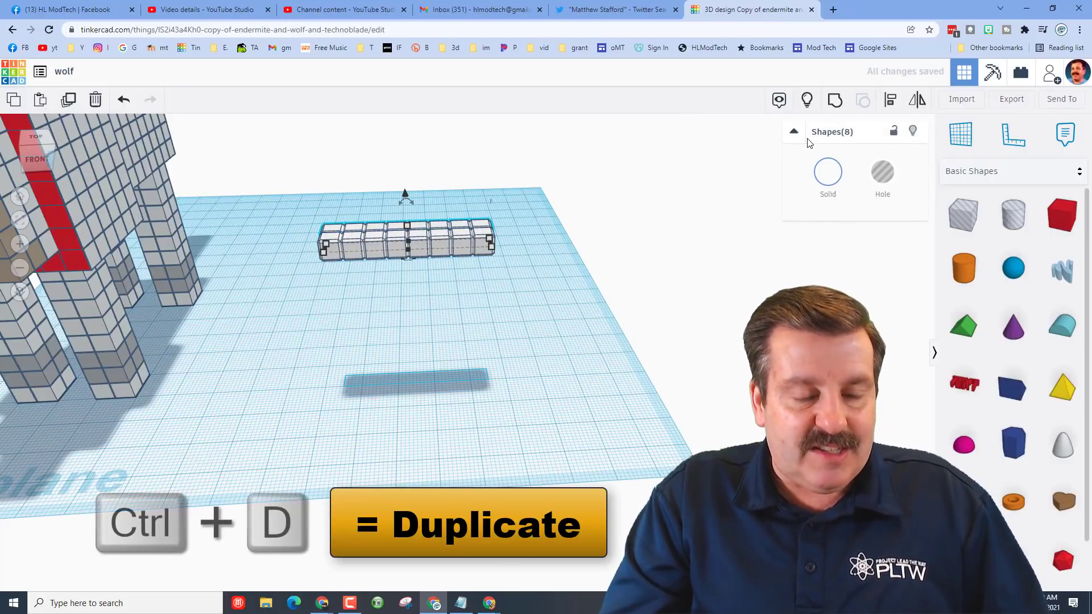
{"action": "key", "text": "ctrl+d"}
{"action": "key", "text": "ctrl+d"}
{"action": "key", "text": "ctrl+d"}
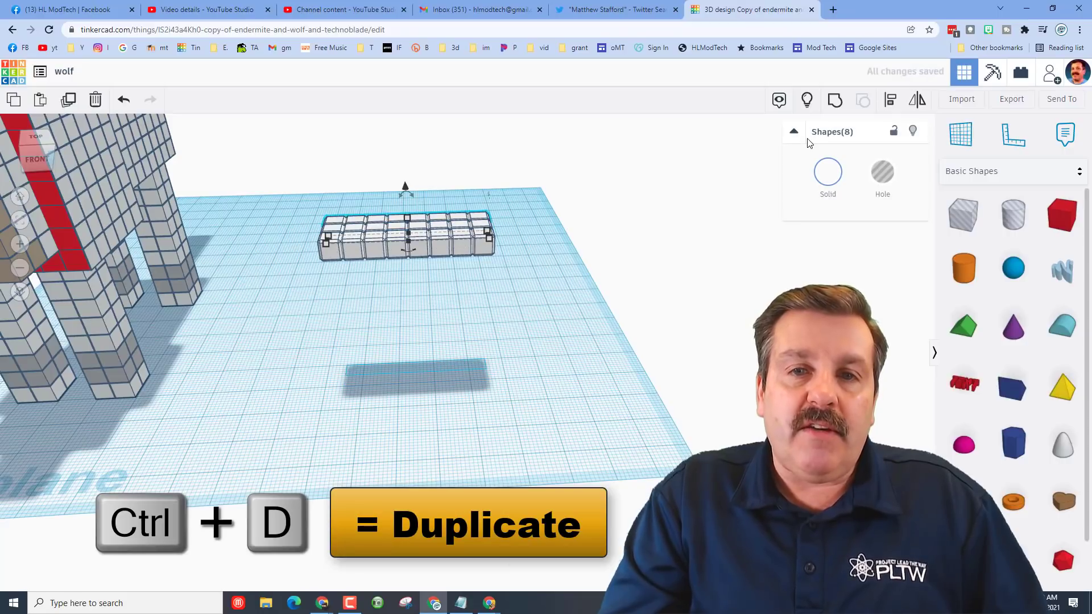
{"action": "key", "text": "ctrl+a"}
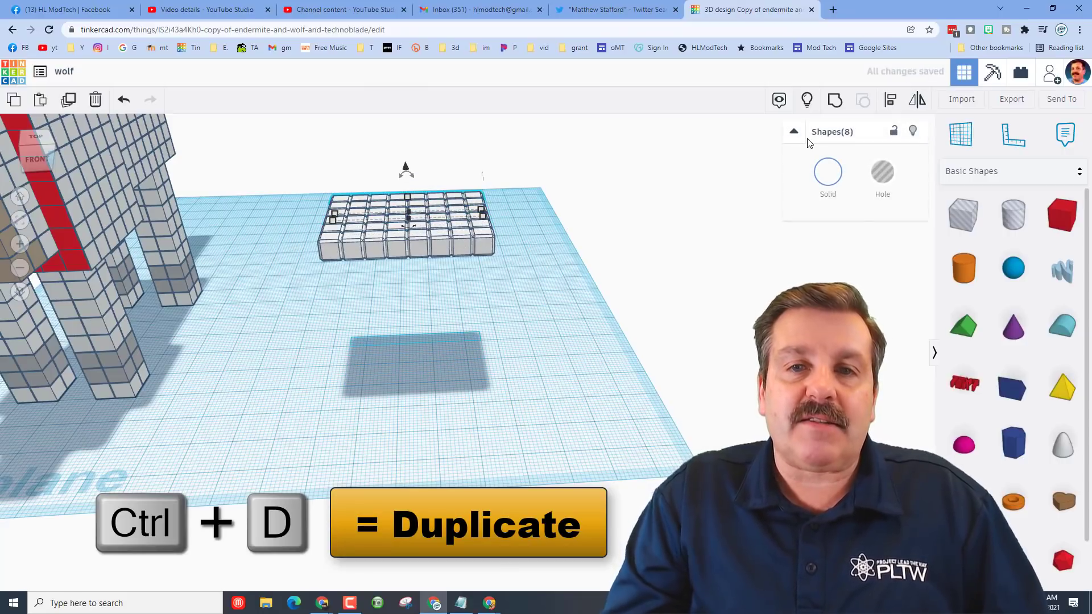
Step: Select the whole 48-block layer and duplicate it upward repeatedly to build the wolf's large front body section
{"action": "left_click", "coordinate": [280, 189]}
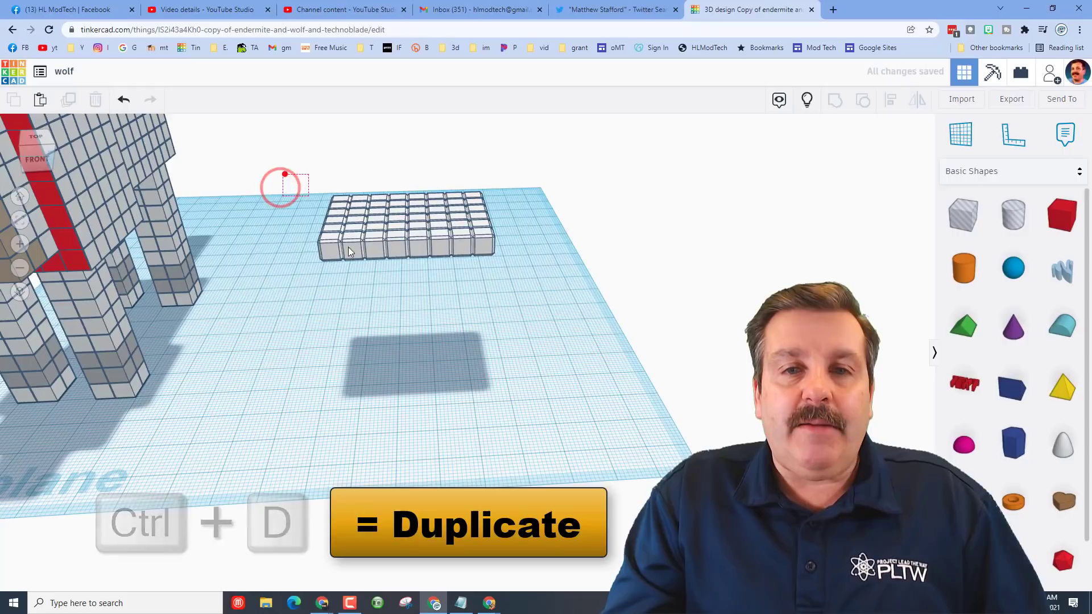
{"action": "left_click_drag", "start_coordinate": [284, 174], "coordinate": [510, 320]}
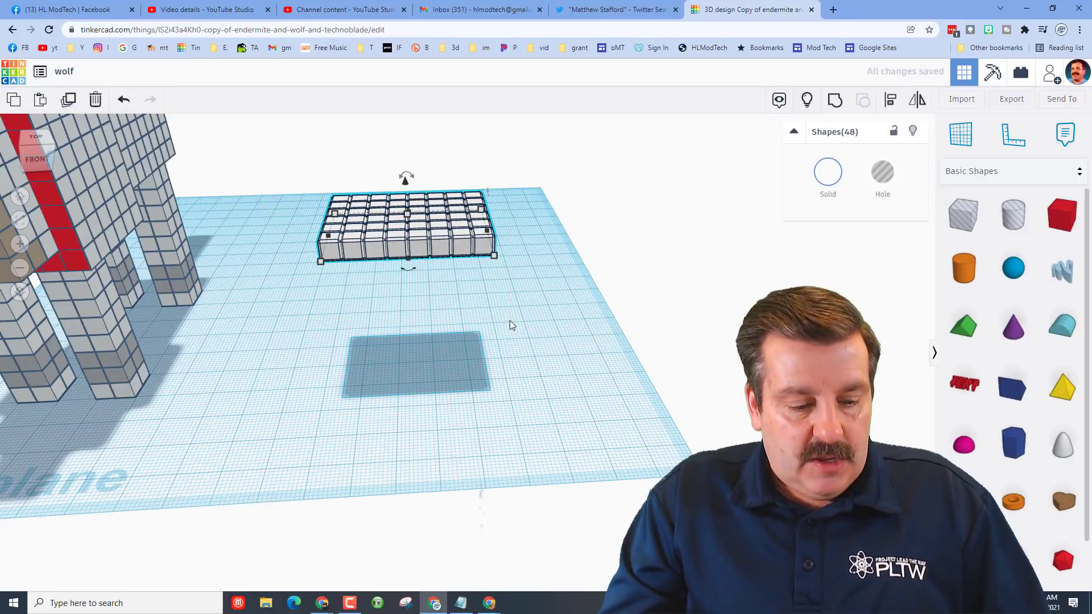
{"action": "key", "text": "ctrl+d"}
{"action": "key", "text": "ctrl+Up"}
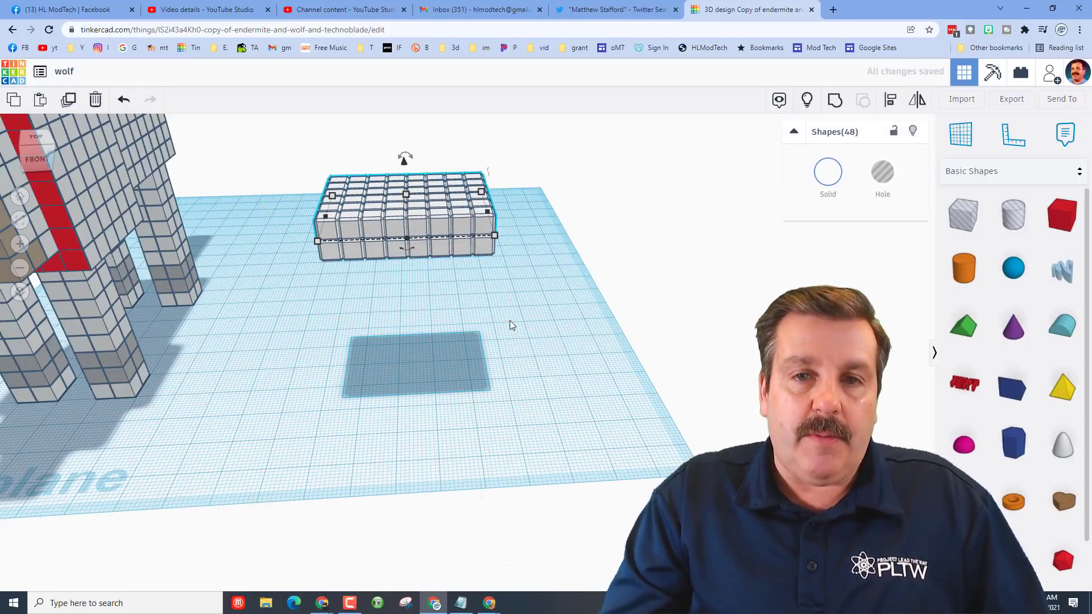
{"action": "key", "text": "ctrl+d"}
{"action": "key", "text": "ctrl+d"}
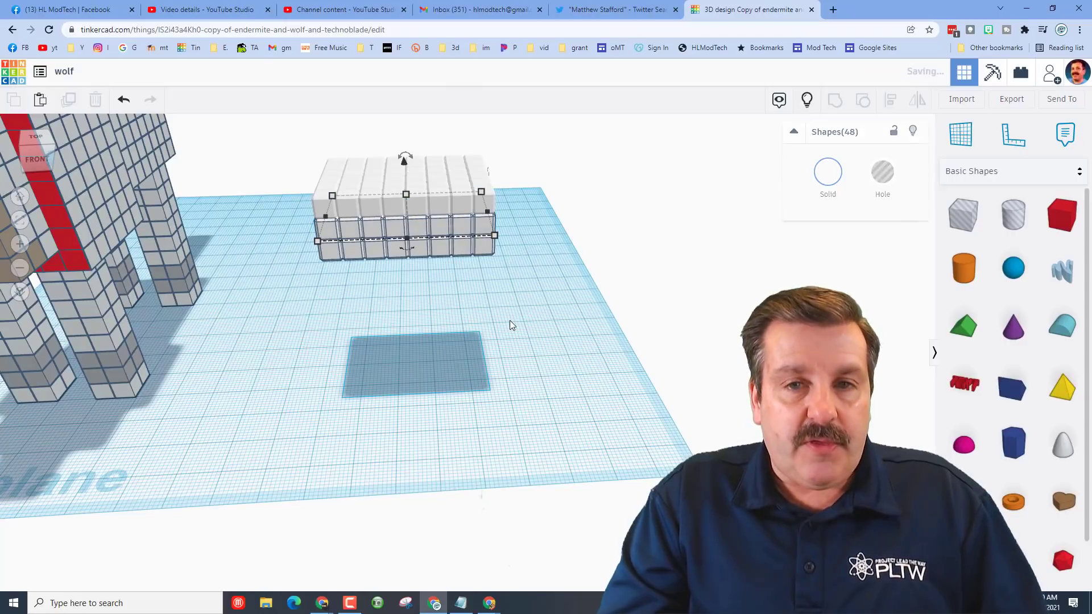
{"action": "key", "text": "ctrl+d"}
{"action": "key", "text": "ctrl+d"}
{"action": "key", "text": "ctrl+d"}
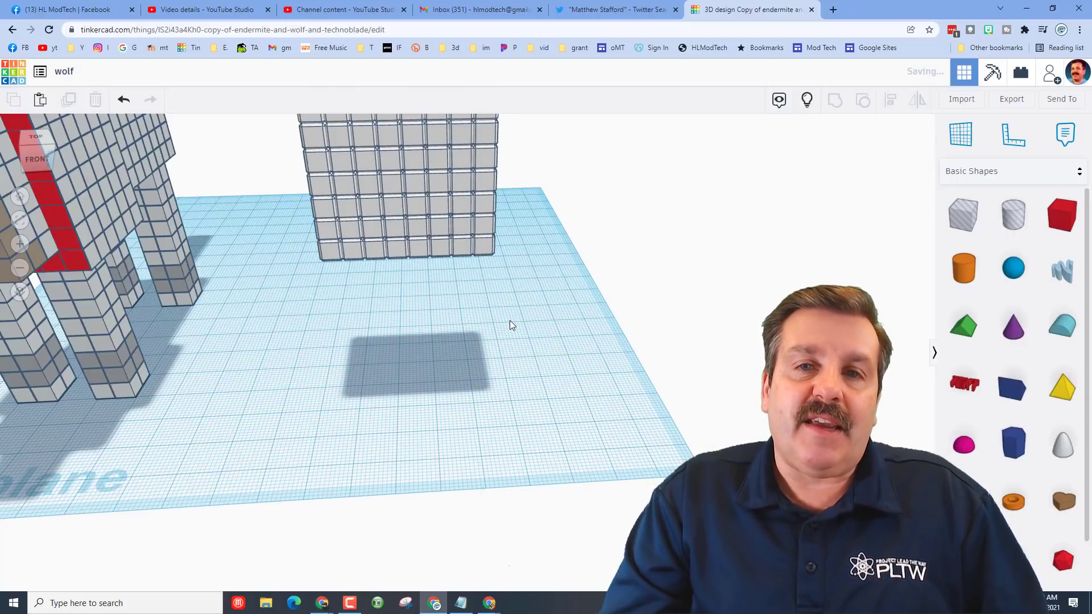
Step: Duplicate the block in the second row and second column of the front section's back face, moving the copy one block backward
{"action": "scroll", "coordinate": [215, 398], "scroll_direction": "down", "scroll_amount": 4}
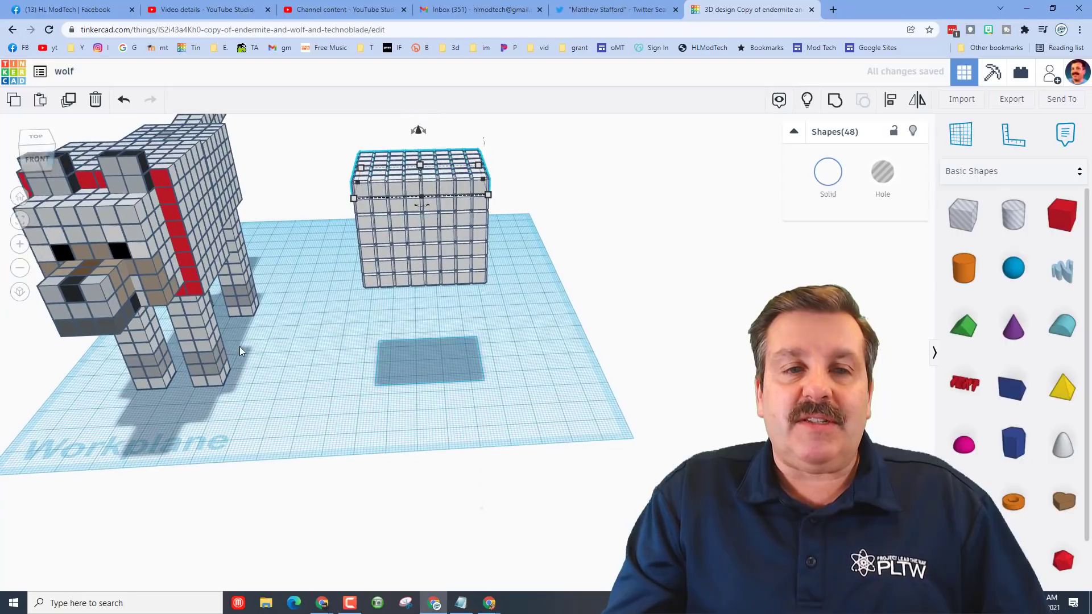
{"action": "scroll", "coordinate": [240, 351], "scroll_direction": "down", "scroll_amount": 2}
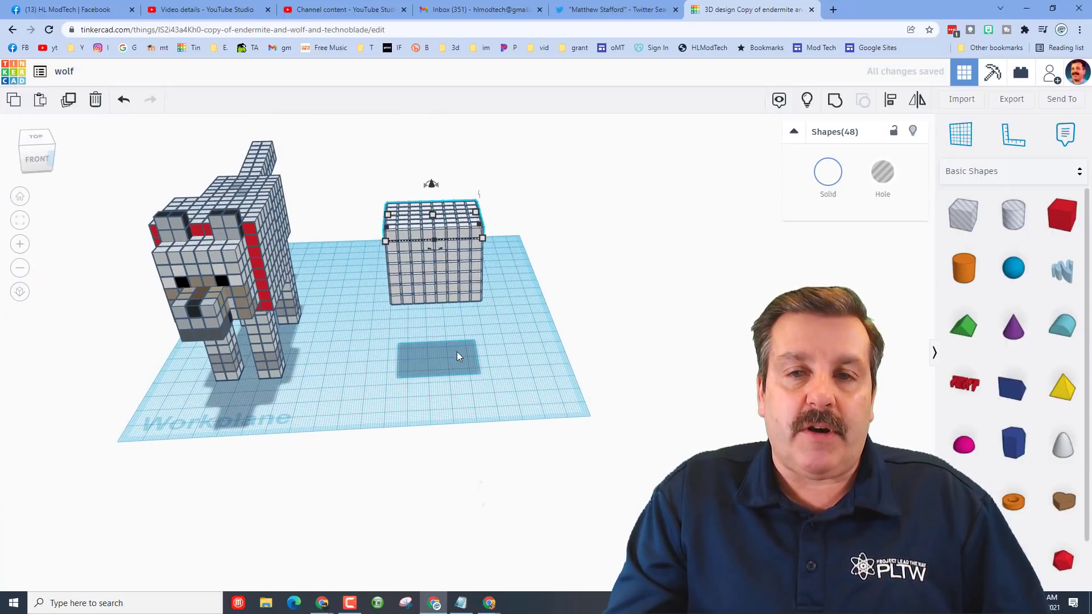
{"action": "right_click_drag", "start_coordinate": [483, 364], "coordinate": [612, 184]}
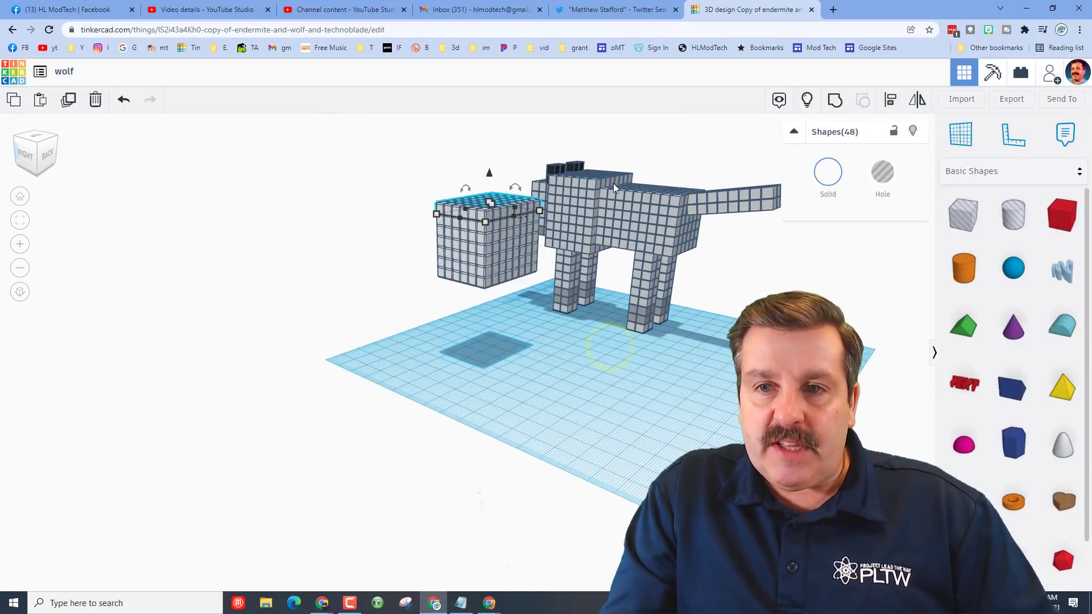
{"action": "right_click_drag", "start_coordinate": [655, 367], "coordinate": [568, 370]}
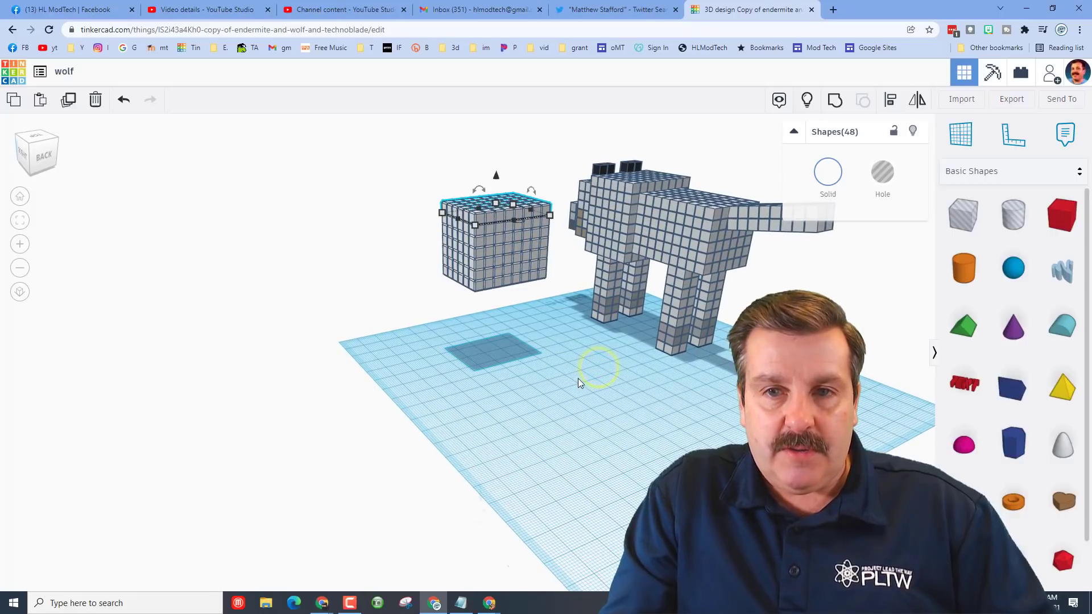
{"action": "left_click", "coordinate": [493, 274]}
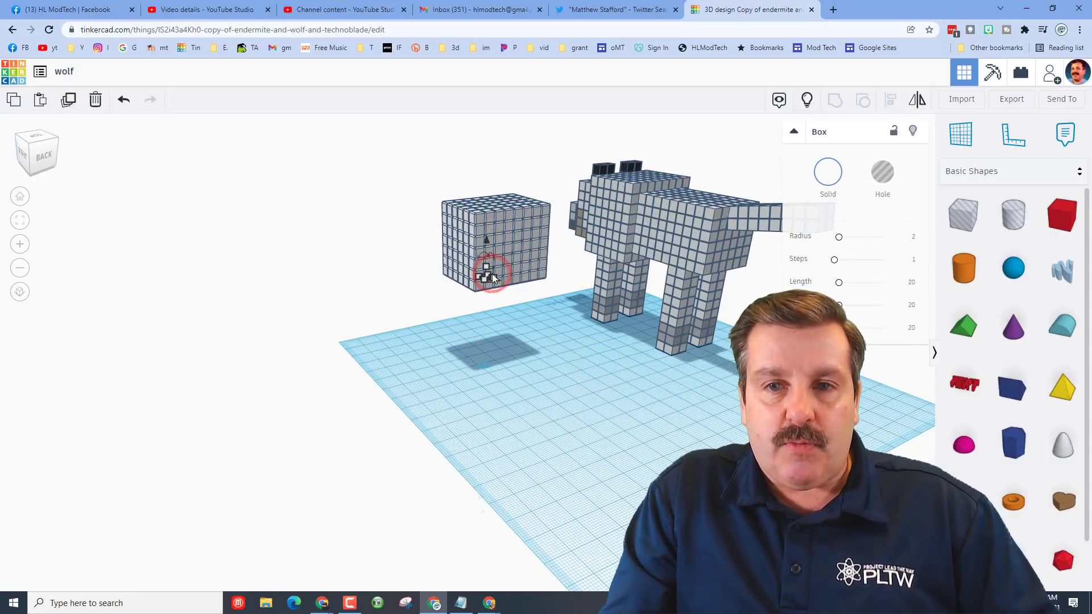
{"action": "key", "text": "Delete"}
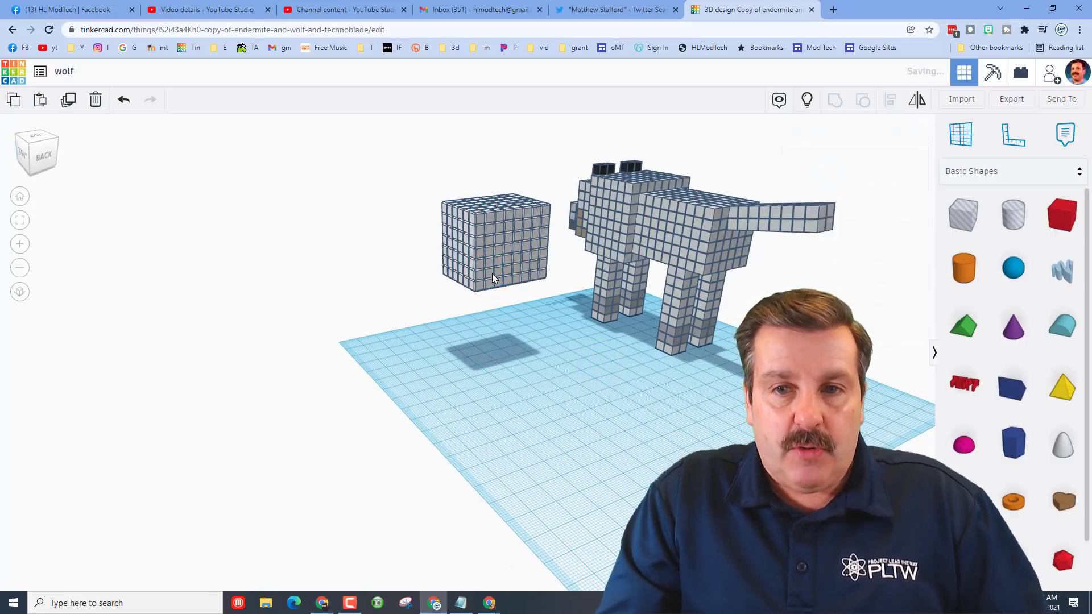
{"action": "left_click", "coordinate": [492, 274]}
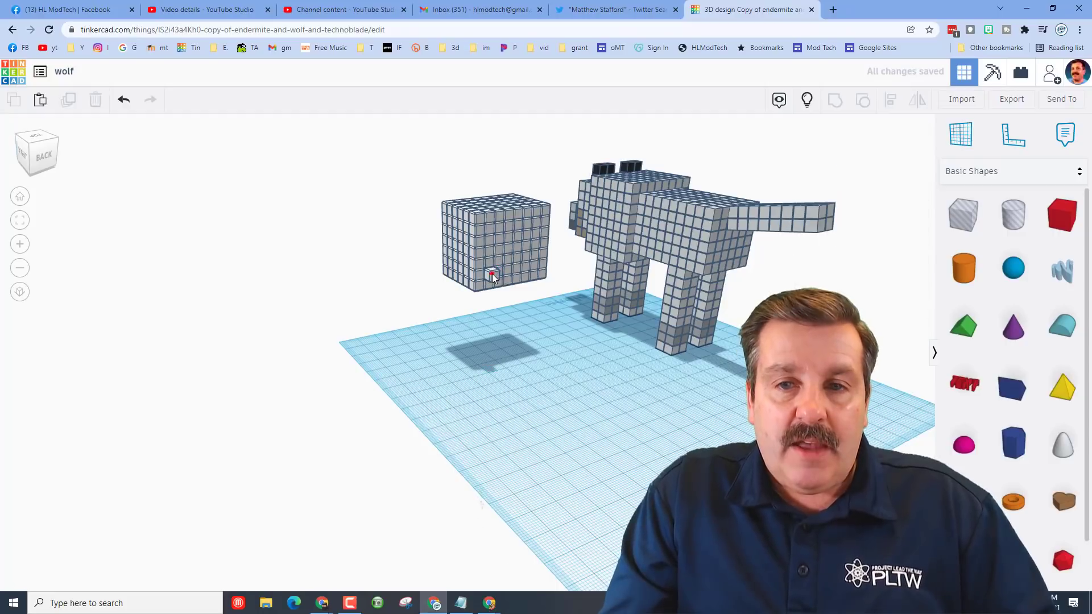
{"action": "left_click", "coordinate": [486, 251]}
{"action": "left_click", "coordinate": [494, 279]}
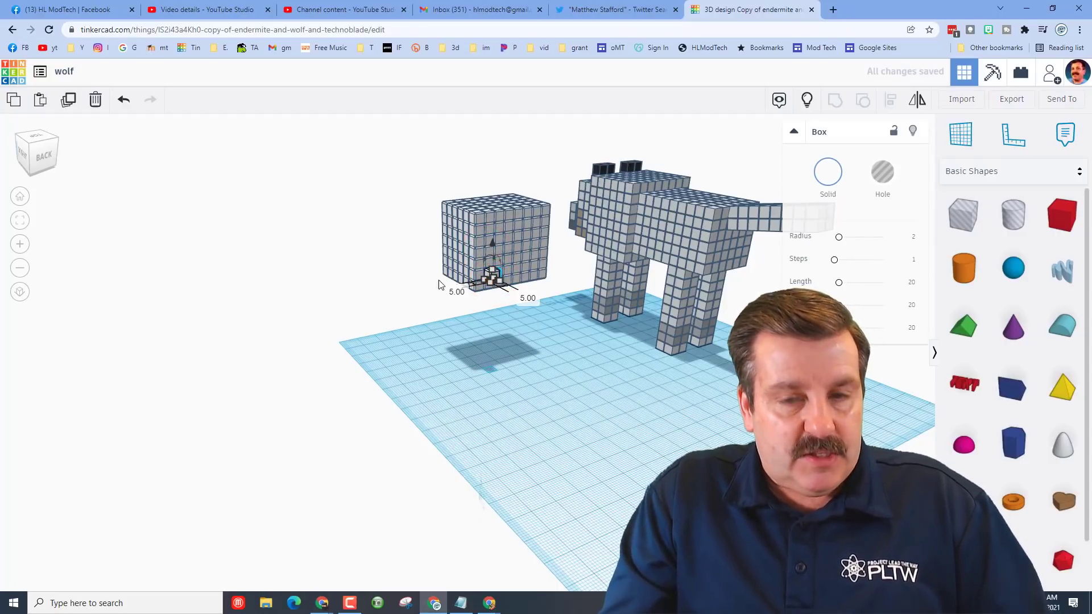
{"action": "key", "text": "f"}
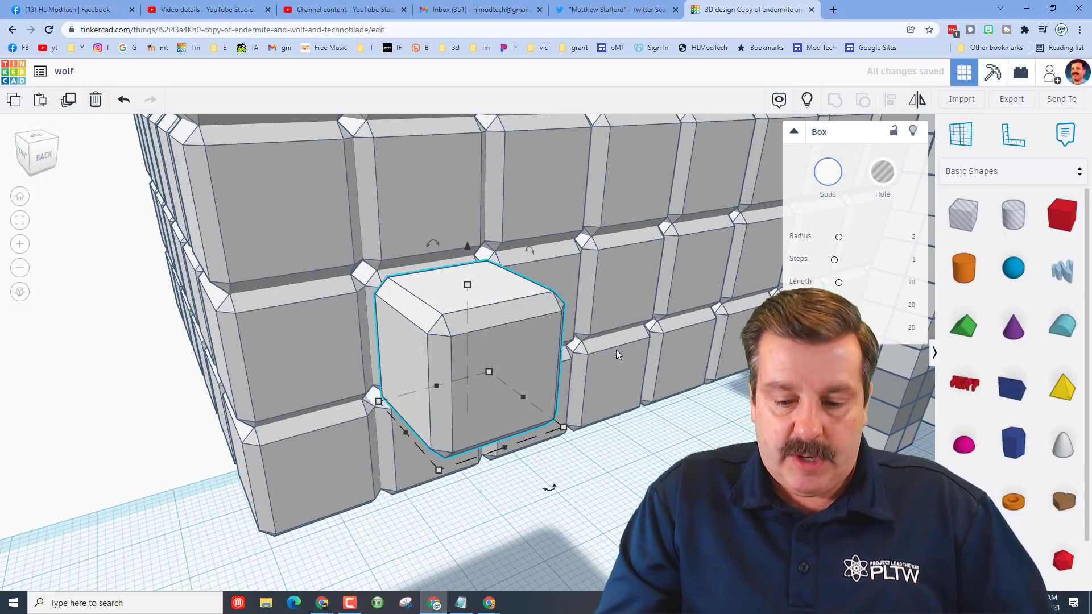
Step: Duplicate the block sideways repeatedly to complete a six-block row on the front section's back face
{"action": "scroll", "coordinate": [615, 349], "scroll_direction": "down", "scroll_amount": 2}
{"action": "scroll", "coordinate": [656, 364], "scroll_direction": "down", "scroll_amount": 2}
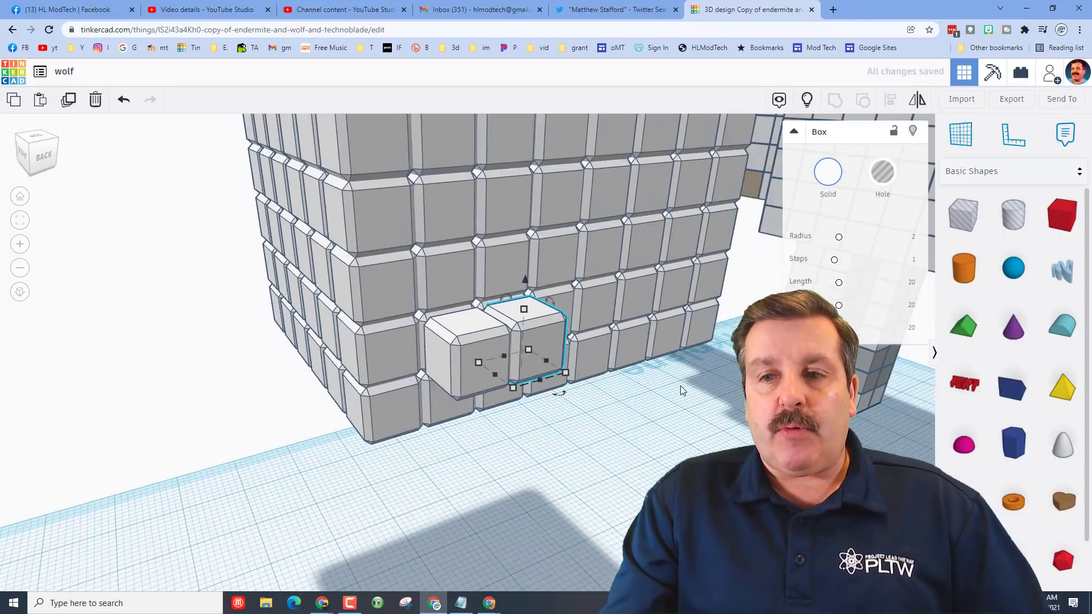
{"action": "scroll", "coordinate": [680, 388], "scroll_direction": "down", "scroll_amount": 3}
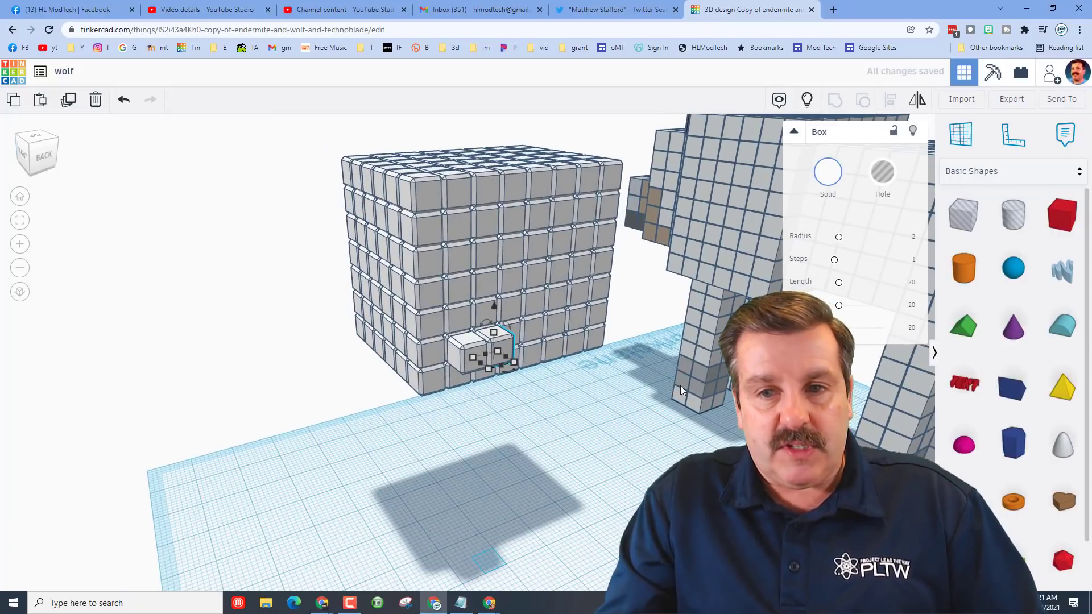
{"action": "key", "text": "ctrl+d"}
{"action": "key", "text": "ctrl+d"}
{"action": "key", "text": "ctrl+d"}
{"action": "key", "text": "ctrl+d"}
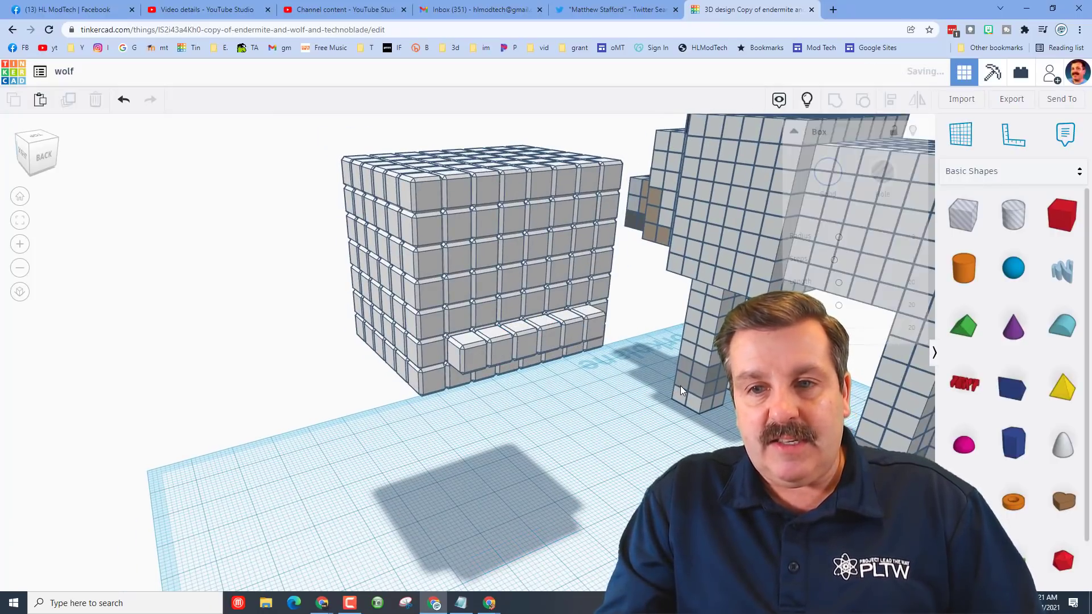
Step: Select the two end blocks of the six-block row and duplicate them upward repeatedly to form both side columns
{"action": "left_click", "coordinate": [476, 360]}
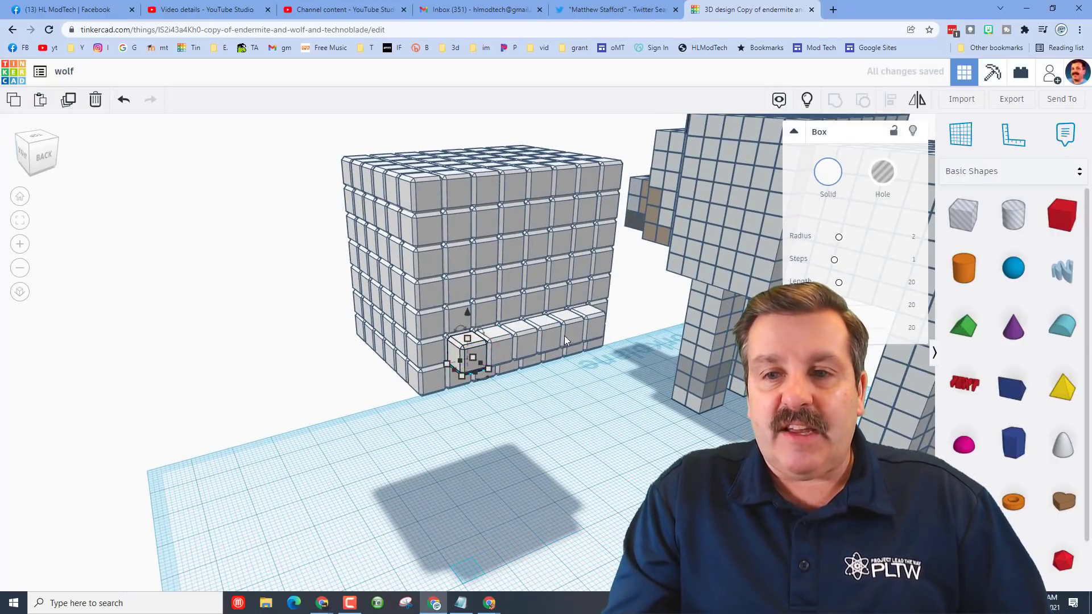
{"action": "left_click", "coordinate": [593, 328], "text": "shift"}
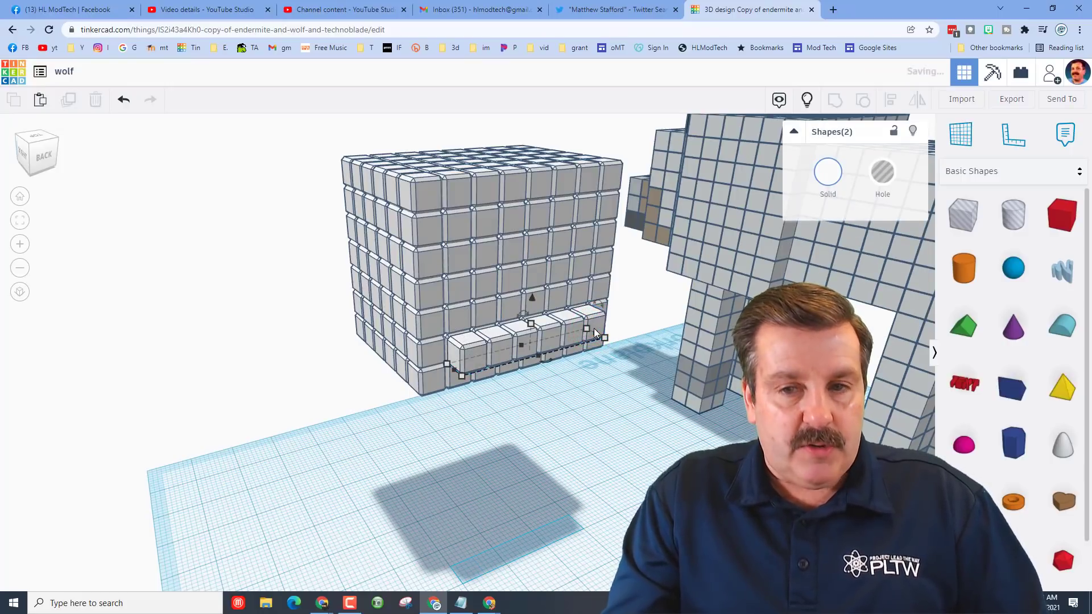
{"action": "key", "text": "ctrl+Up"}
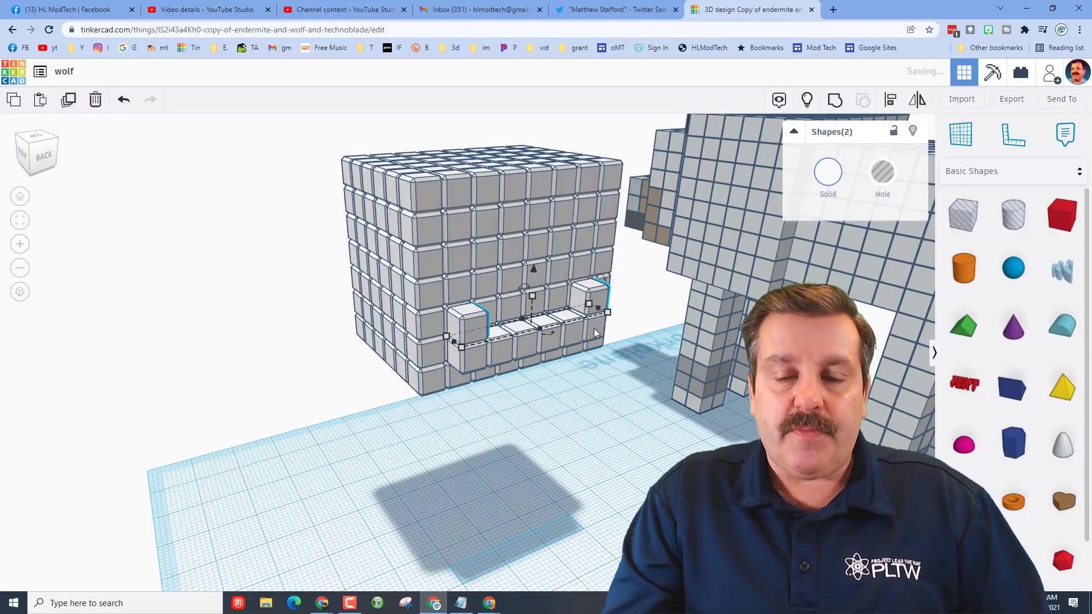
{"action": "key", "text": "ctrl+d"}
{"action": "key", "text": "ctrl+d"}
{"action": "key", "text": "ctrl+d"}
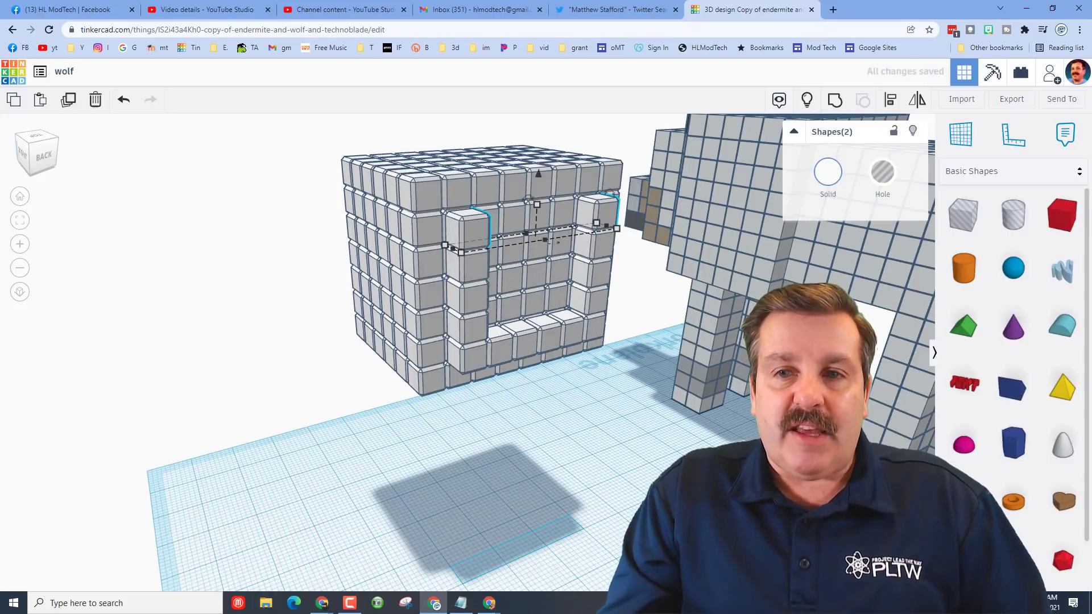
Step: Duplicate the top block of the right column inward repeatedly to close the upper side of the ring
{"action": "key", "text": "Escape"}
{"action": "left_click", "coordinate": [595, 227]}
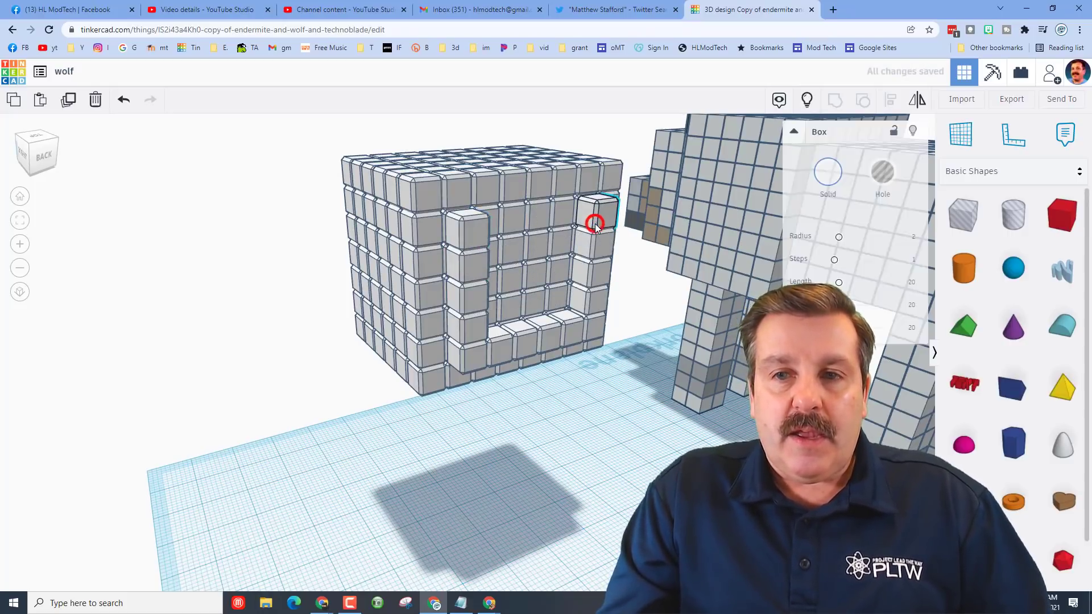
{"action": "left_click", "coordinate": [595, 227]}
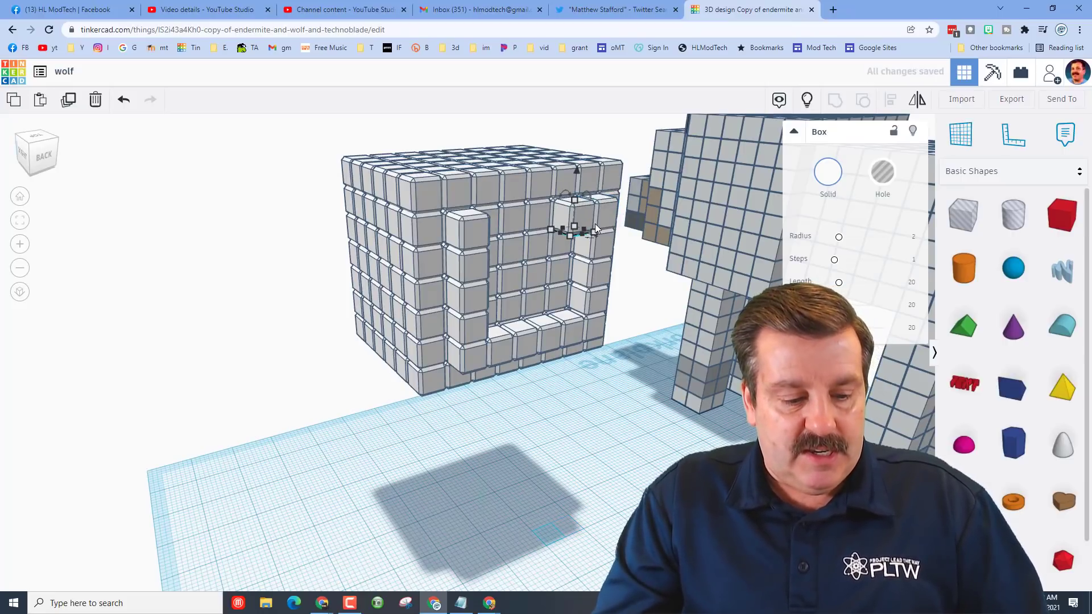
{"action": "key", "text": "ctrl+d"}
{"action": "key", "text": "ctrl+d"}
{"action": "key", "text": "ctrl+d"}
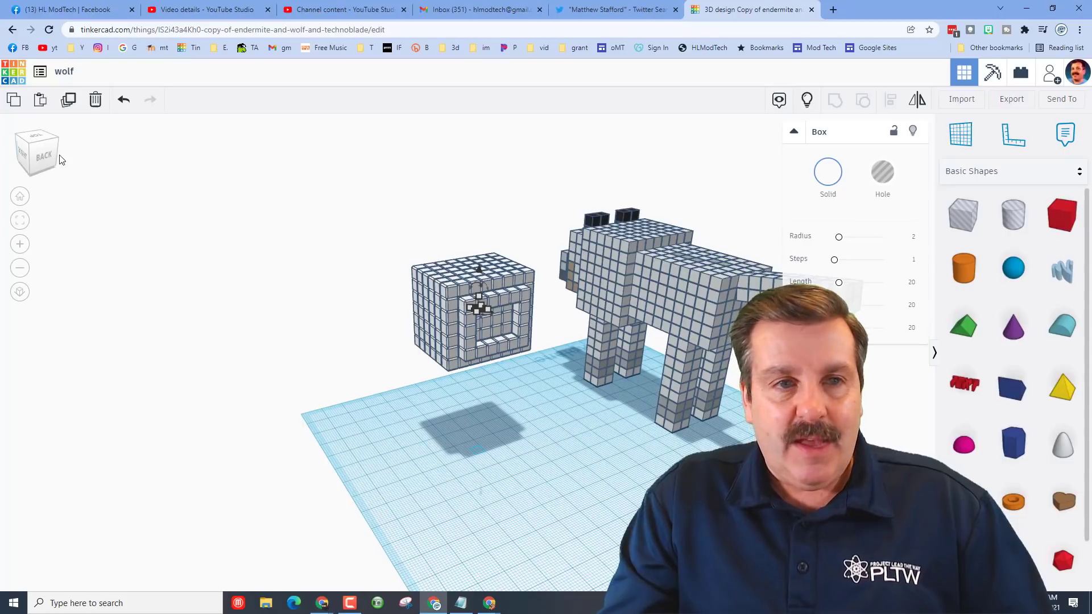
Step: Select the whole 18-block ring from above and duplicate it, moving the copy one block backward
{"action": "left_click", "coordinate": [466, 308]}
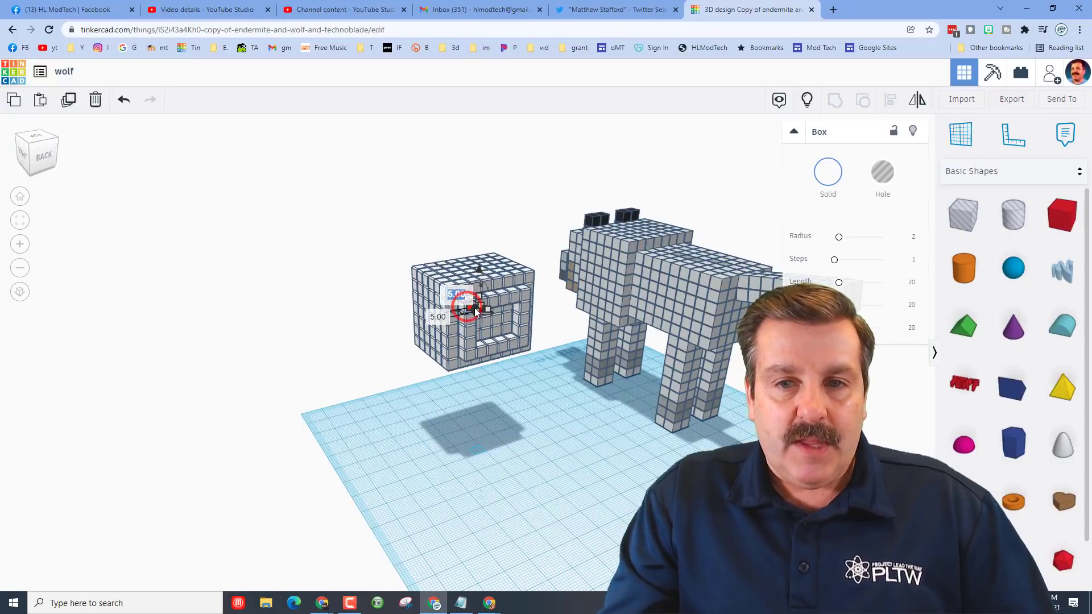
{"action": "left_click", "coordinate": [503, 296]}
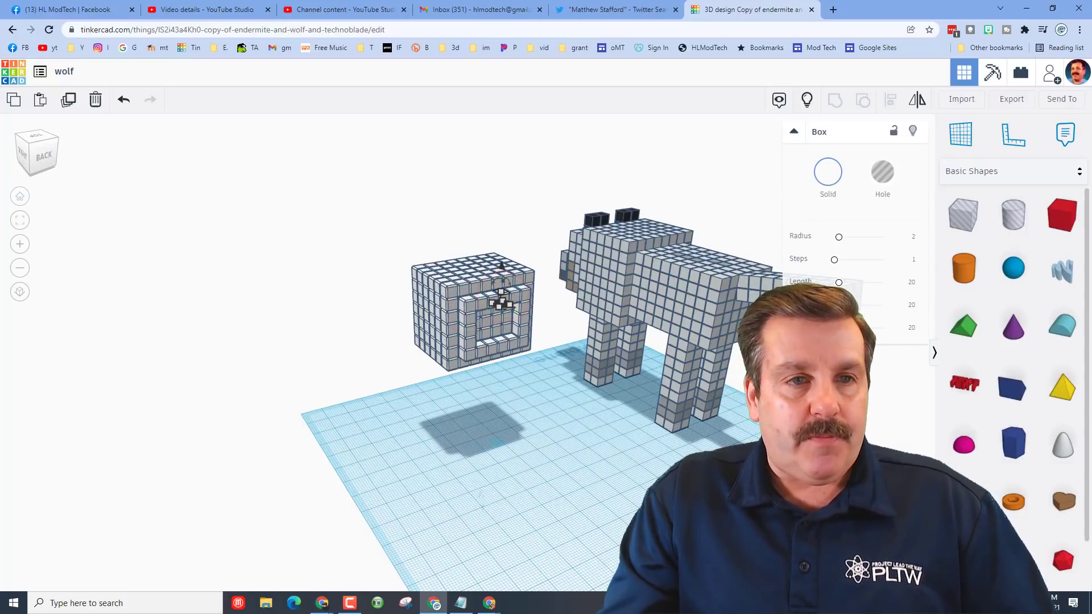
{"action": "left_click", "coordinate": [20, 222]}
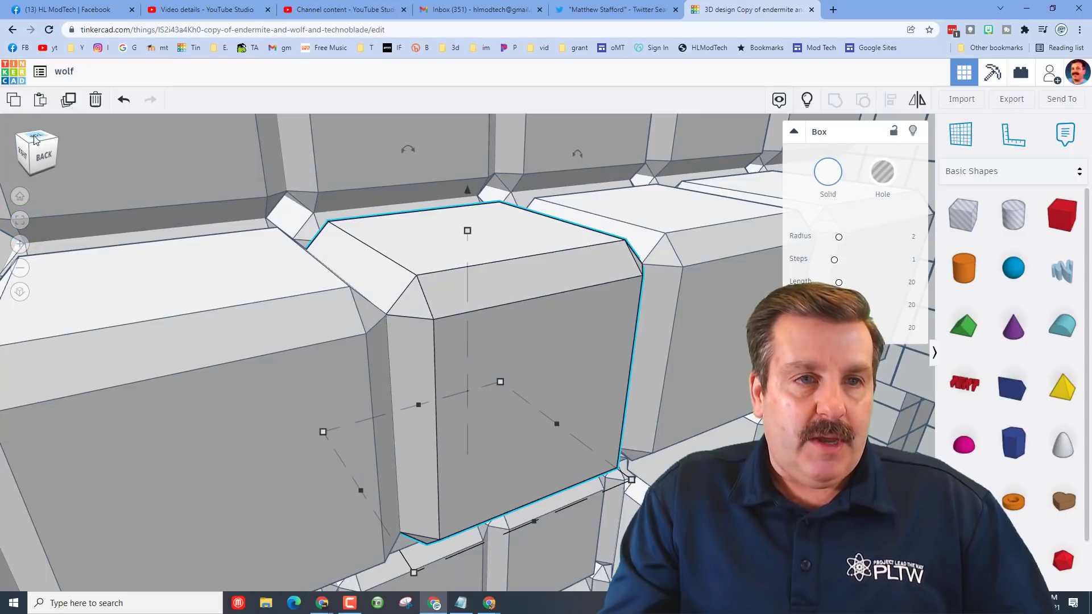
{"action": "left_click", "coordinate": [35, 136]}
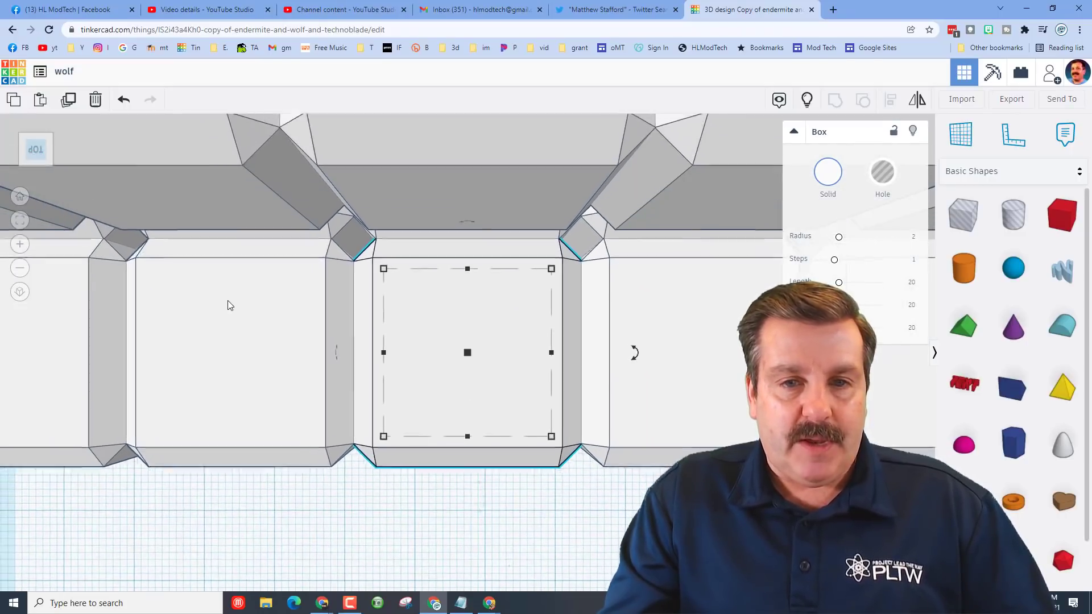
{"action": "scroll", "coordinate": [227, 300], "scroll_direction": "down", "scroll_amount": 5}
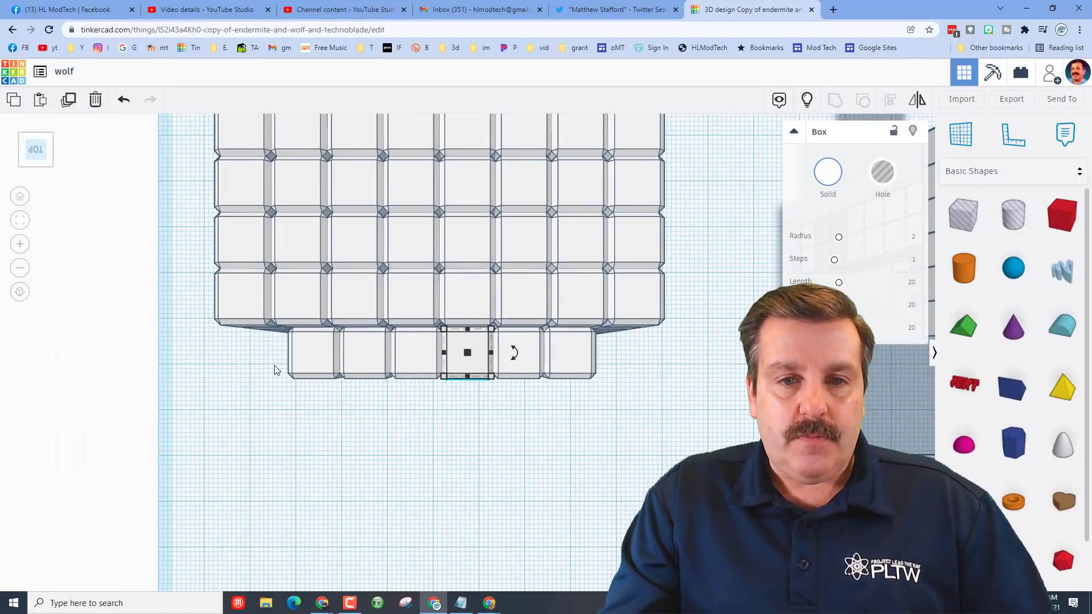
{"action": "left_click_drag", "start_coordinate": [269, 360], "coordinate": [610, 402]}
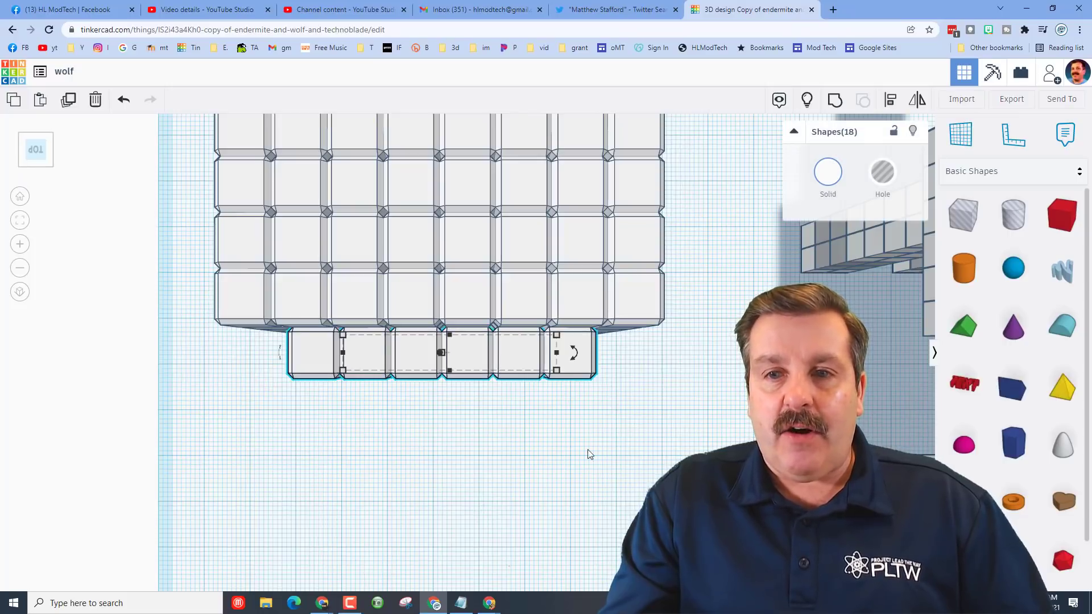
{"action": "right_click_drag", "start_coordinate": [589, 460], "coordinate": [586, 458]}
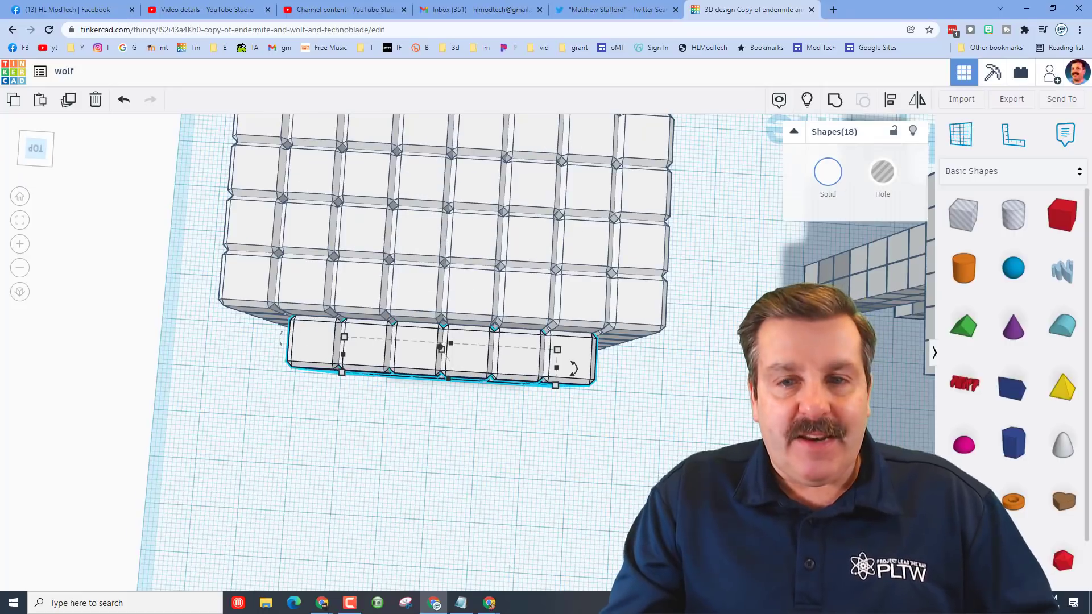
{"action": "key", "text": "ctrl+d"}
{"action": "left_click_drag", "start_coordinate": [441, 348], "coordinate": [437, 401]}
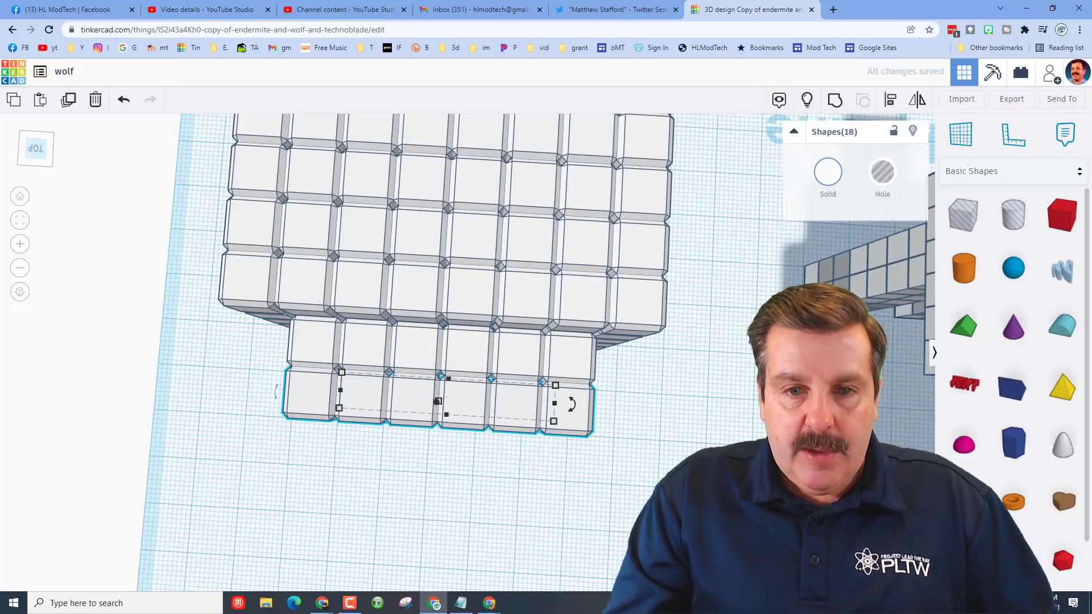
Step: Duplicate the 18-block ring backward repeatedly to build a hollow torso nine blocks long
{"action": "scroll", "coordinate": [437, 401], "scroll_direction": "down", "scroll_amount": 5}
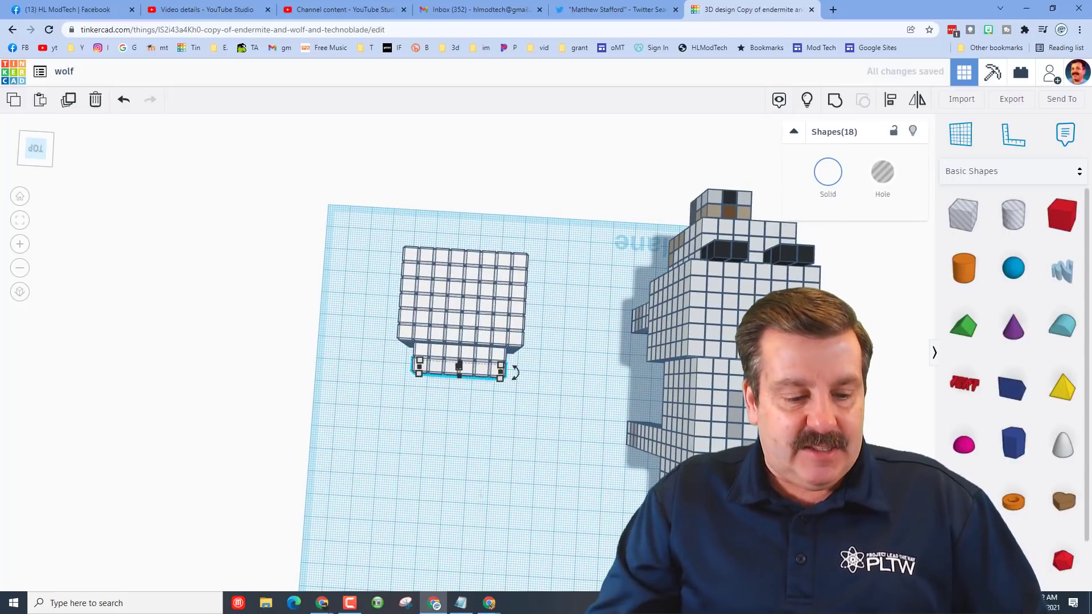
{"action": "key", "text": "ctrl+d"}
{"action": "key", "text": "ctrl+d"}
{"action": "key", "text": "ctrl+d"}
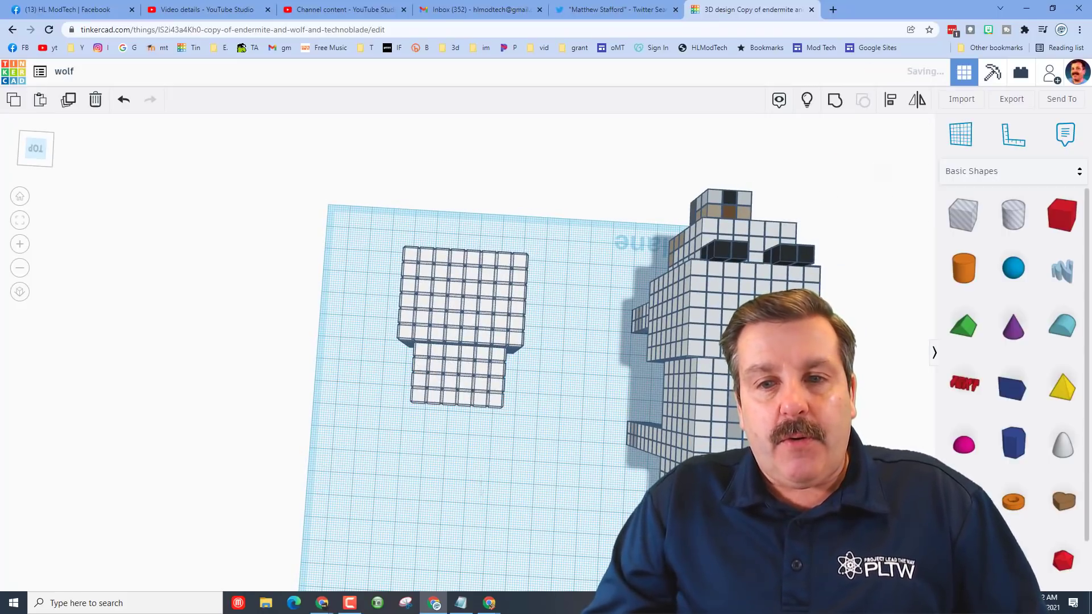
{"action": "key", "text": "ctrl+d"}
{"action": "key", "text": "ctrl+d"}
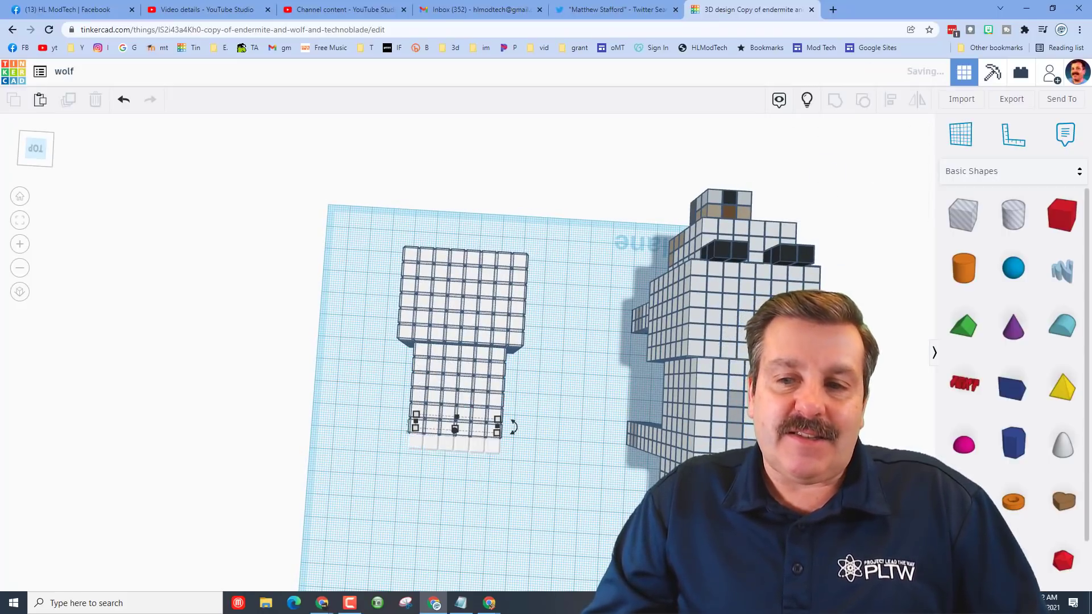
{"action": "key", "text": "ctrl+d"}
{"action": "key", "text": "Down"}
{"action": "key", "text": "ctrl+d"}
{"action": "key", "text": "Down"}
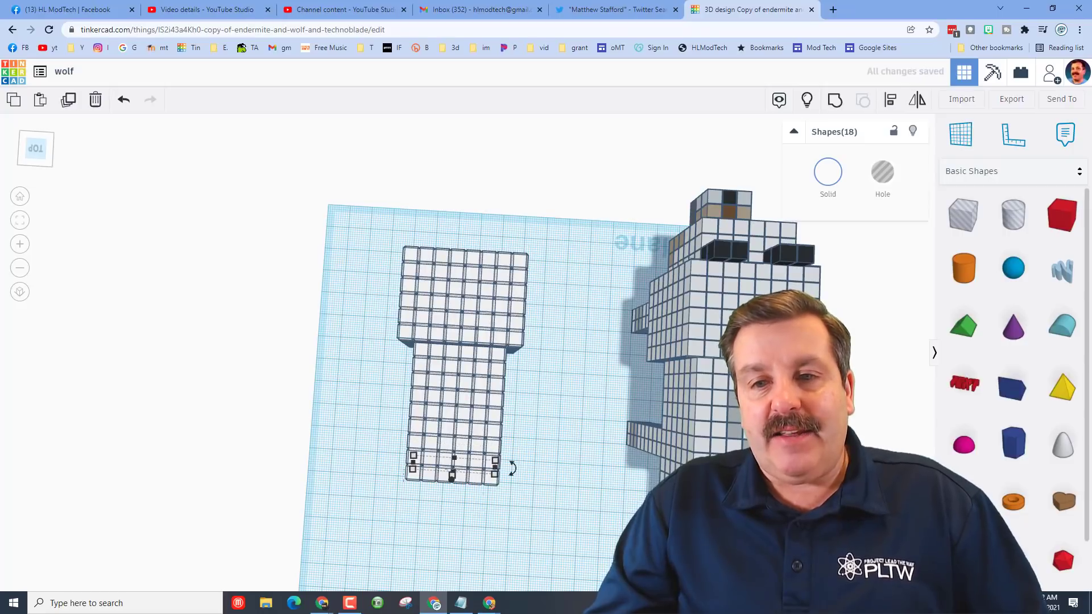
Step: Show all hidden shapes so the legs return beneath the body
{"action": "left_click", "coordinate": [807, 100]}
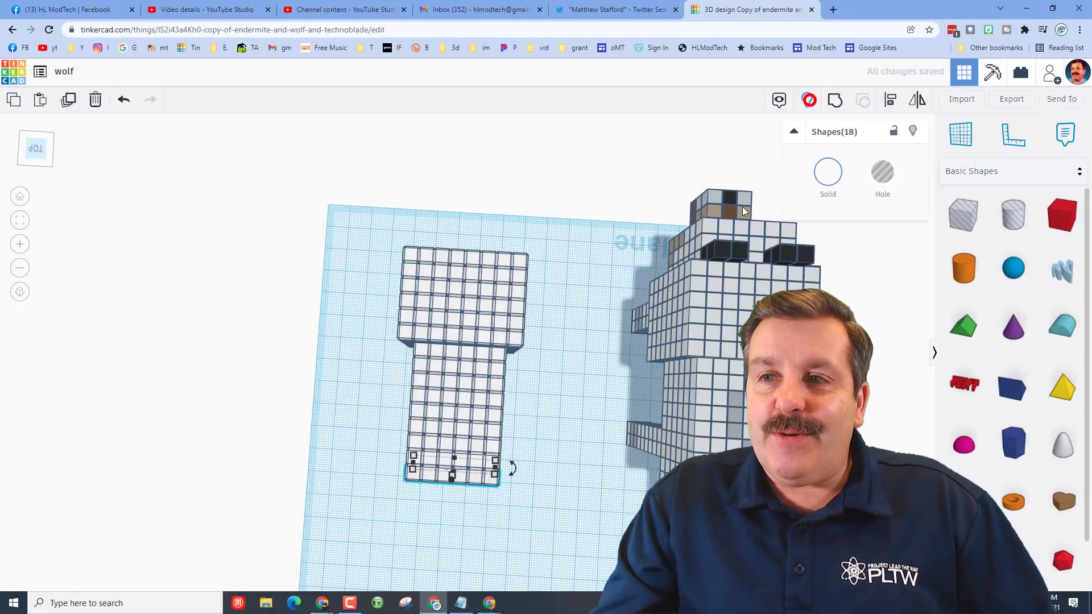
{"action": "right_click_drag", "start_coordinate": [280, 409], "coordinate": [796, 318]}
{"action": "right_click_drag", "start_coordinate": [352, 341], "coordinate": [774, 432]}
{"action": "right_click_drag", "start_coordinate": [557, 447], "coordinate": [668, 419]}
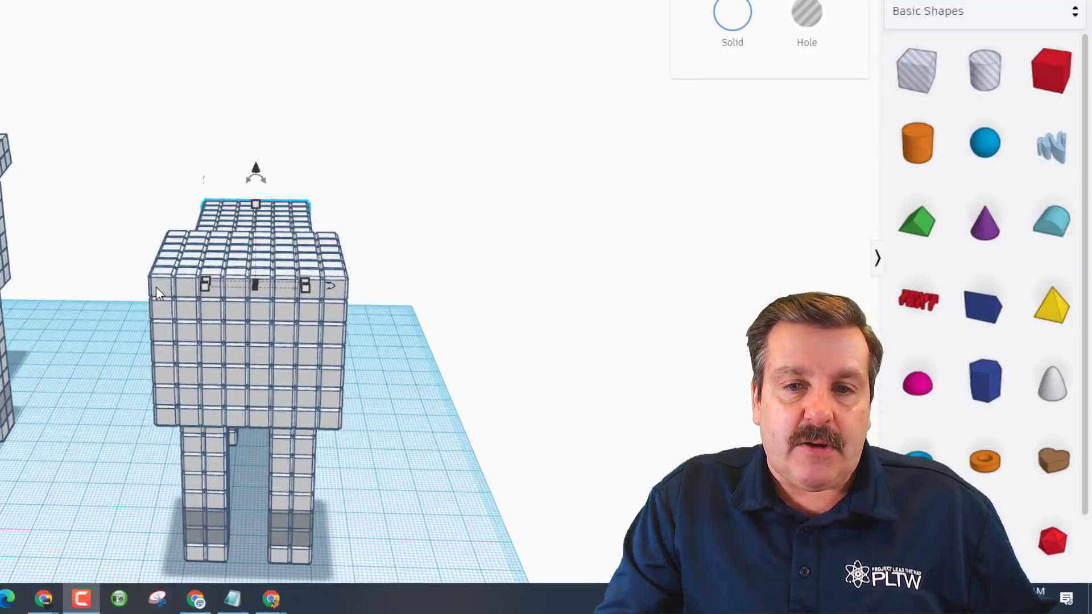
Step: Duplicate the upper-left corner block of the body's front face, nudge the copy forward, and color it red
{"action": "left_click", "coordinate": [156, 286]}
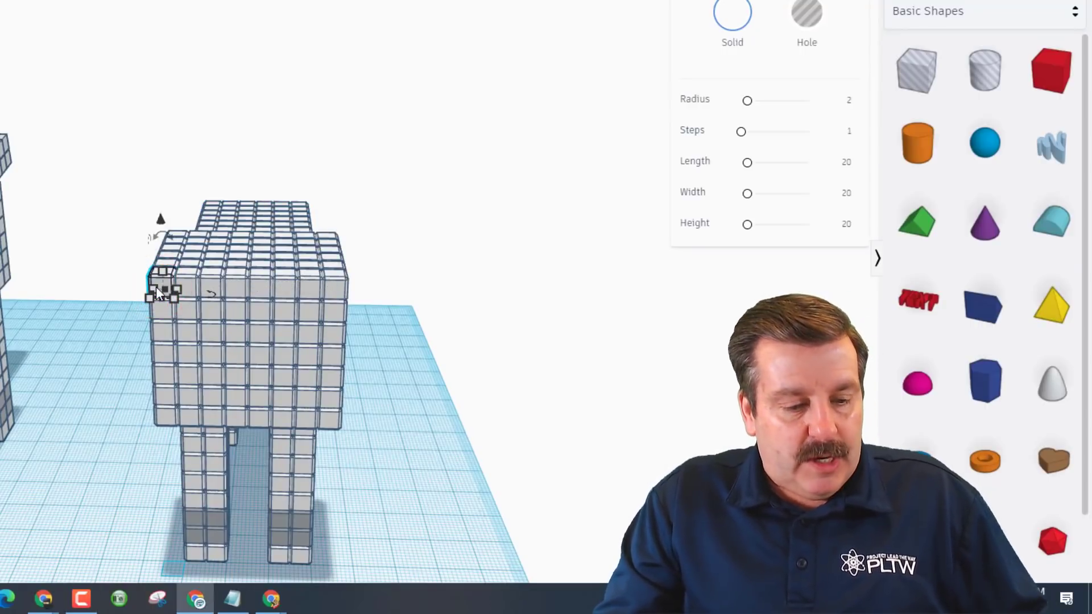
{"action": "key", "text": "ctrl+d"}
{"action": "key", "text": "Down"}
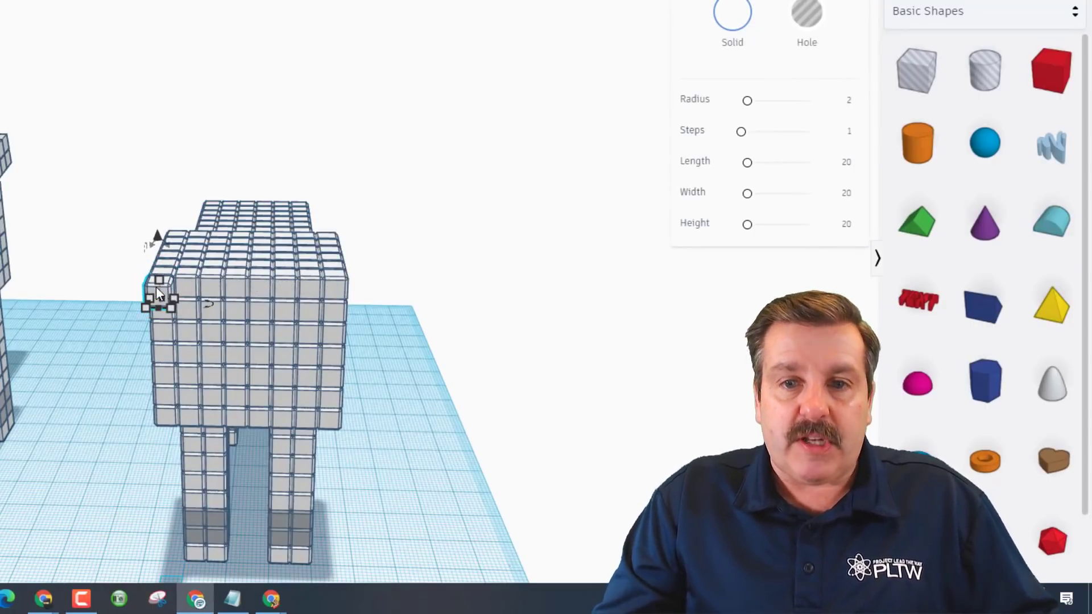
{"action": "left_click", "coordinate": [734, 16]}
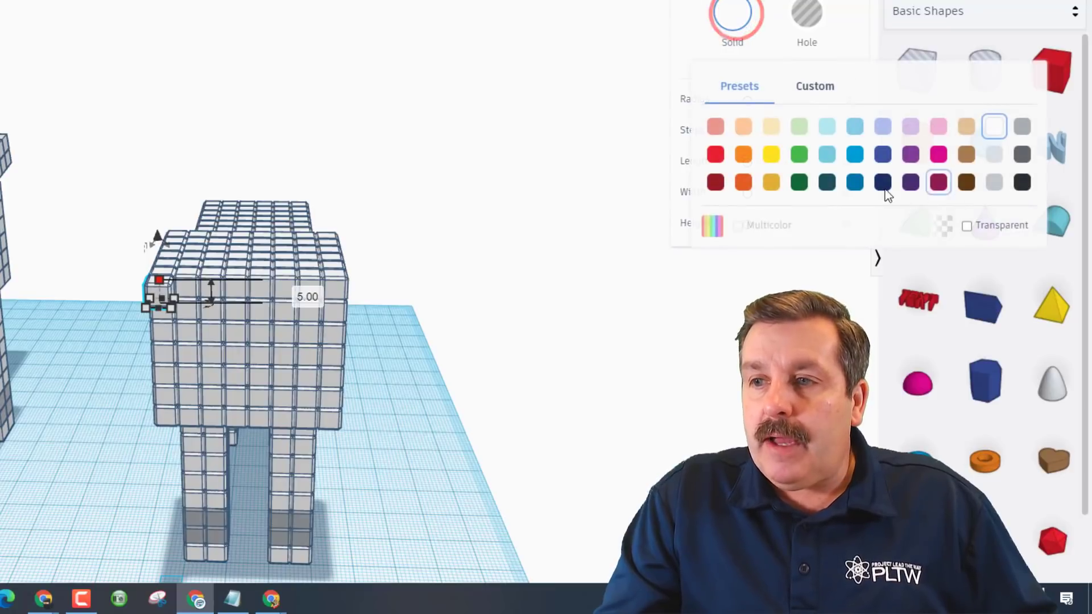
{"action": "left_click", "coordinate": [715, 154]}
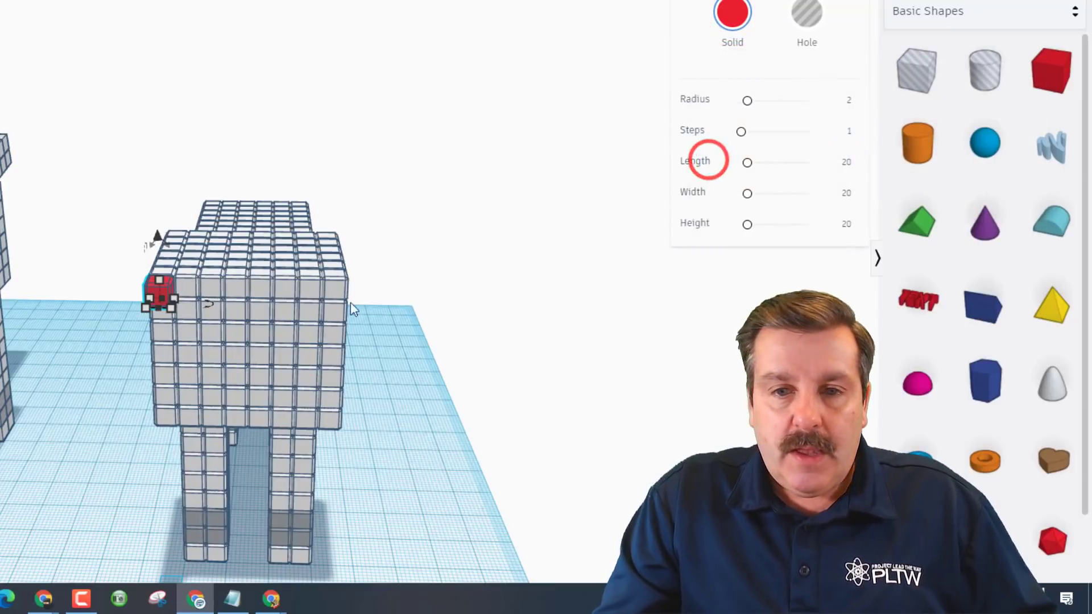
Step: Set the red block's depth to 0.01 mm and duplicate it sideways to cover the front face's top row with eight red tiles
{"action": "left_click", "coordinate": [169, 310]}
{"action": "left_click", "coordinate": [308, 305]}
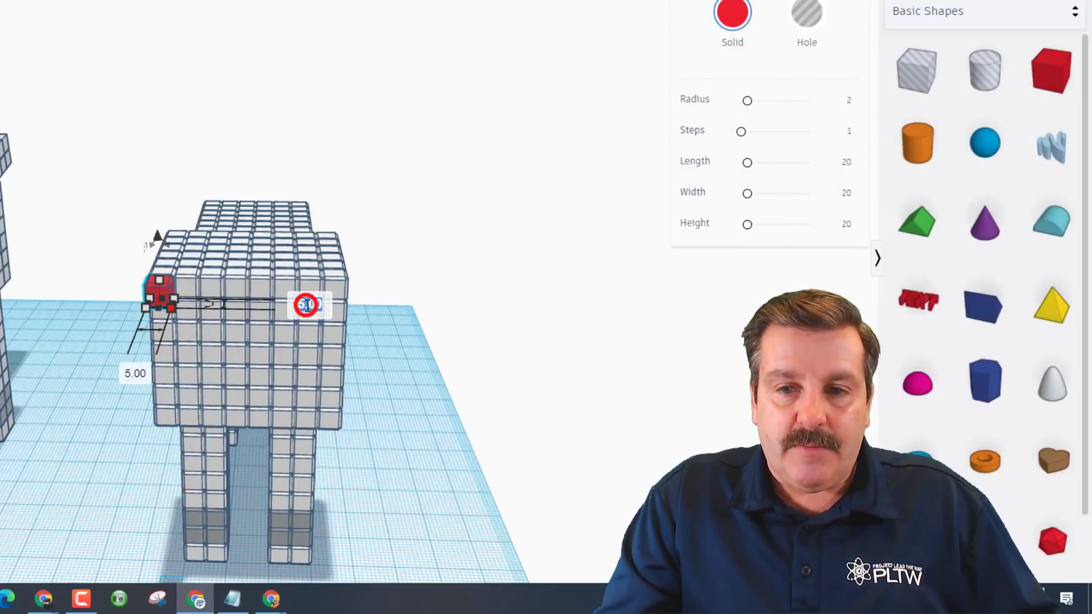
{"action": "type", "text": "2"}
{"action": "key", "text": "Return"}
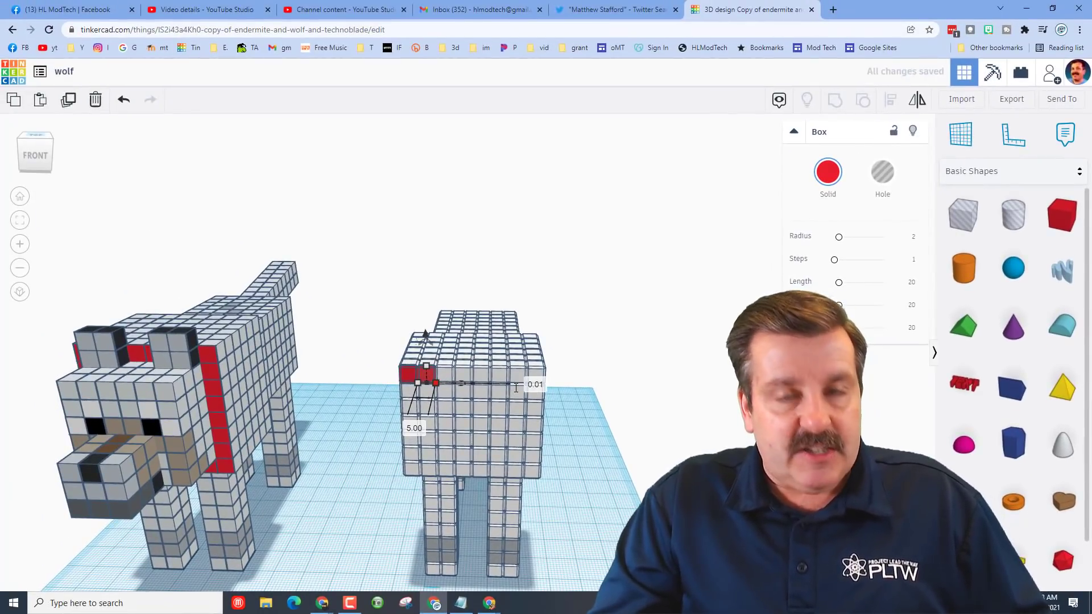
{"action": "key", "text": "Escape"}
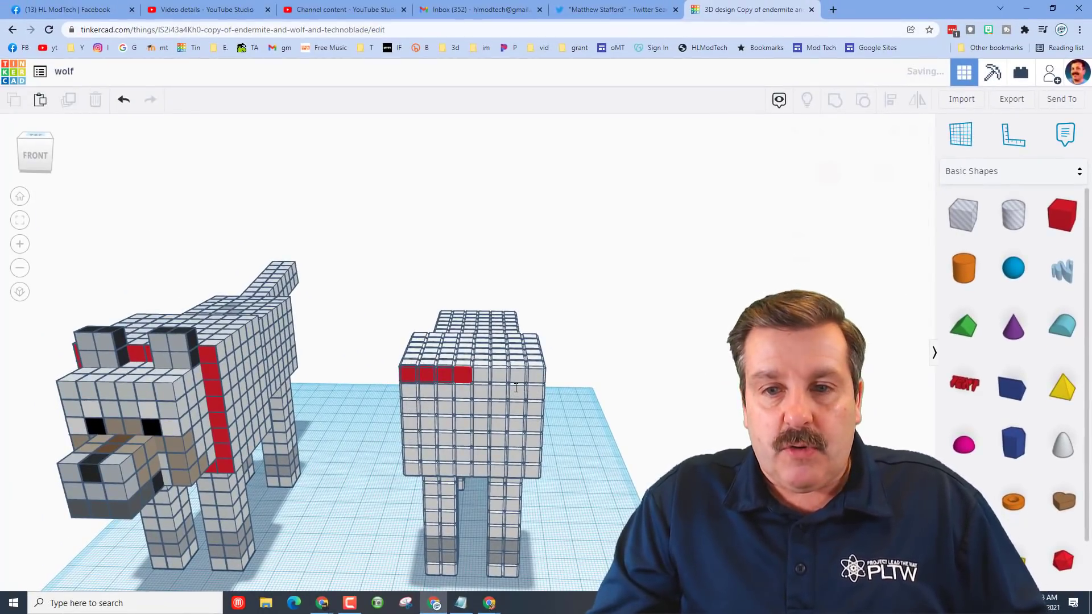
{"action": "key", "text": "ctrl+z"}
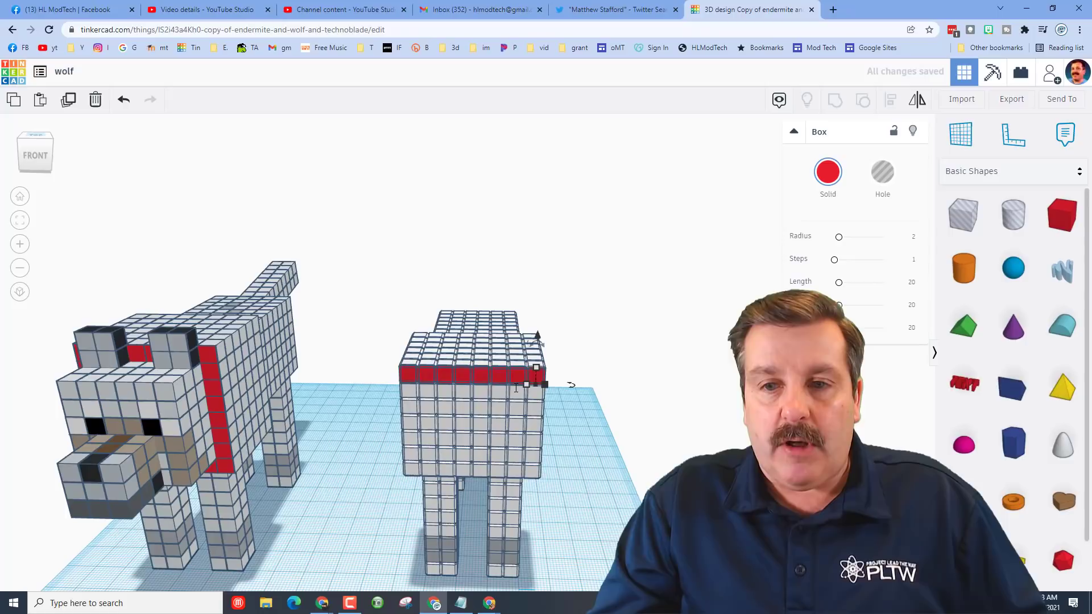
Step: Duplicate the left corner red tile downward repeatedly to form a red column along the front face's edge
{"action": "left_click", "coordinate": [409, 374]}
{"action": "key", "text": "ctrl+d"}
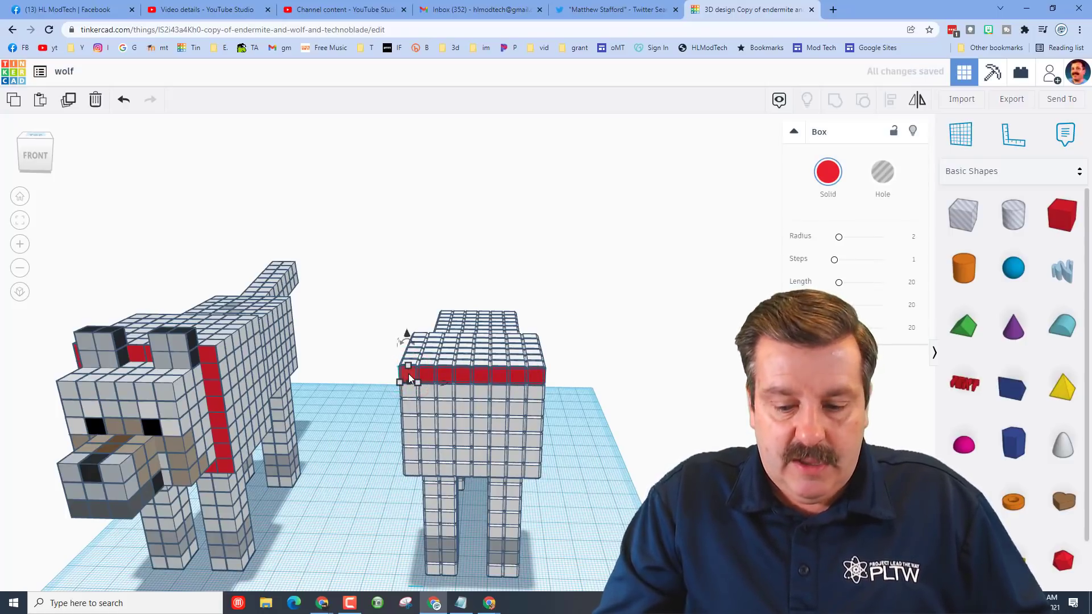
{"action": "key", "text": "ctrl+Down"}
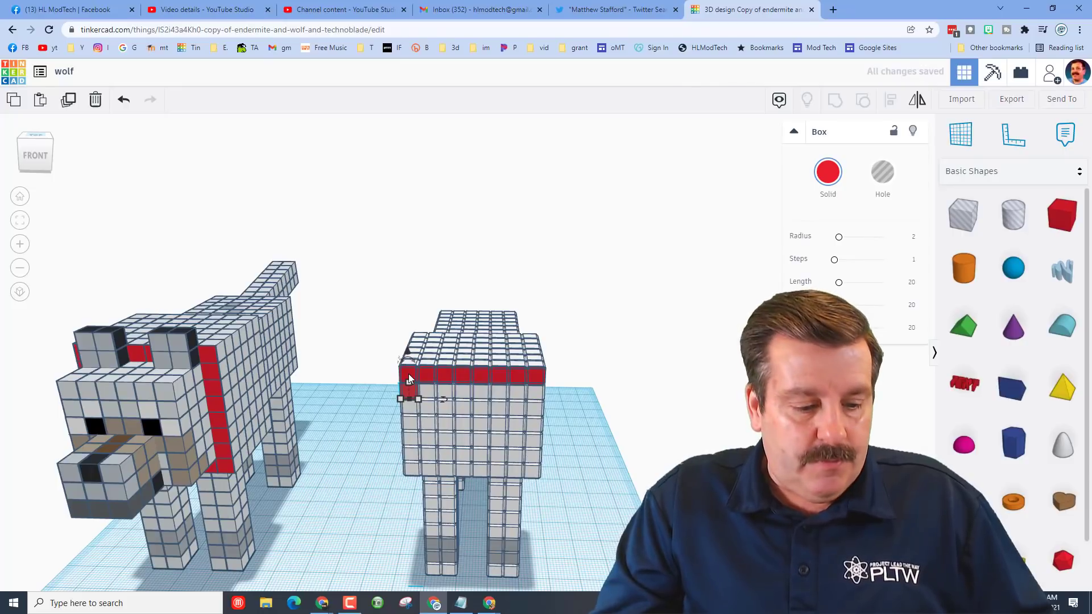
{"action": "key", "text": "ctrl+d"}
{"action": "key", "text": "ctrl+d"}
{"action": "key", "text": "ctrl+d"}
{"action": "key", "text": "ctrl+d"}
{"action": "key", "text": "Escape"}
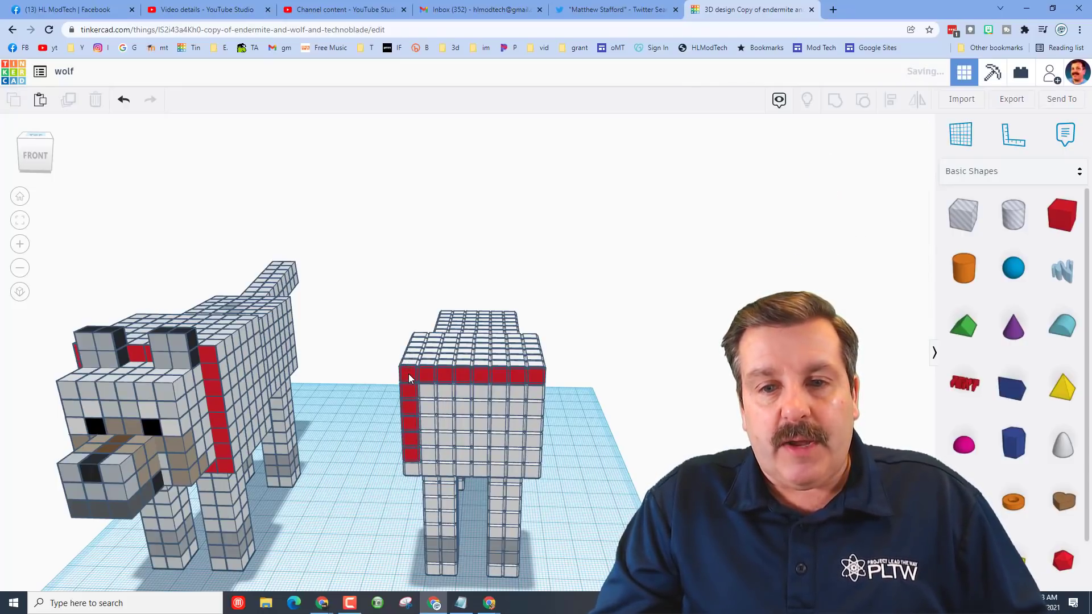
Step: Complete the left red column and duplicate the right corner red tile downward to form a matching column along the front face's right edge
{"action": "key", "text": "ctrl+d"}
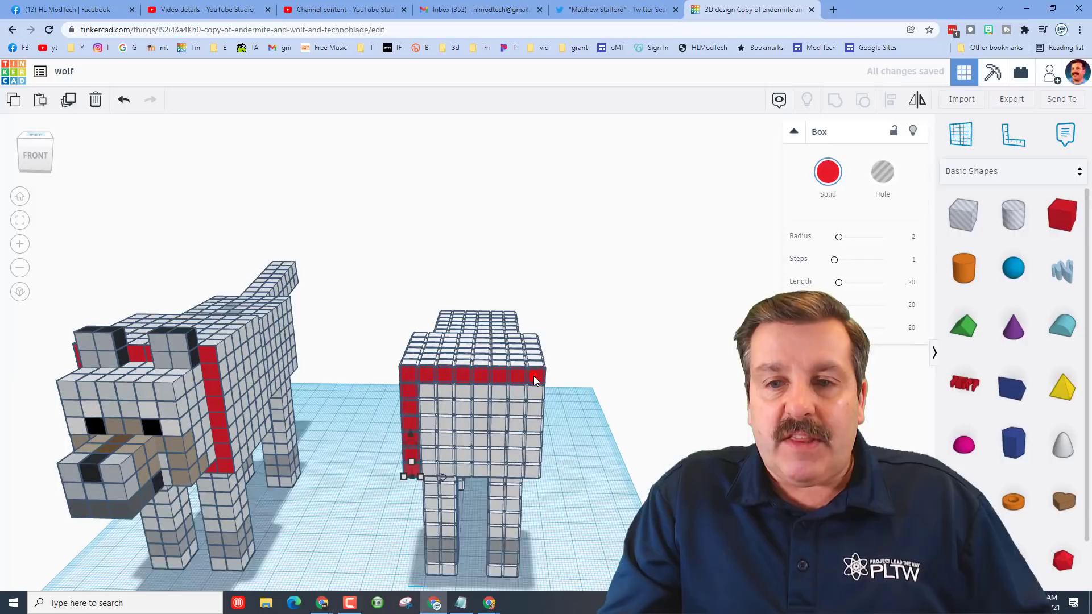
{"action": "left_click", "coordinate": [533, 376]}
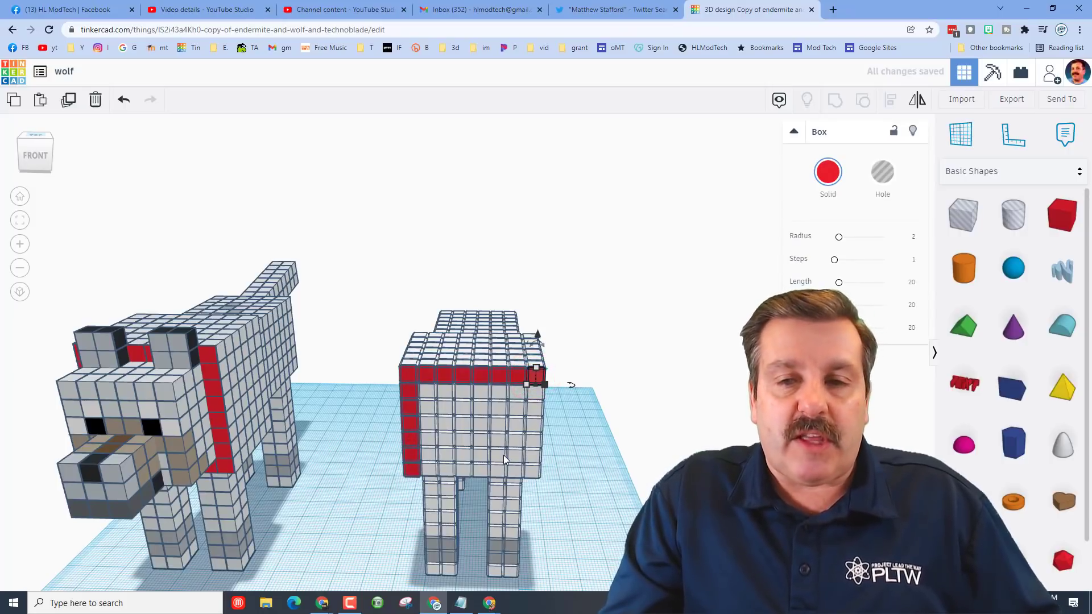
{"action": "key", "text": "ctrl+d"}
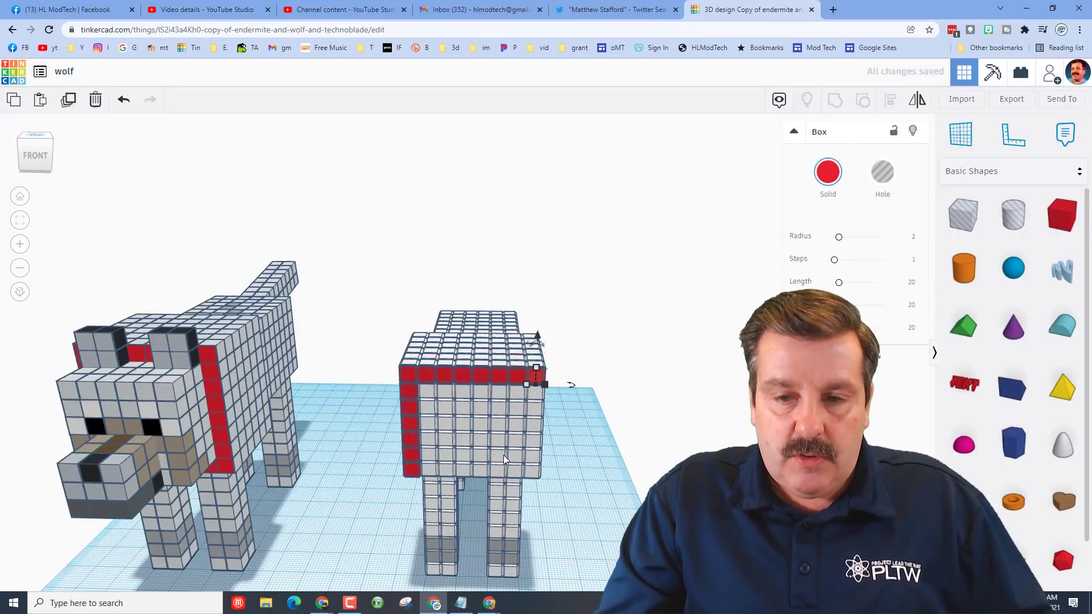
{"action": "key", "text": "ctrl+Down"}
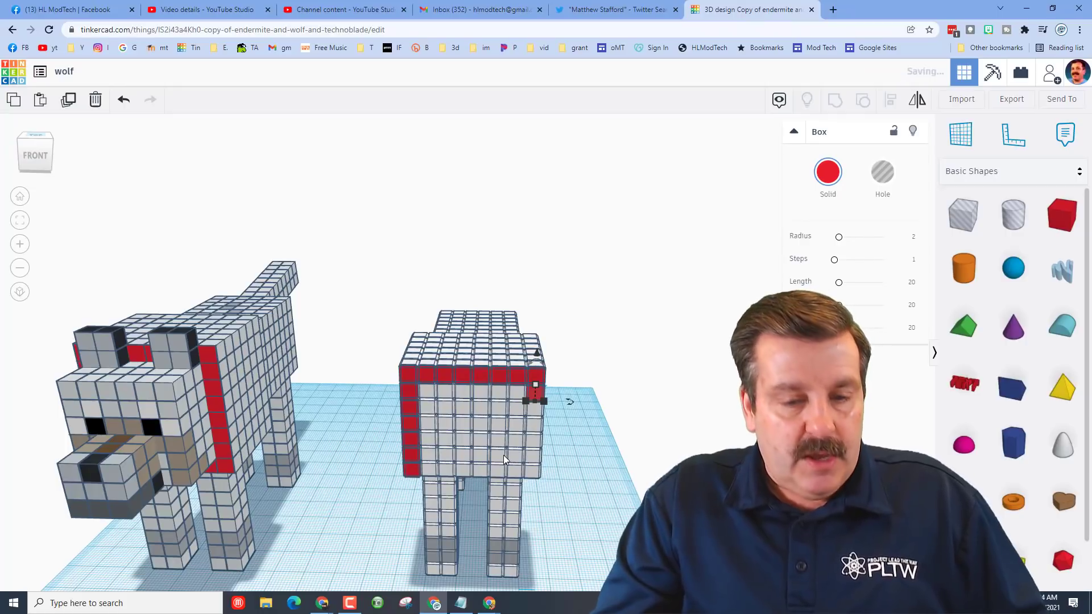
{"action": "key", "text": "ctrl+d"}
{"action": "key", "text": "ctrl+d"}
{"action": "key", "text": "ctrl+d"}
{"action": "key", "text": "ctrl+d"}
{"action": "key", "text": "ctrl+d"}
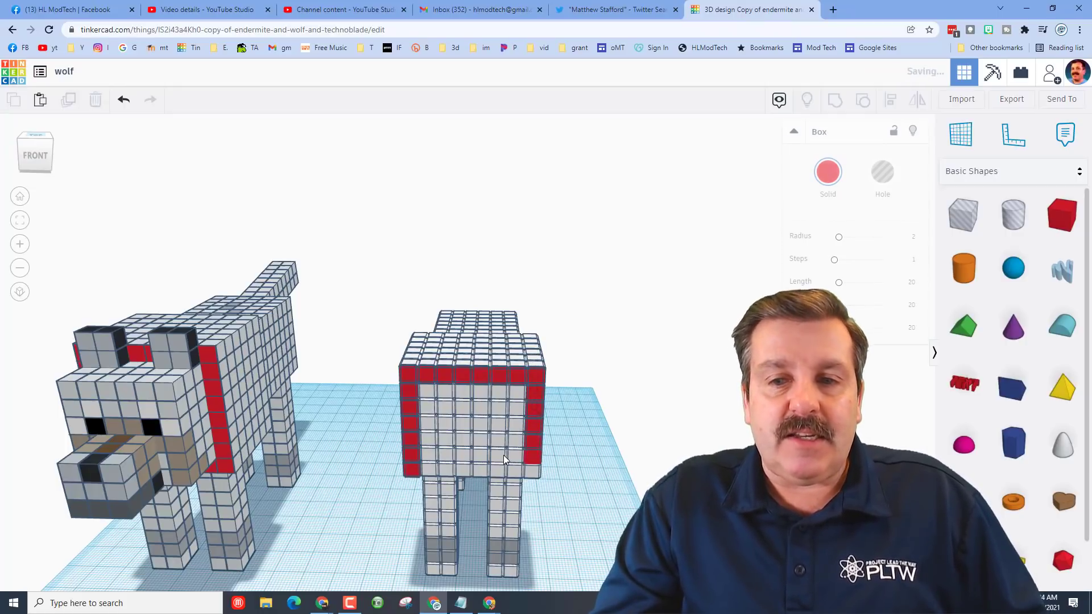
Step: Duplicate the lower-left red tile sideways along the front face's bottom row to close the red collar
{"action": "left_click", "coordinate": [408, 473]}
{"action": "key", "text": "ctrl+d"}
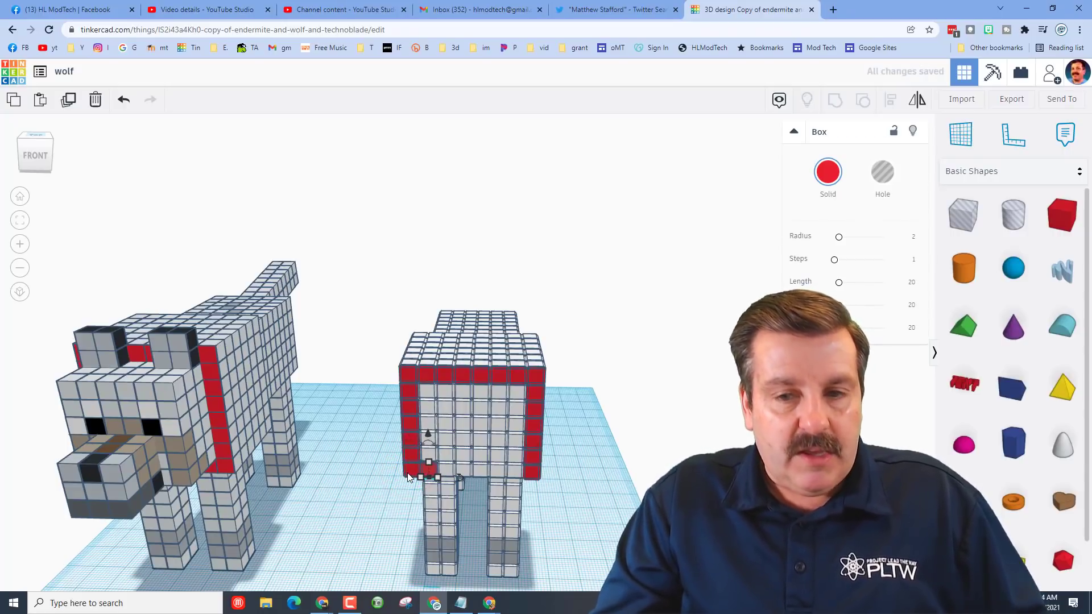
{"action": "key", "text": "Right"}
{"action": "key", "text": "ctrl+d"}
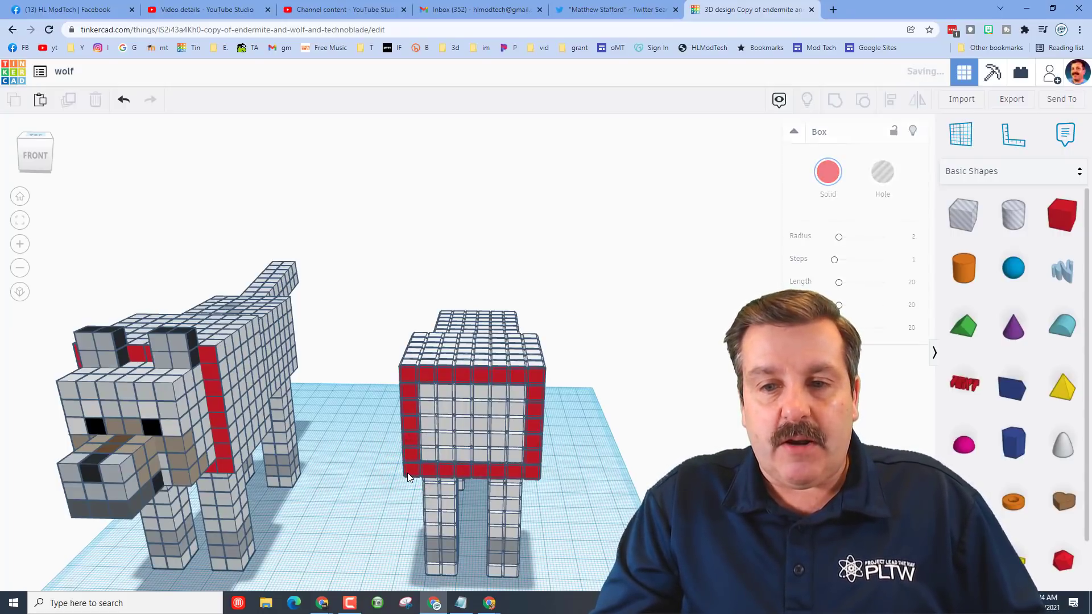
{"action": "left_click", "coordinate": [590, 284]}
Step: Duplicate two pairs of top-row body blocks behind the collar one block forward and color the four copies gray for the ears
{"action": "right_click_drag", "start_coordinate": [590, 286], "coordinate": [593, 311]}
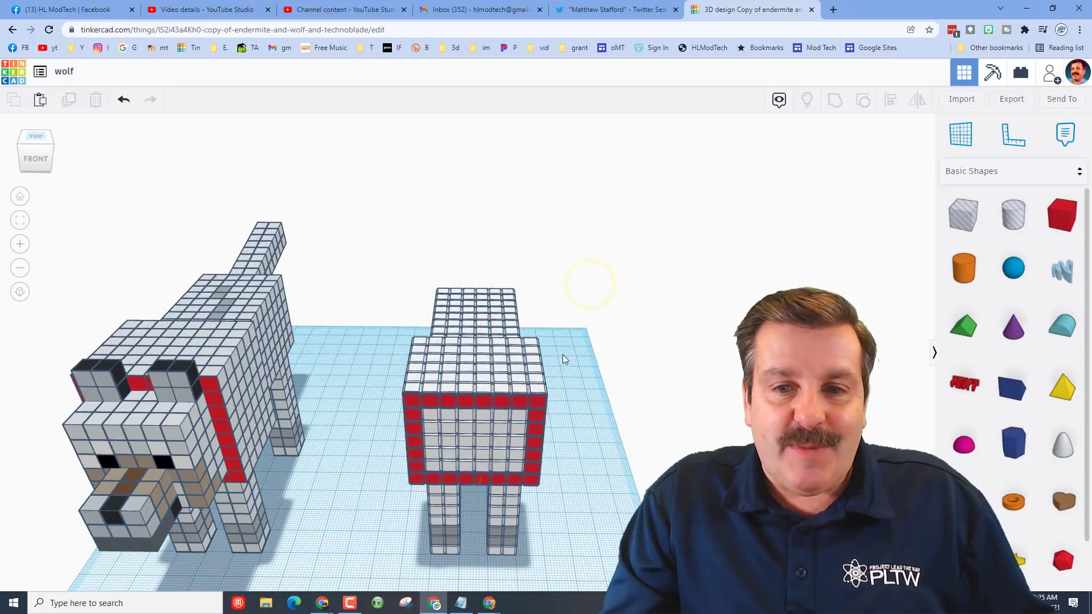
{"action": "left_click", "coordinate": [517, 388]}
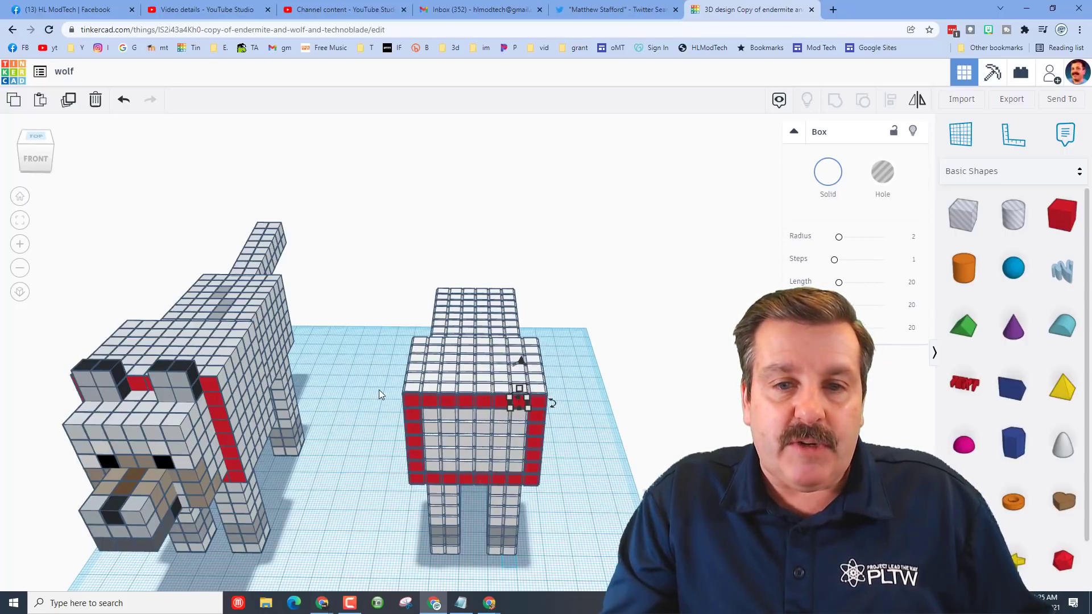
{"action": "left_click", "coordinate": [500, 393], "text": "shift"}
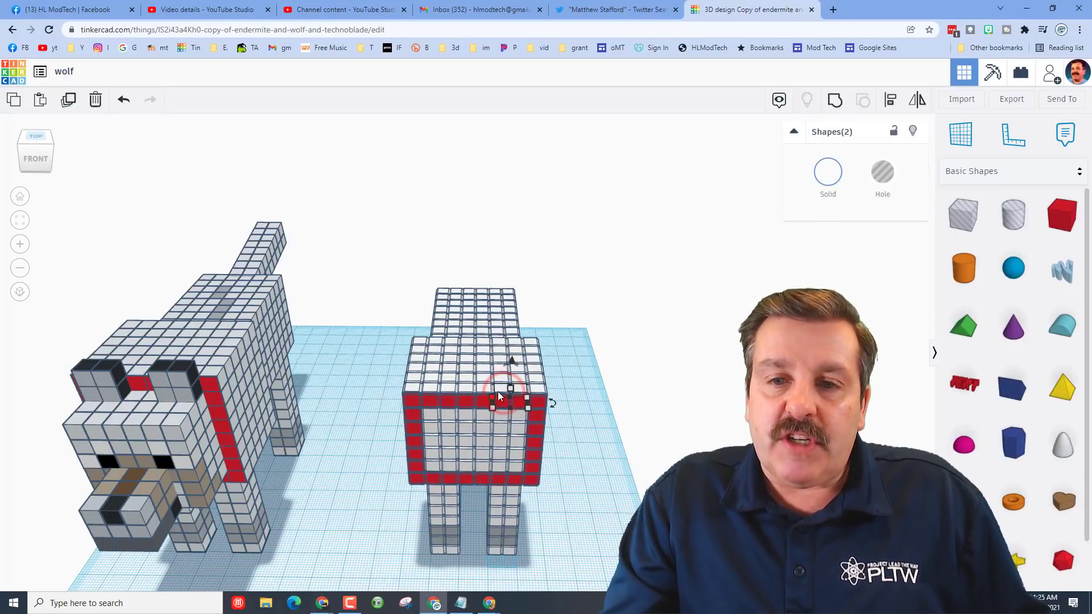
{"action": "left_click", "coordinate": [445, 389], "text": "shift"}
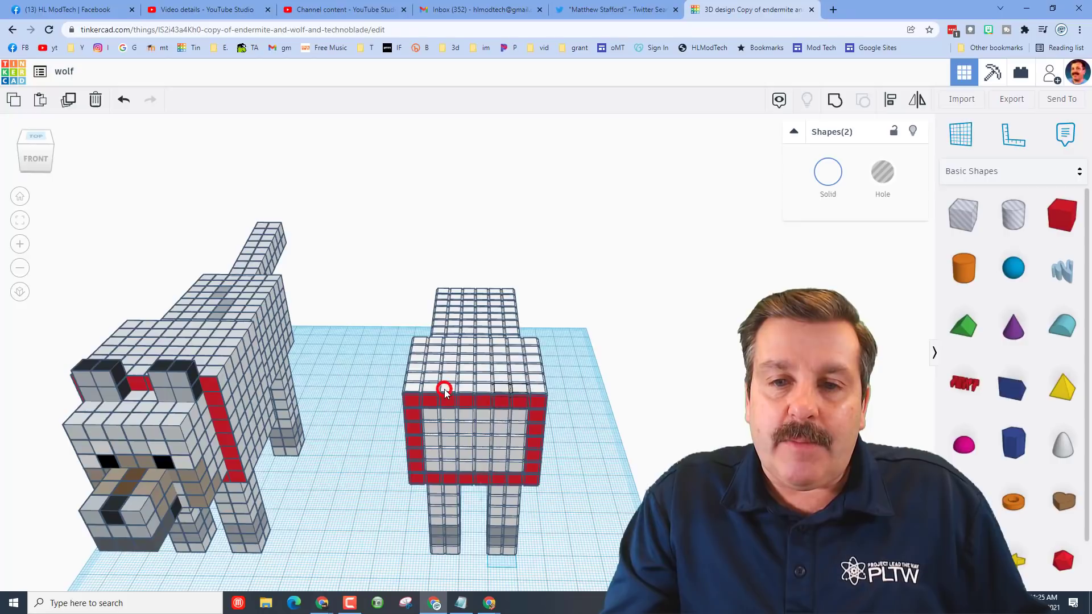
{"action": "left_click", "coordinate": [432, 389], "text": "shift"}
{"action": "left_click", "coordinate": [432, 388], "text": "shift"}
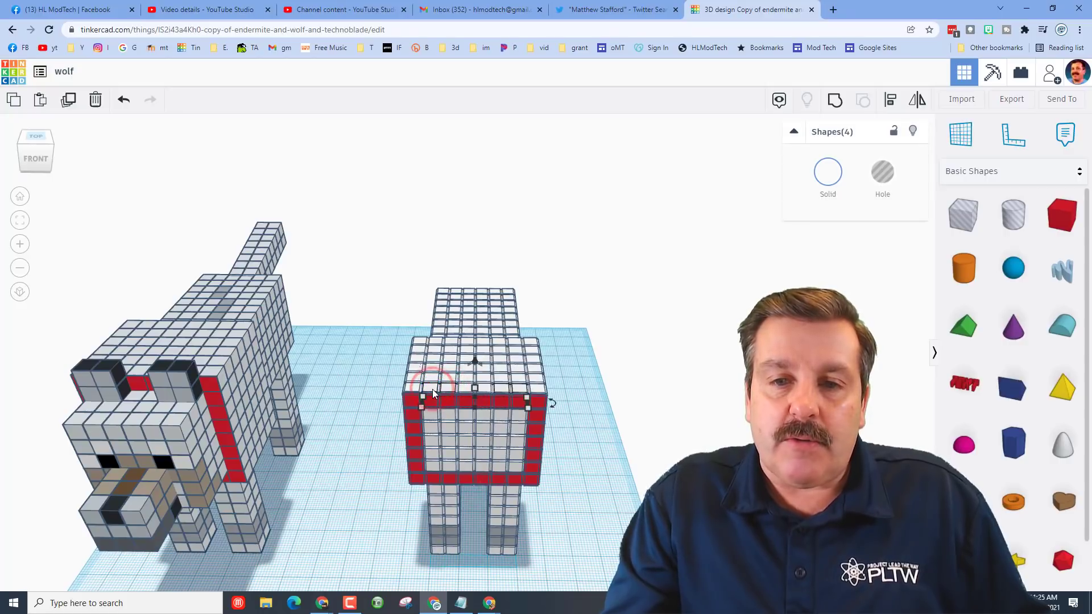
{"action": "key", "text": "Down"}
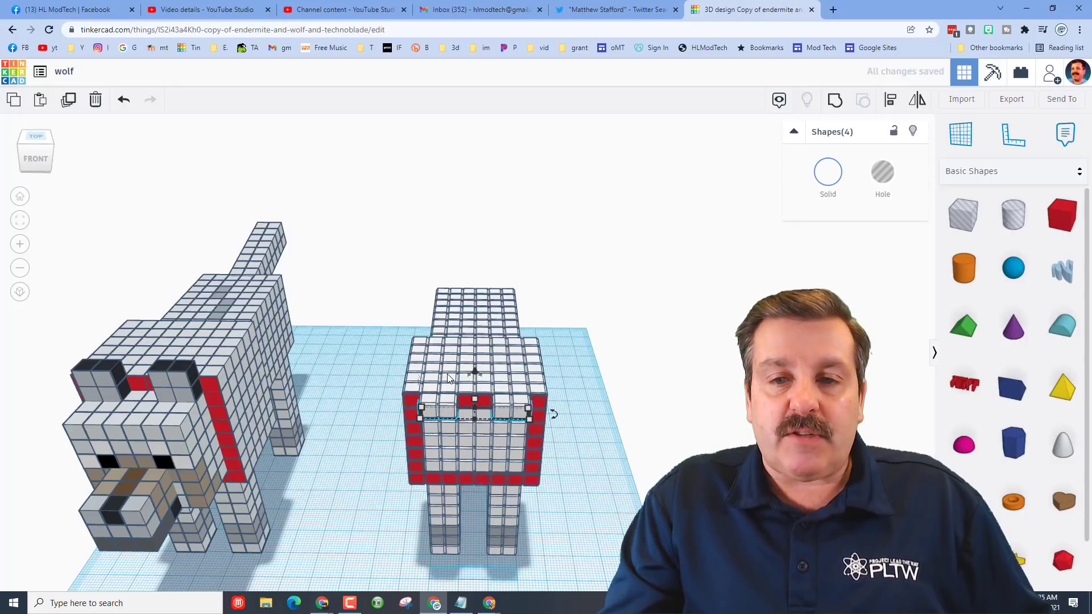
{"action": "left_click", "coordinate": [829, 181]}
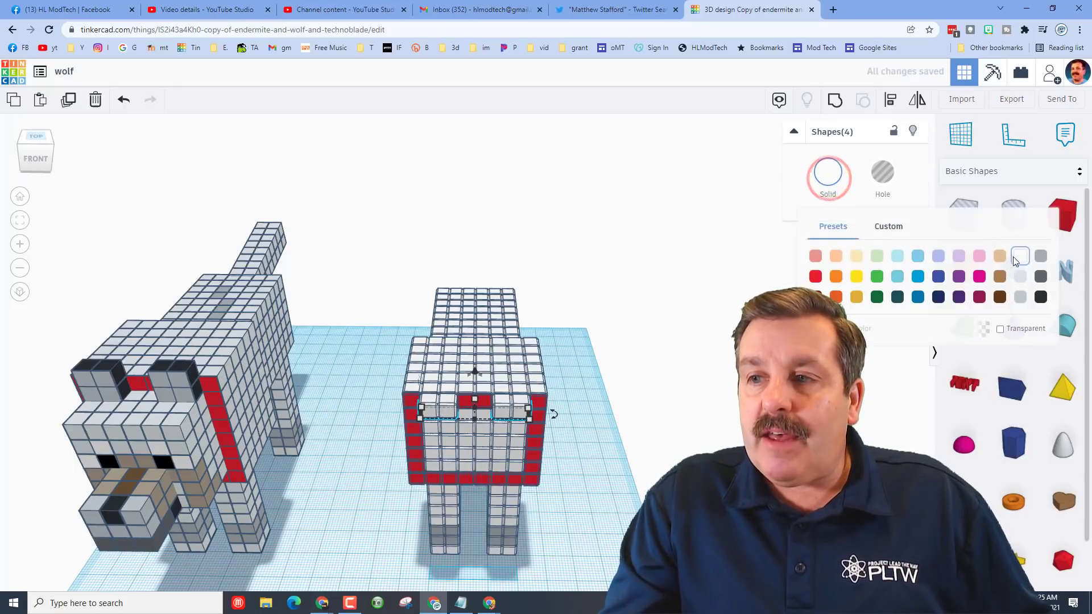
{"action": "left_click", "coordinate": [1040, 258]}
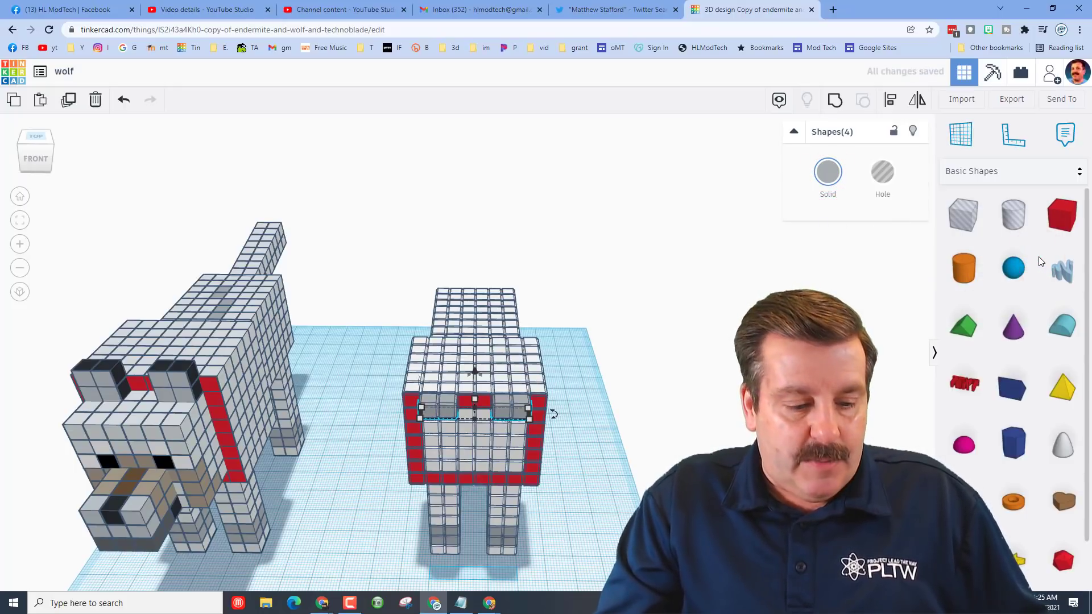
Step: Duplicate the four gray ear blocks and place the copies one block higher so each ear stands two blocks tall
{"action": "key", "text": "Down"}
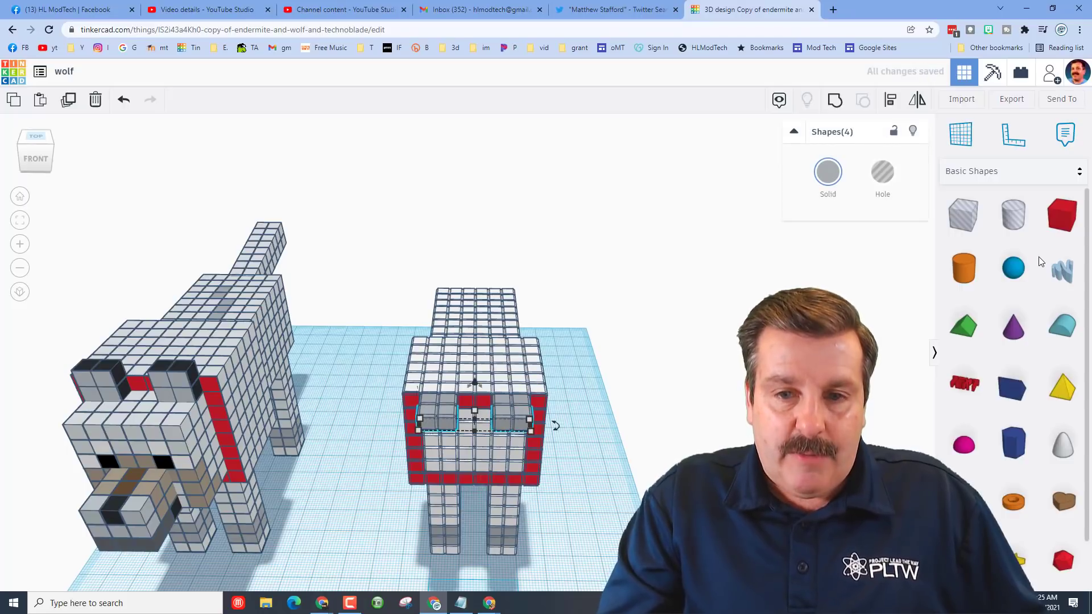
{"action": "key", "text": "Up"}
{"action": "key", "text": "Up"}
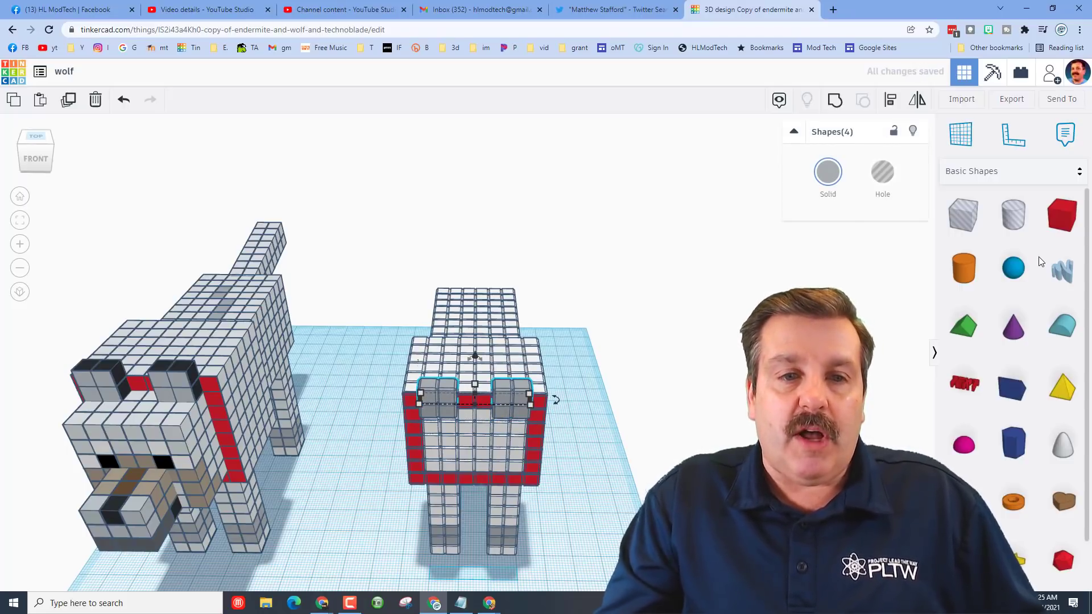
Step: Duplicate the ring of white front-face blocks just inside the red collar forward repeatedly to build the hollow sides of the head
{"action": "right_click_drag", "start_coordinate": [144, 381], "coordinate": [172, 334]}
{"action": "right_click_drag", "start_coordinate": [577, 419], "coordinate": [581, 486]}
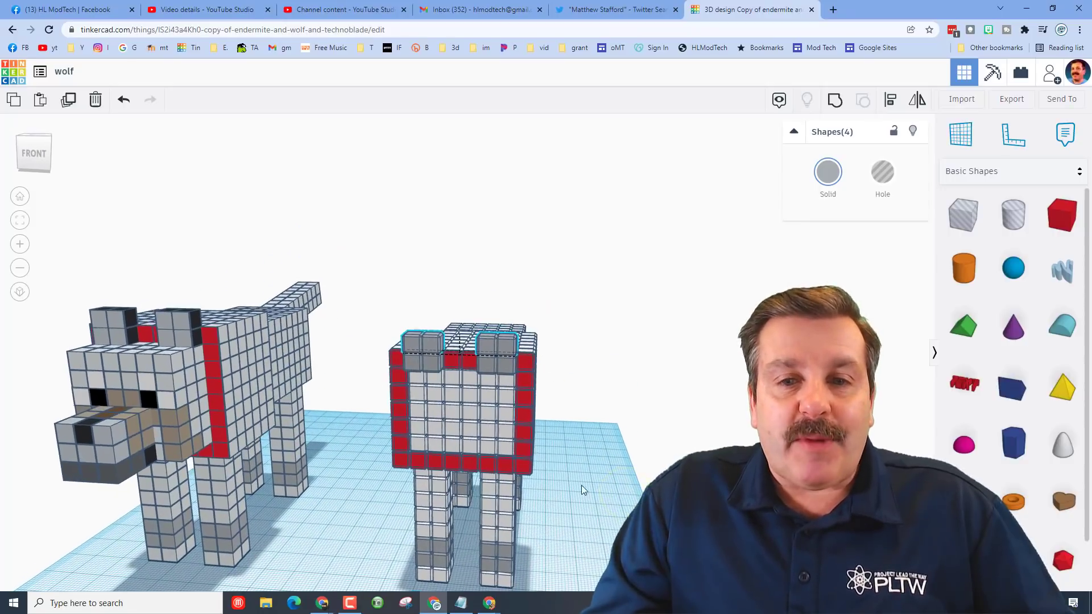
{"action": "left_click", "coordinate": [416, 381]}
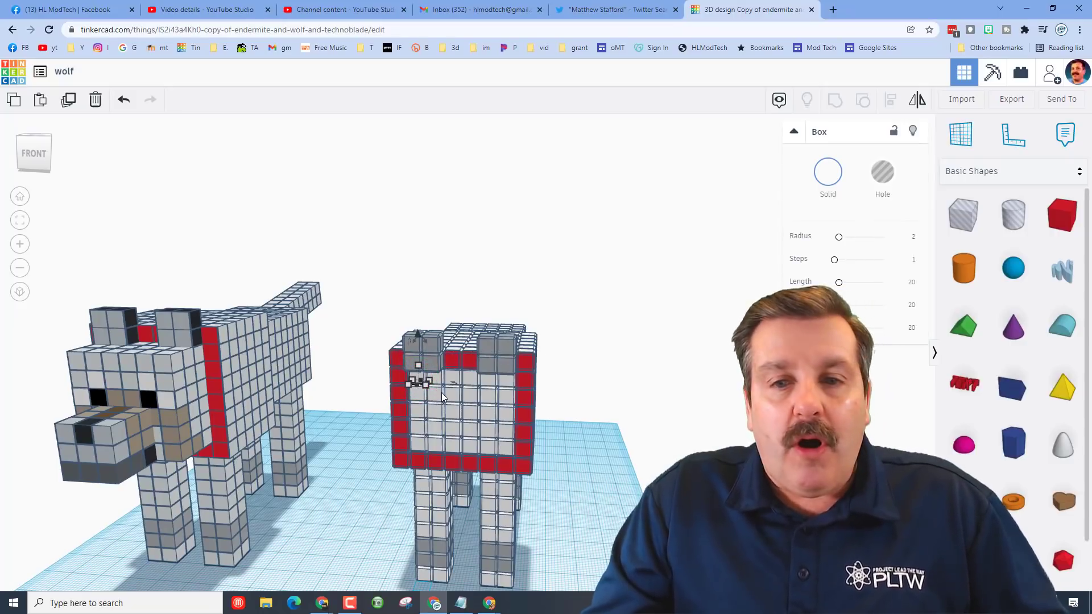
{"action": "left_click", "coordinate": [449, 379], "text": "shift"}
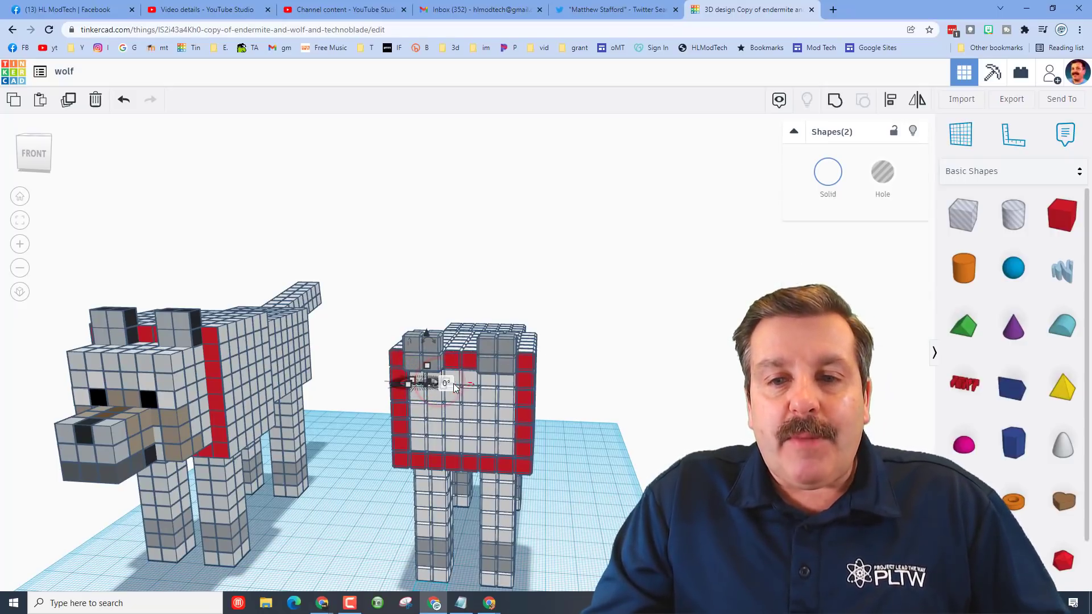
{"action": "left_click", "coordinate": [457, 377], "text": "shift"}
{"action": "left_click", "coordinate": [471, 381], "text": "shift"}
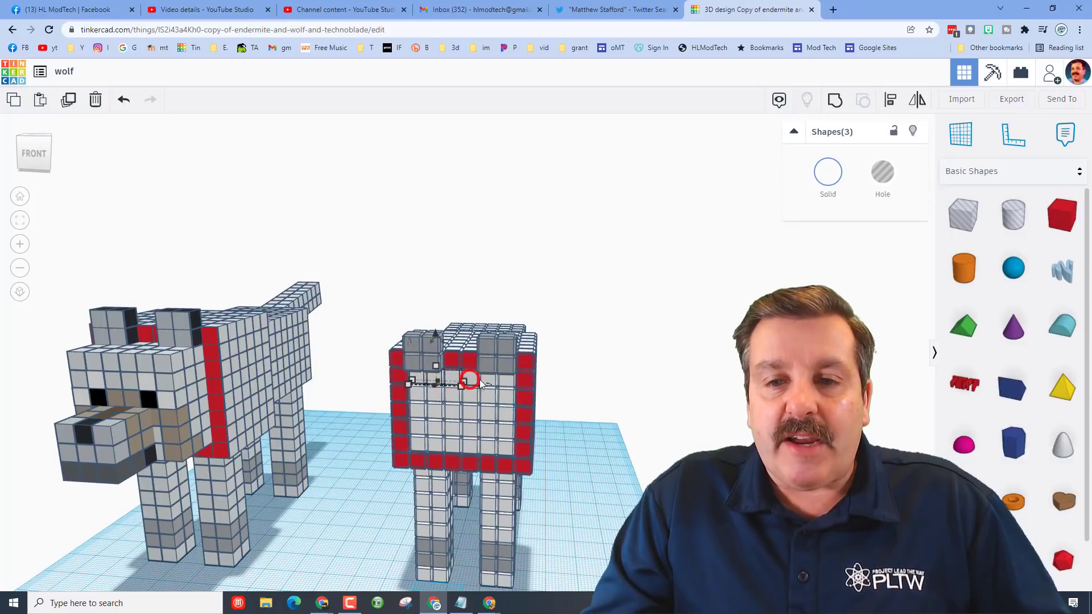
{"action": "left_click", "coordinate": [486, 383], "text": "shift"}
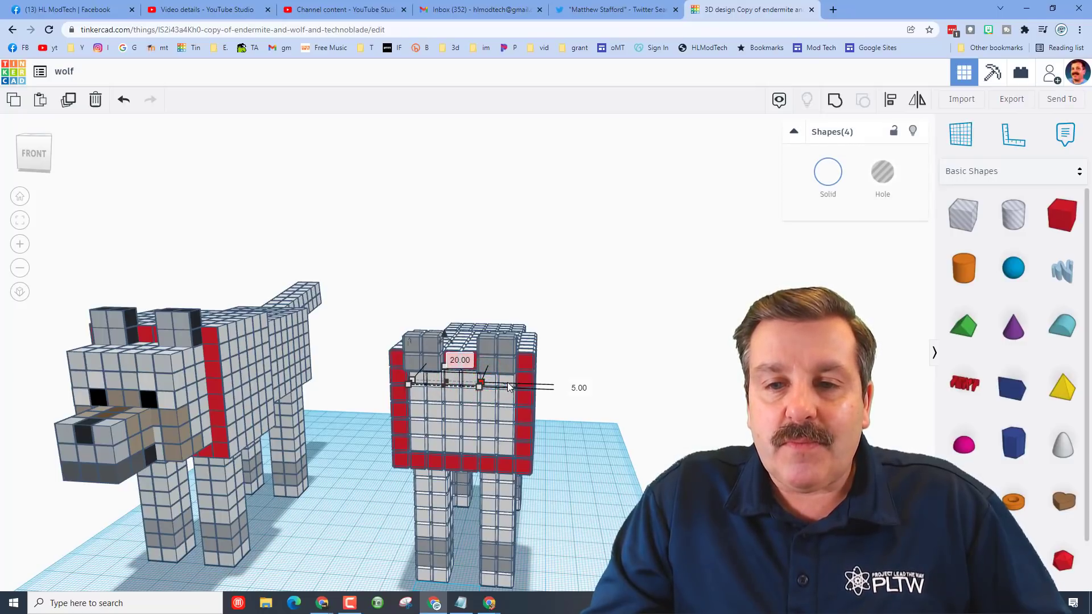
{"action": "left_click", "coordinate": [507, 382], "text": "shift"}
{"action": "left_click", "coordinate": [503, 400], "text": "shift"}
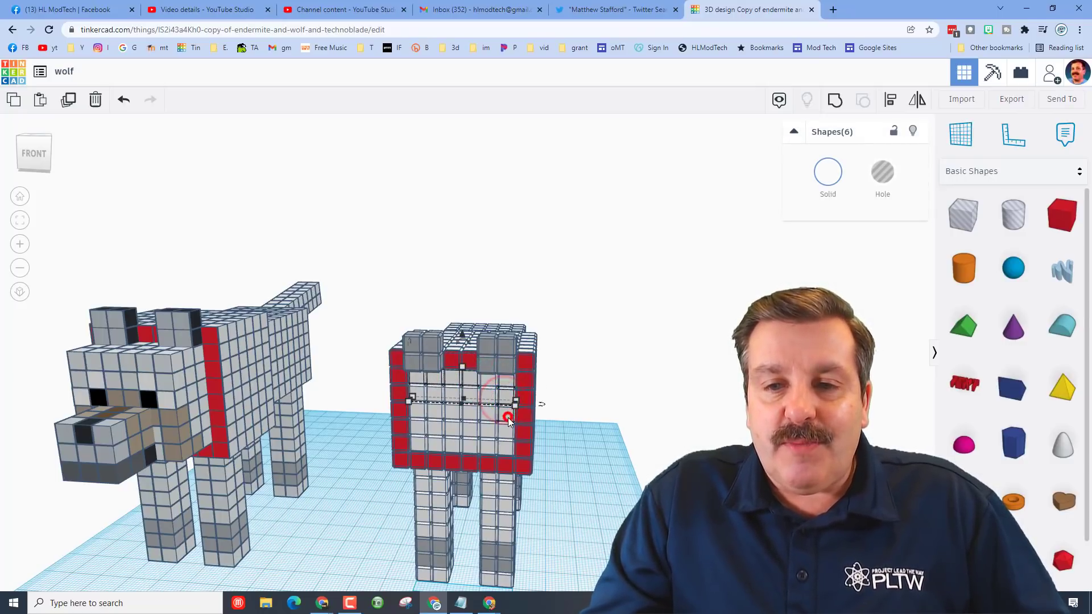
{"action": "left_click", "coordinate": [507, 433], "text": "shift"}
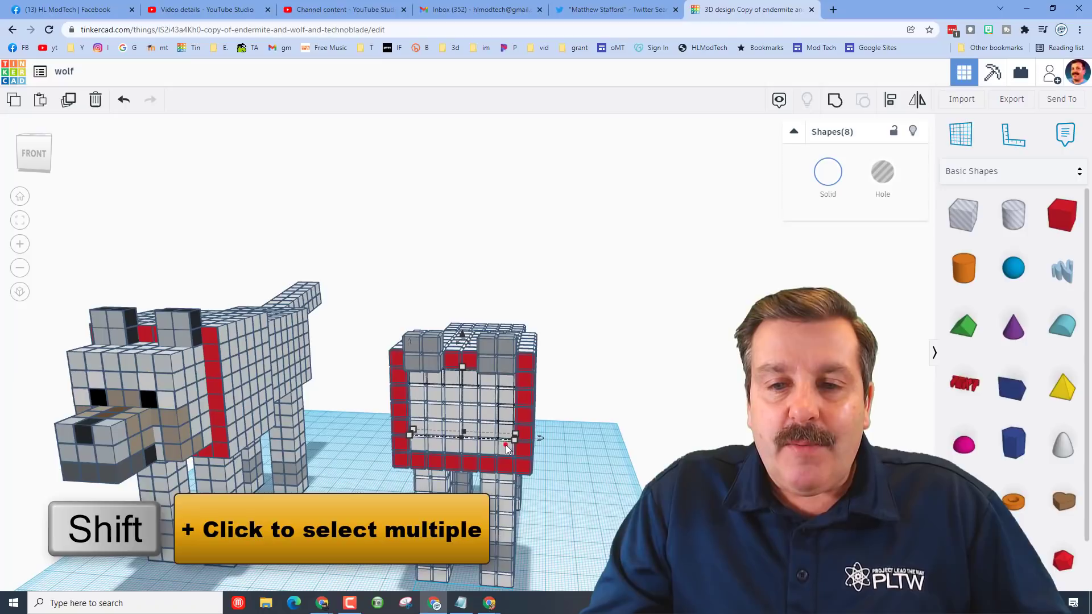
{"action": "left_click", "coordinate": [485, 454], "text": "shift"}
{"action": "left_click", "coordinate": [470, 445], "text": "shift"}
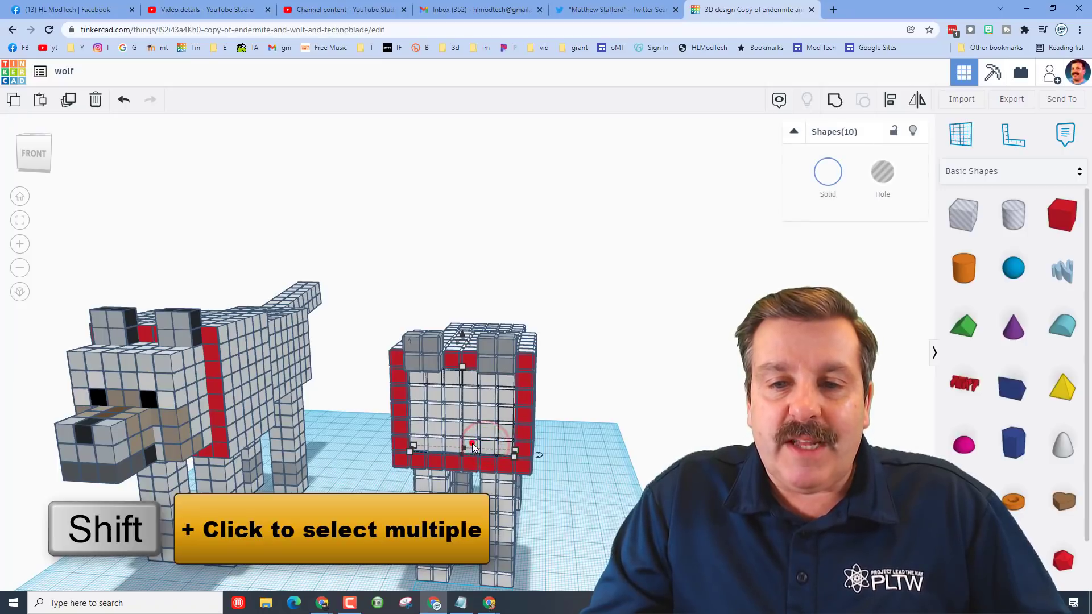
{"action": "left_click", "coordinate": [454, 443], "text": "shift"}
{"action": "left_click", "coordinate": [433, 444], "text": "shift"}
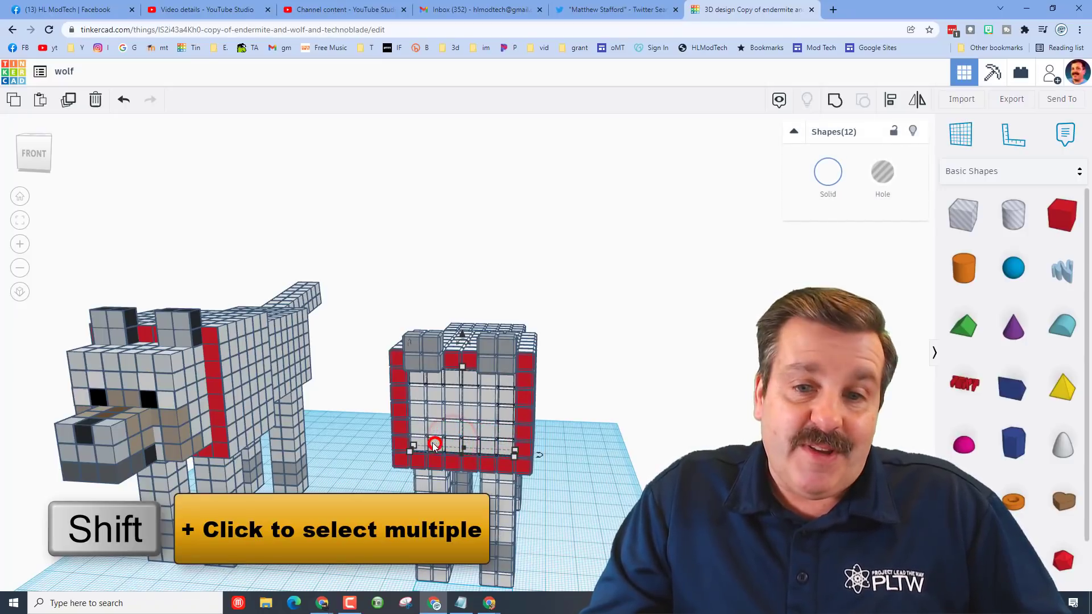
{"action": "left_click", "coordinate": [423, 441], "text": "shift"}
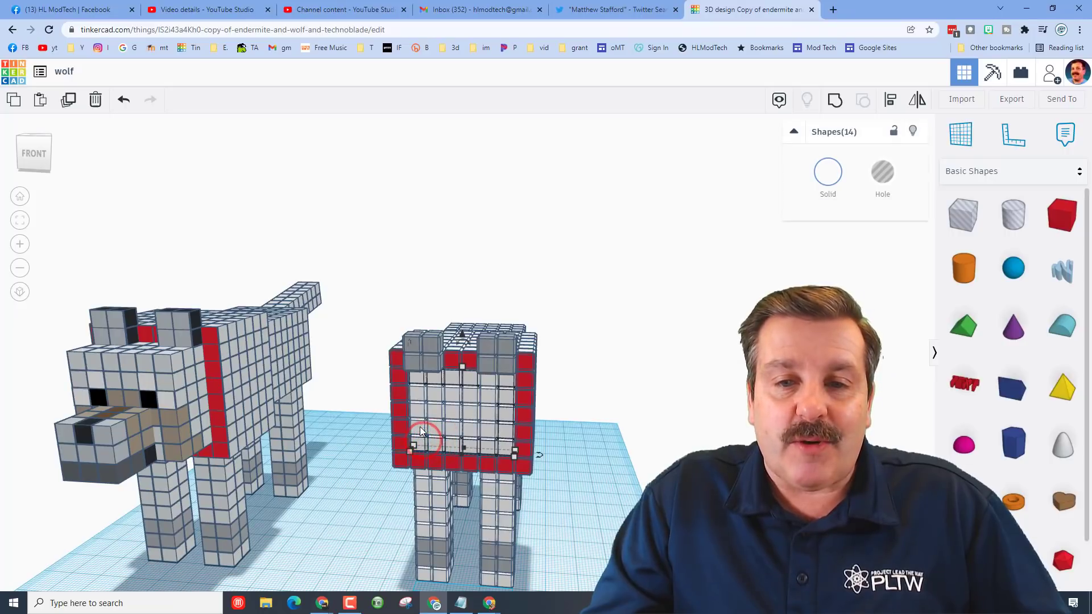
{"action": "left_click", "coordinate": [421, 405]}
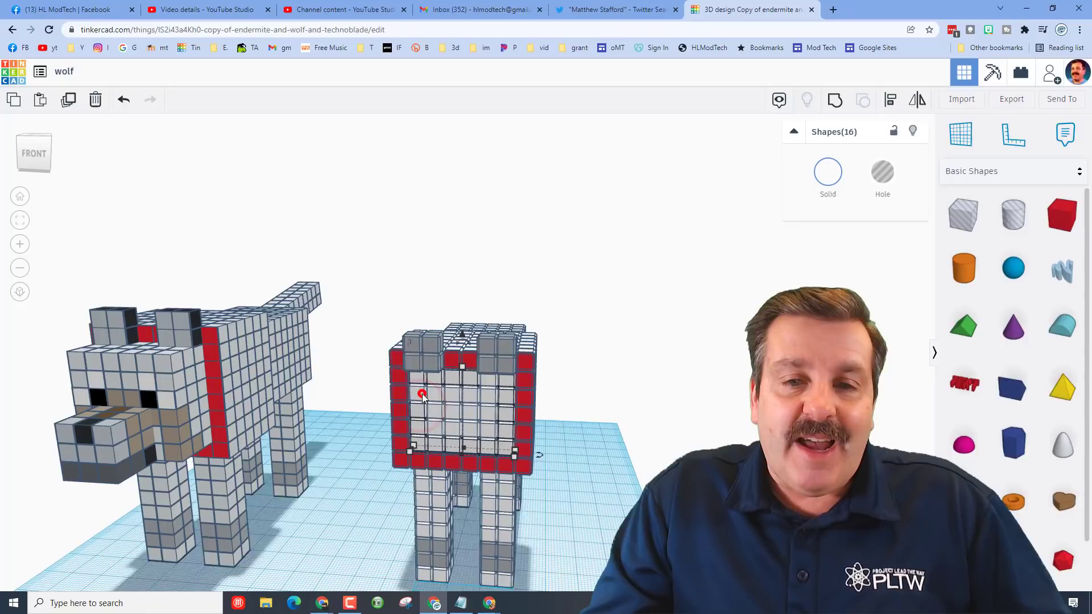
{"action": "key", "text": "ctrl+d"}
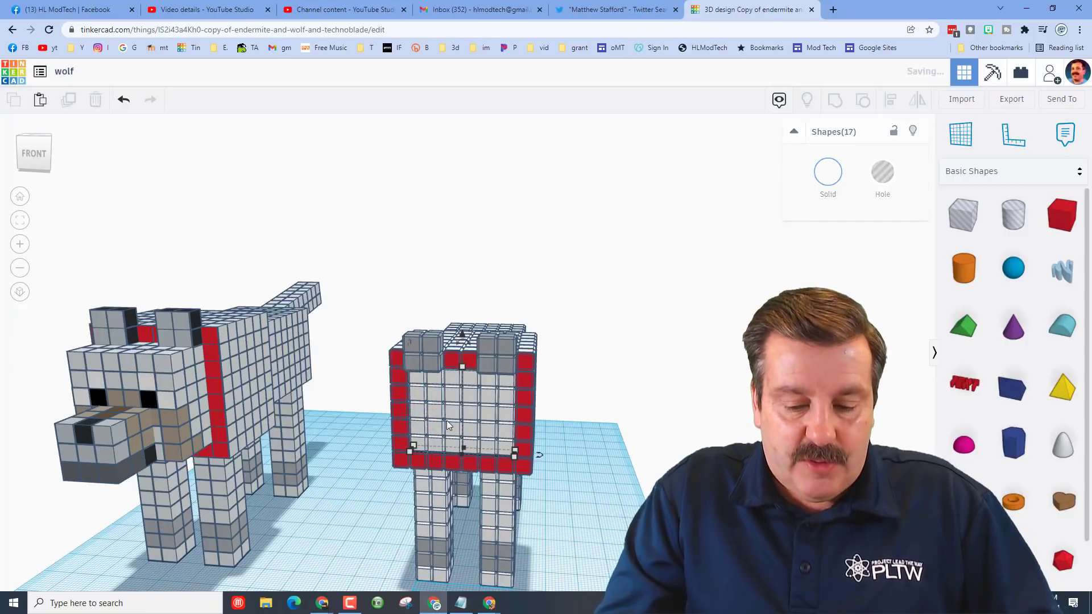
{"action": "key", "text": "Down"}
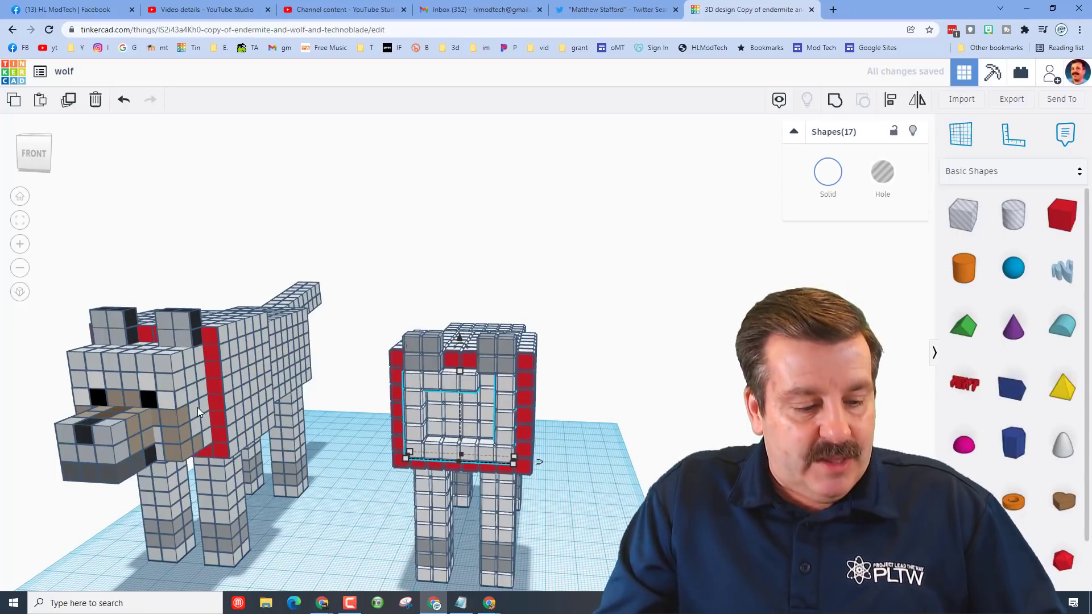
{"action": "key", "text": "Down"}
{"action": "key", "text": "Down"}
{"action": "key", "text": "Down"}
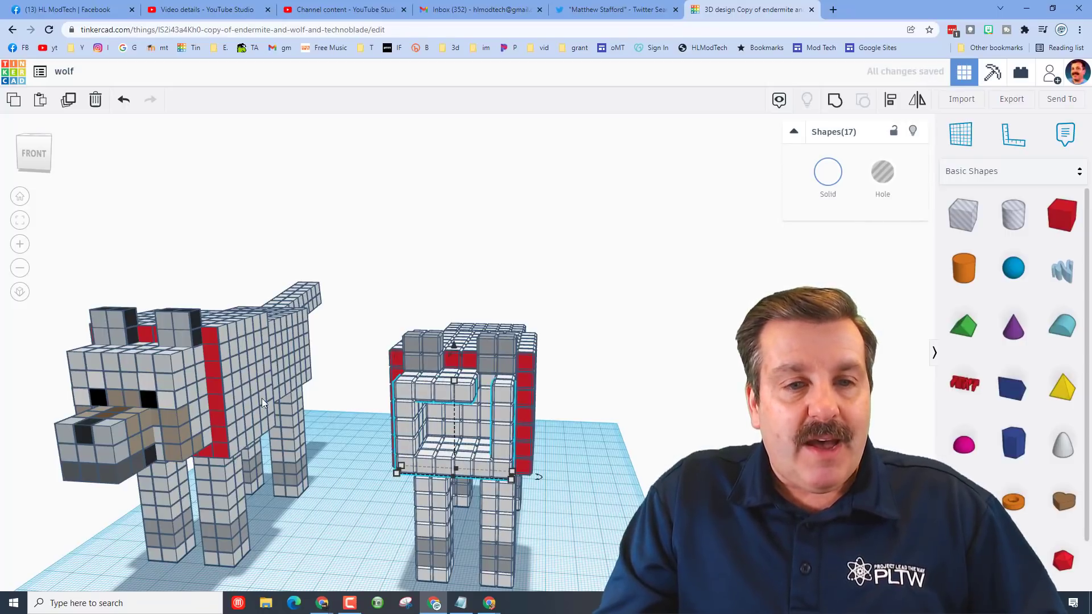
Step: Duplicate the skipped top-row block beside the head's right column forward repeatedly to fill the gap in the head's top
{"action": "left_click", "coordinate": [488, 382]}
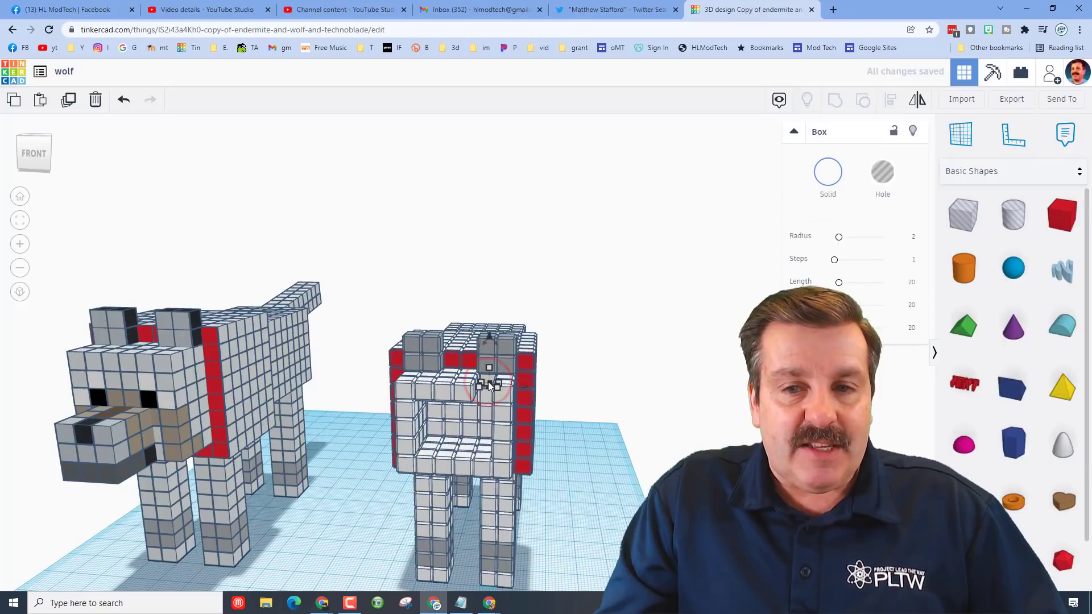
{"action": "key", "text": "Down"}
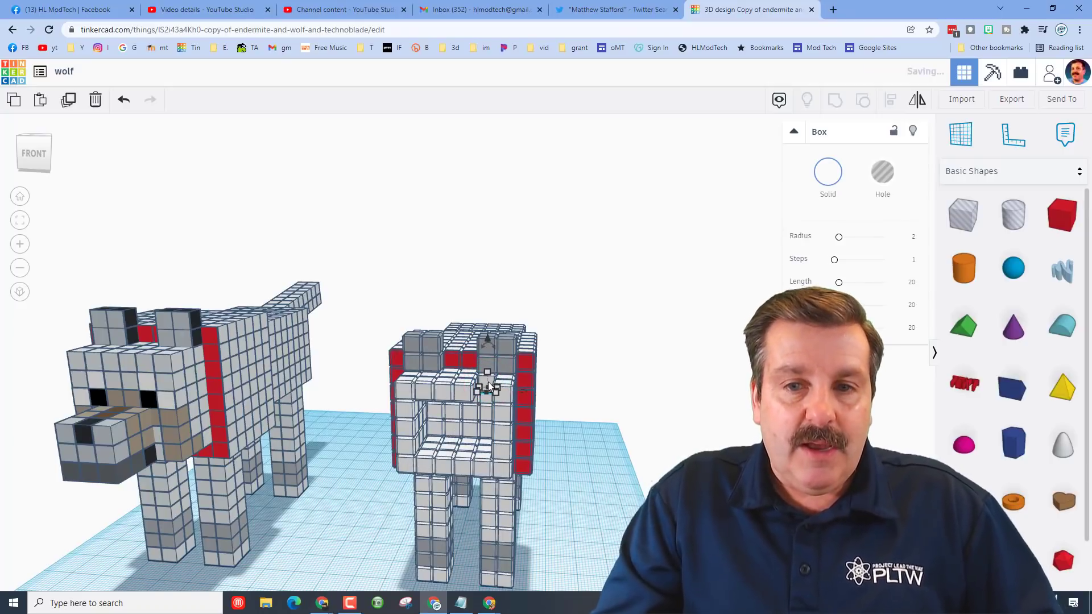
{"action": "key", "text": "Down"}
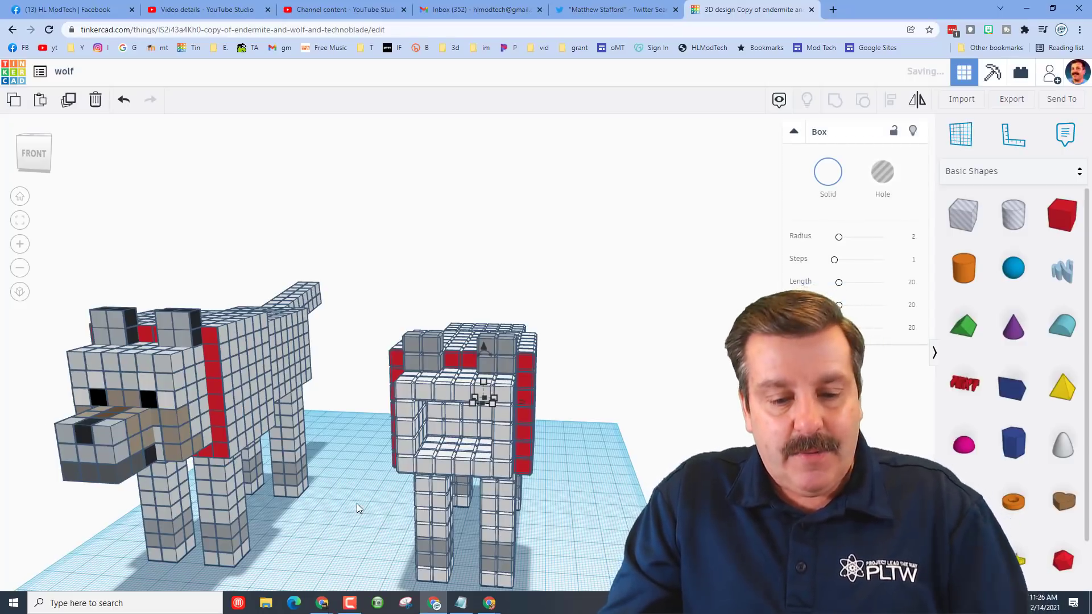
Step: Duplicate the three middle blocks of the head's side column sideways repeatedly to close the opening in the head's front face
{"action": "right_click_drag", "start_coordinate": [357, 503], "coordinate": [341, 429]}
{"action": "left_click", "coordinate": [399, 384]}
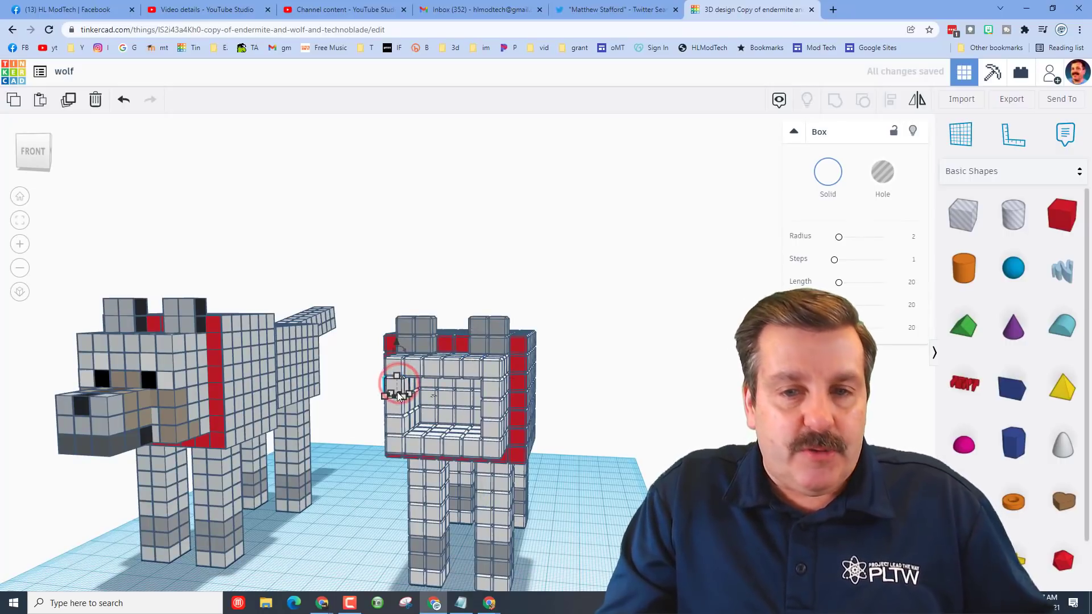
{"action": "left_click", "coordinate": [396, 405], "text": "shift"}
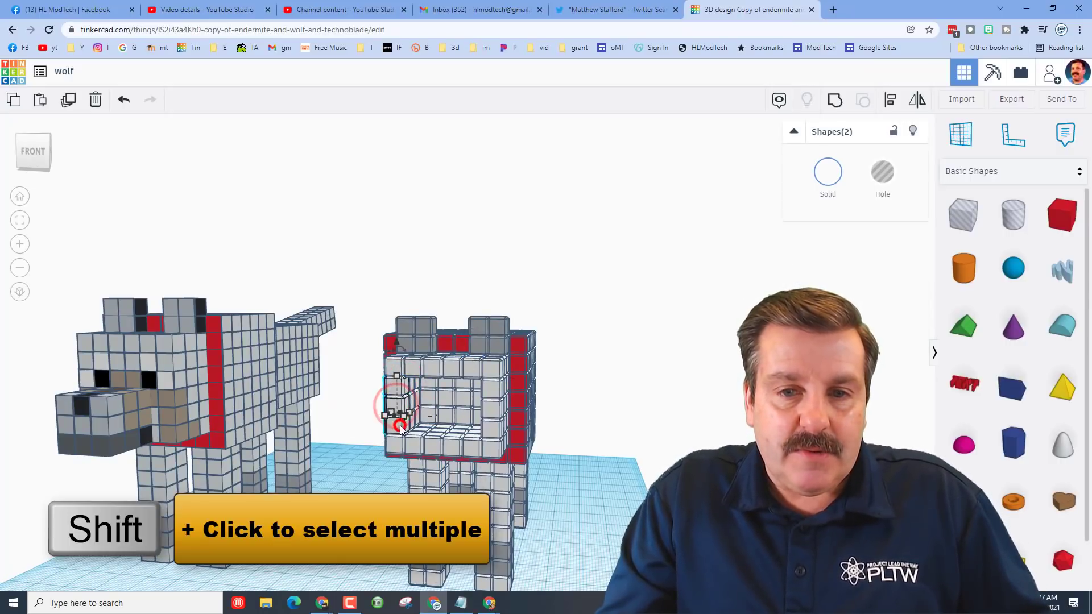
{"action": "left_click", "coordinate": [400, 425], "text": "shift"}
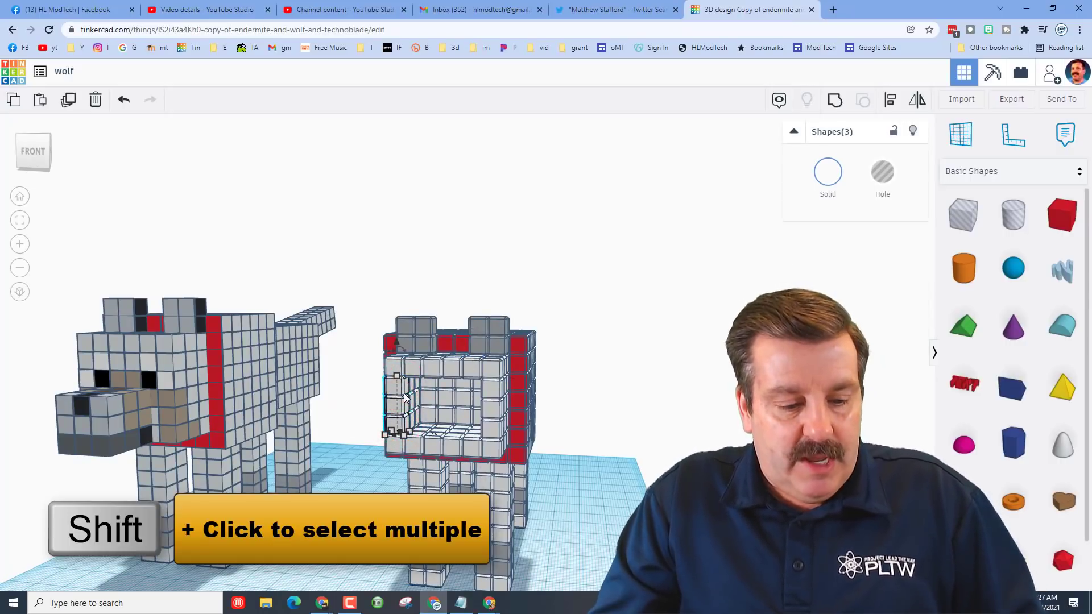
{"action": "key", "text": "Right"}
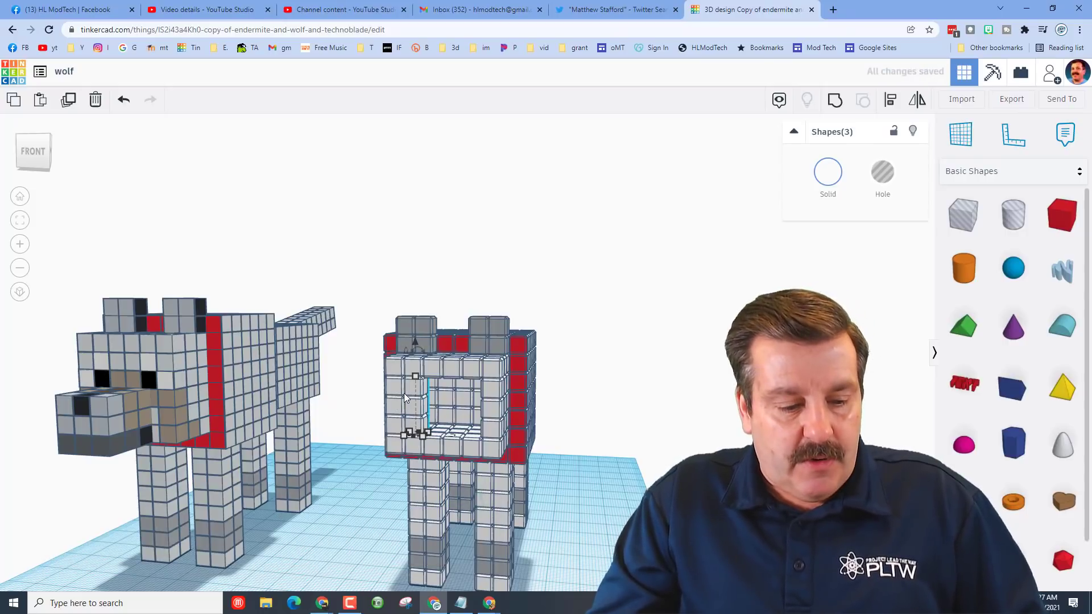
{"action": "key", "text": "Right"}
{"action": "key", "text": "Right"}
{"action": "key", "text": "Right"}
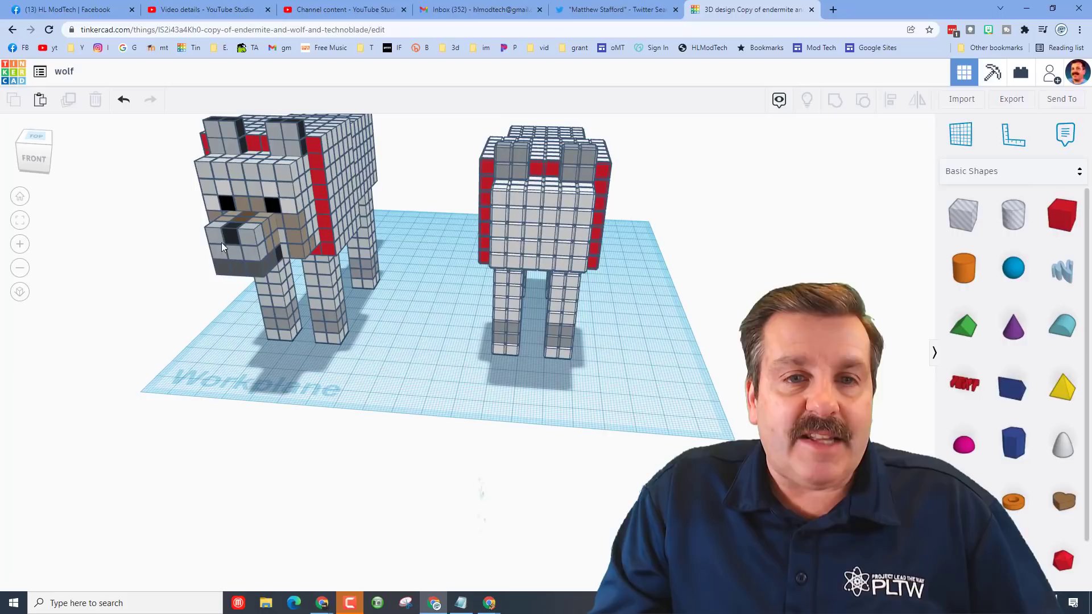
Step: Copy a white head block onto the workplane in front of the wolf and duplicate it into a row of three for the snout
{"action": "left_click", "coordinate": [524, 265]}
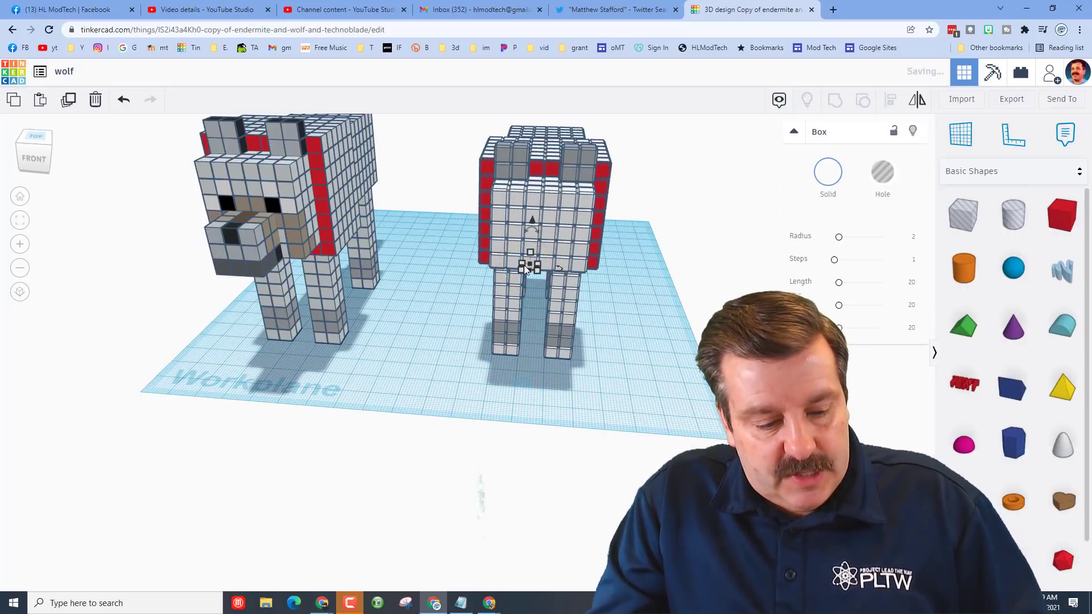
{"action": "left_click_drag", "start_coordinate": [524, 265], "coordinate": [517, 380]}
{"action": "right_click_drag", "start_coordinate": [565, 420], "coordinate": [543, 429]}
{"action": "left_click", "coordinate": [541, 429]}
{"action": "left_click", "coordinate": [531, 405]}
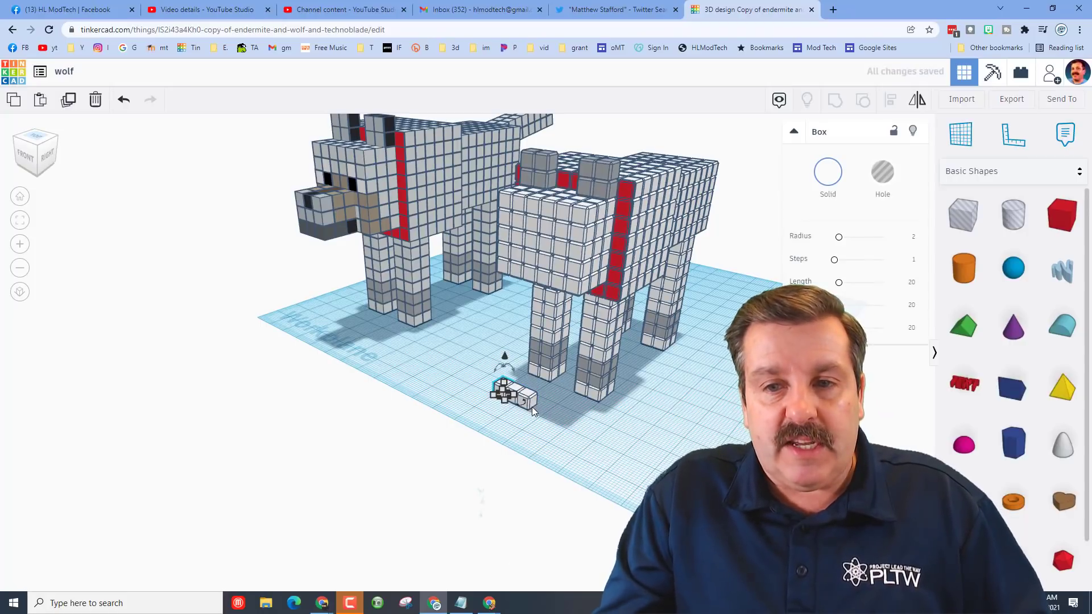
Step: Duplicate the row of three snout blocks forward twice to form a three-by-three layer on the workplane
{"action": "left_click", "coordinate": [608, 470]}
{"action": "left_click_drag", "start_coordinate": [480, 375], "coordinate": [521, 411]}
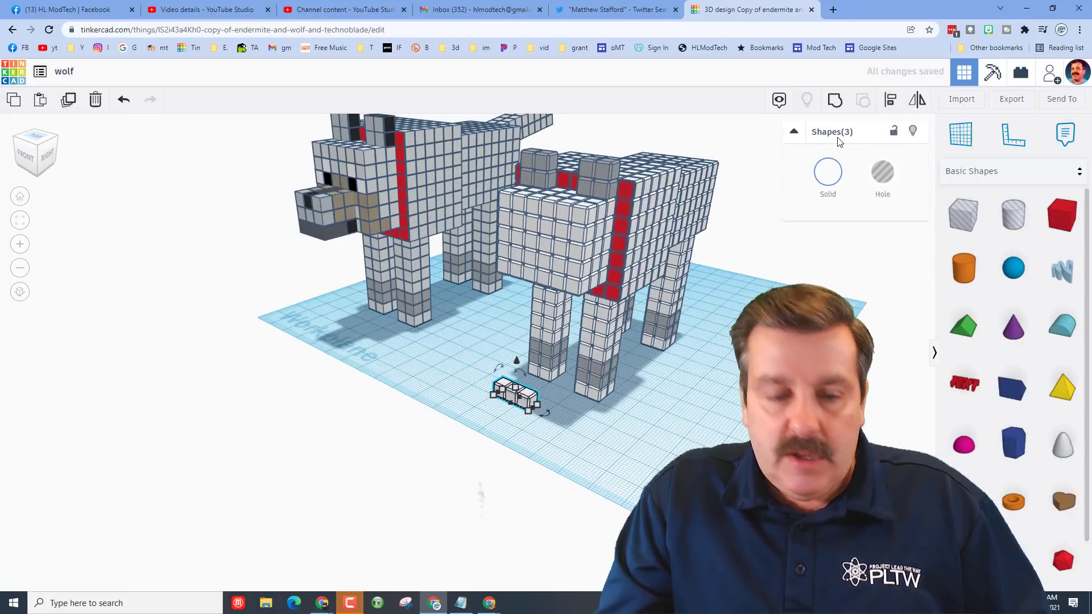
{"action": "key", "text": "ctrl+d"}
{"action": "key", "text": "Down"}
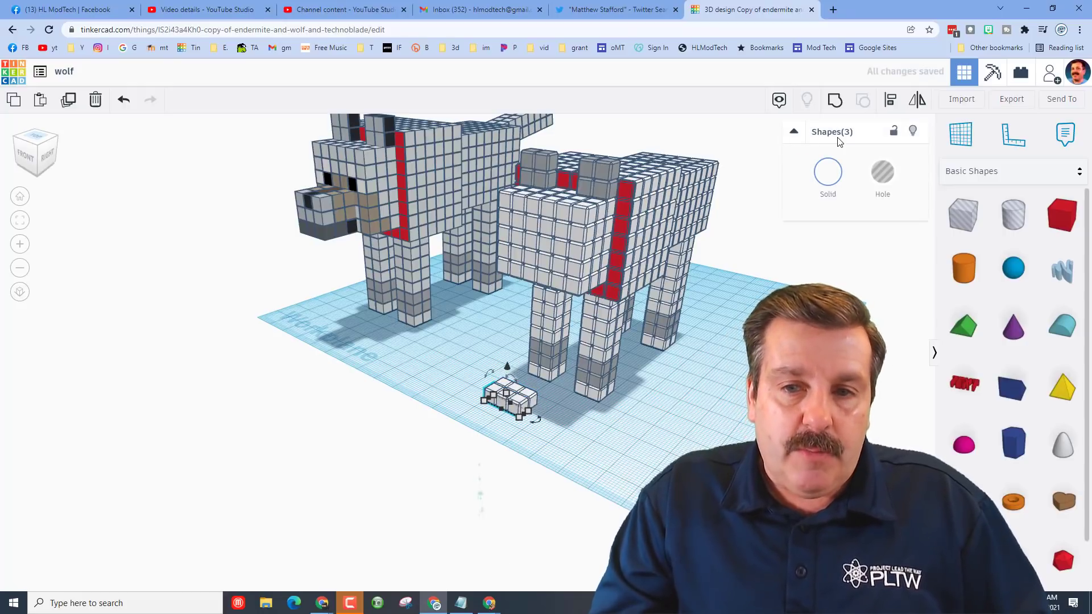
{"action": "key", "text": "ctrl+x"}
{"action": "key", "text": "ctrl+v"}
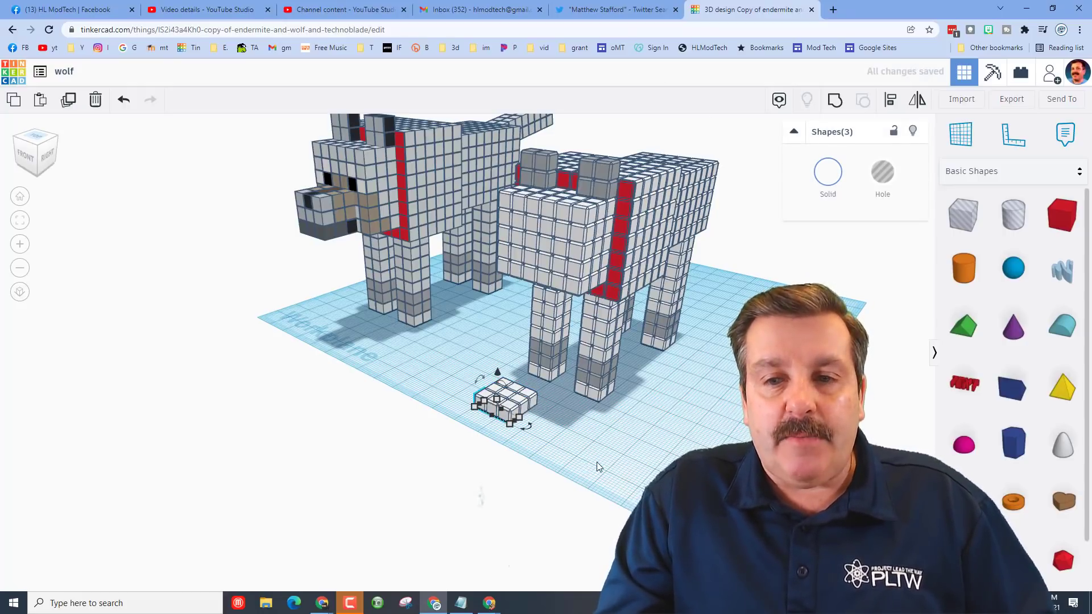
Step: Duplicate the nine-block snout layer upward twice to form a three-by-three-by-three cube
{"action": "right_click_drag", "start_coordinate": [596, 462], "coordinate": [455, 398]}
{"action": "left_click_drag", "start_coordinate": [448, 384], "coordinate": [503, 435]}
{"action": "key", "text": "ctrl+Up"}
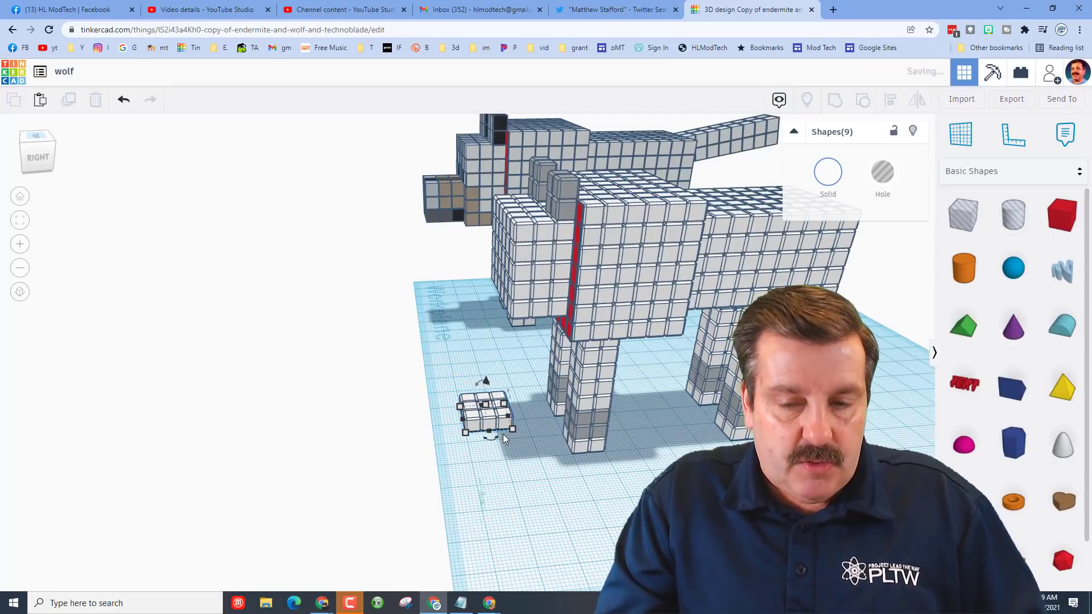
{"action": "key", "text": "ctrl+Up"}
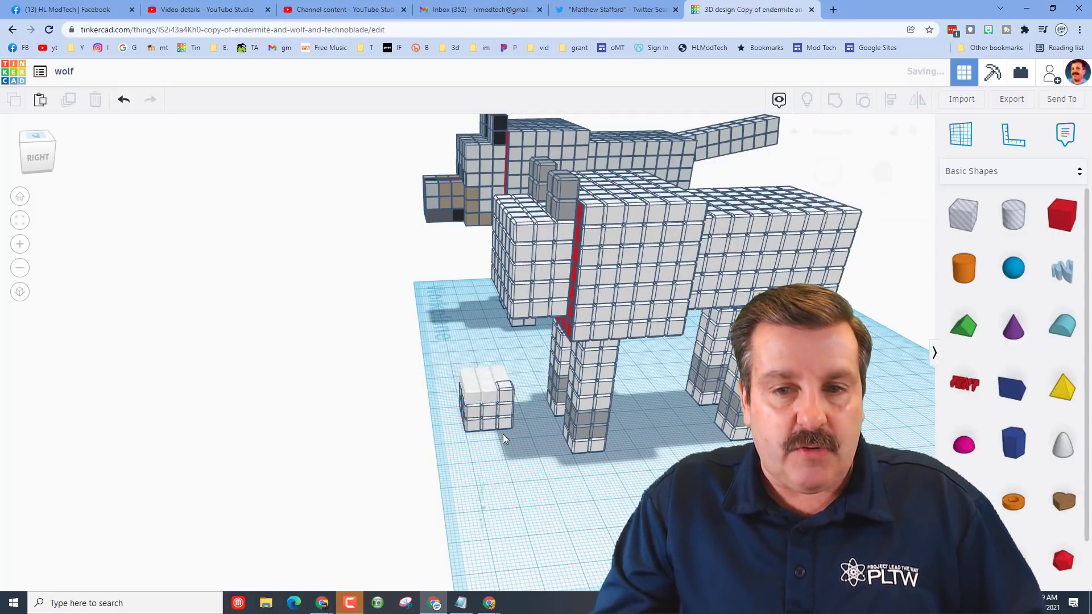
{"action": "left_click", "coordinate": [500, 459]}
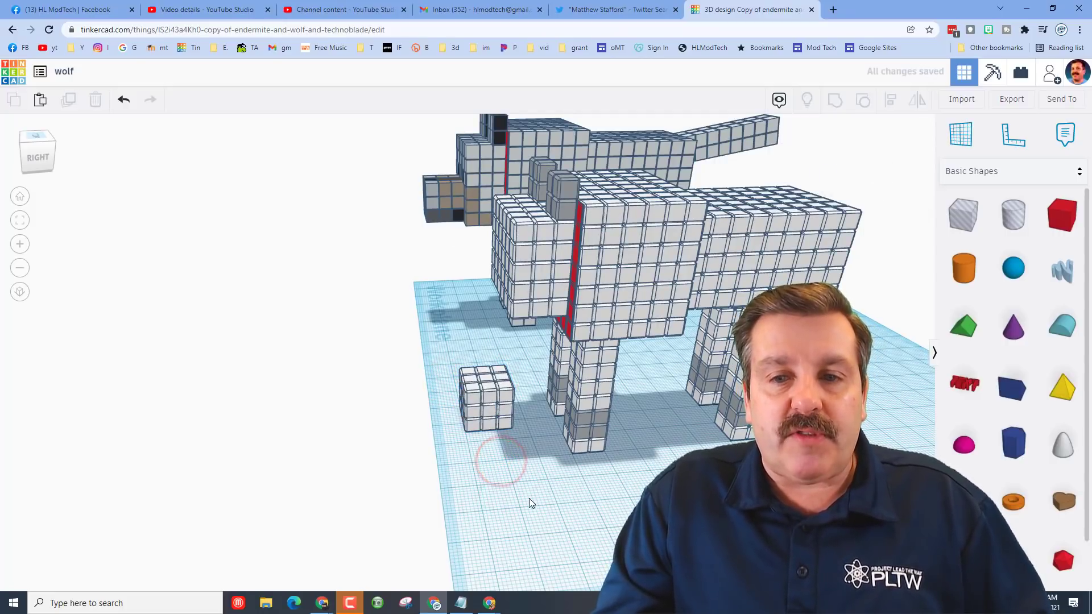
Step: Color the six blocks in the two front rows of the snout's bottom layer dark gray
{"action": "right_click_drag", "start_coordinate": [522, 489], "coordinate": [458, 407]}
{"action": "left_click_drag", "start_coordinate": [471, 405], "coordinate": [478, 416]}
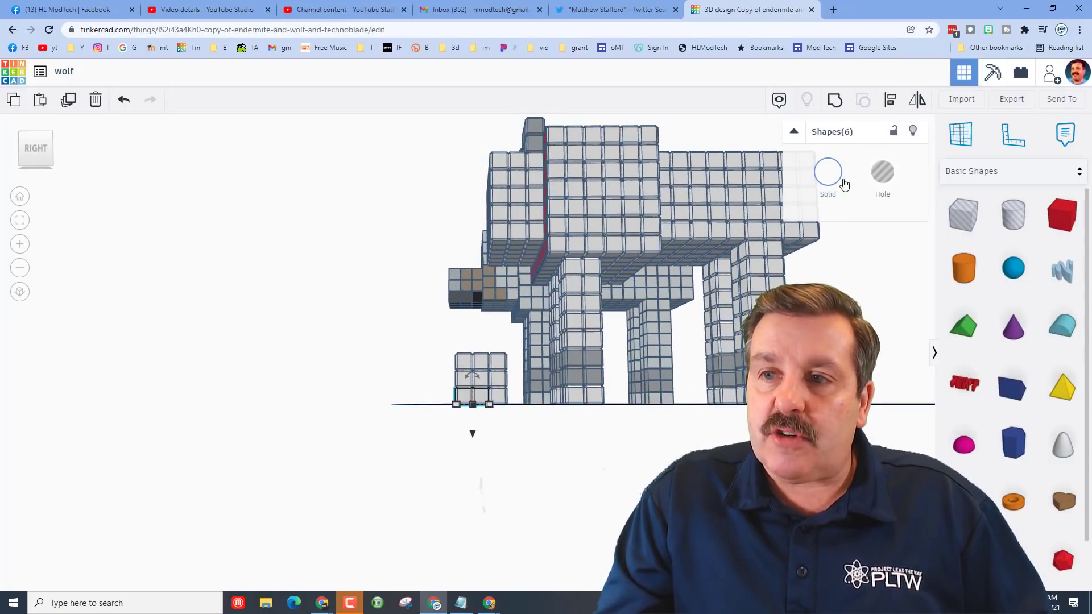
{"action": "left_click", "coordinate": [838, 182]}
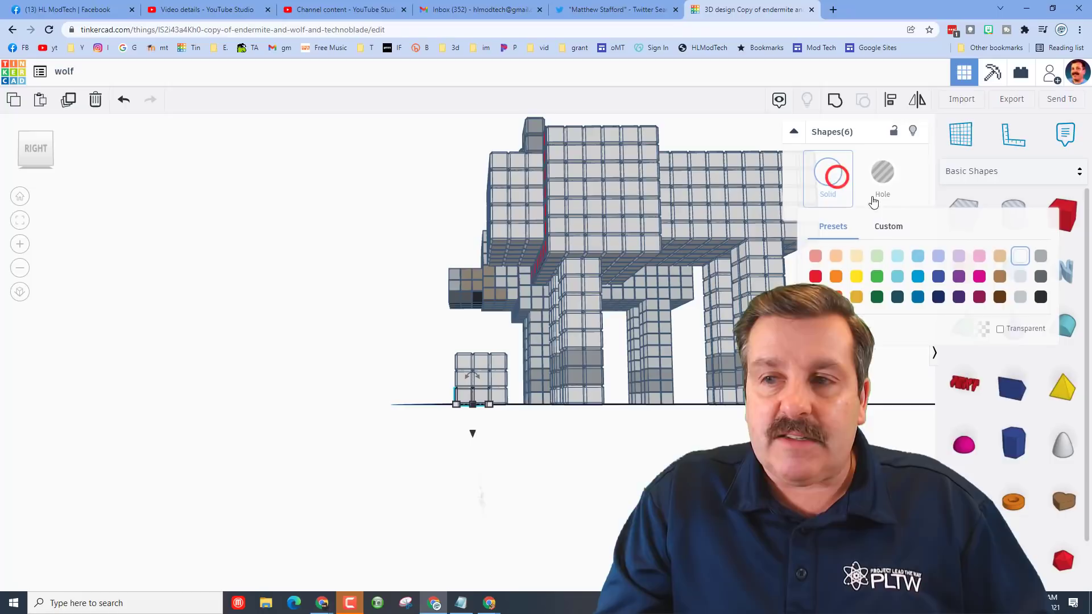
{"action": "left_click", "coordinate": [1040, 276]}
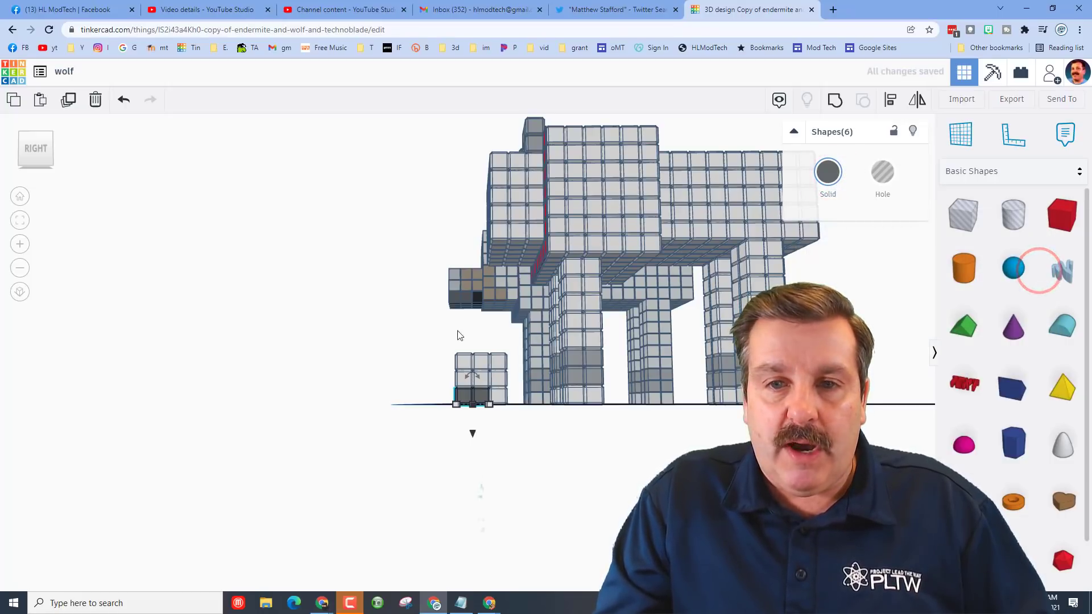
{"action": "right_click_drag", "start_coordinate": [445, 330], "coordinate": [449, 259]}
{"action": "left_click", "coordinate": [483, 343]}
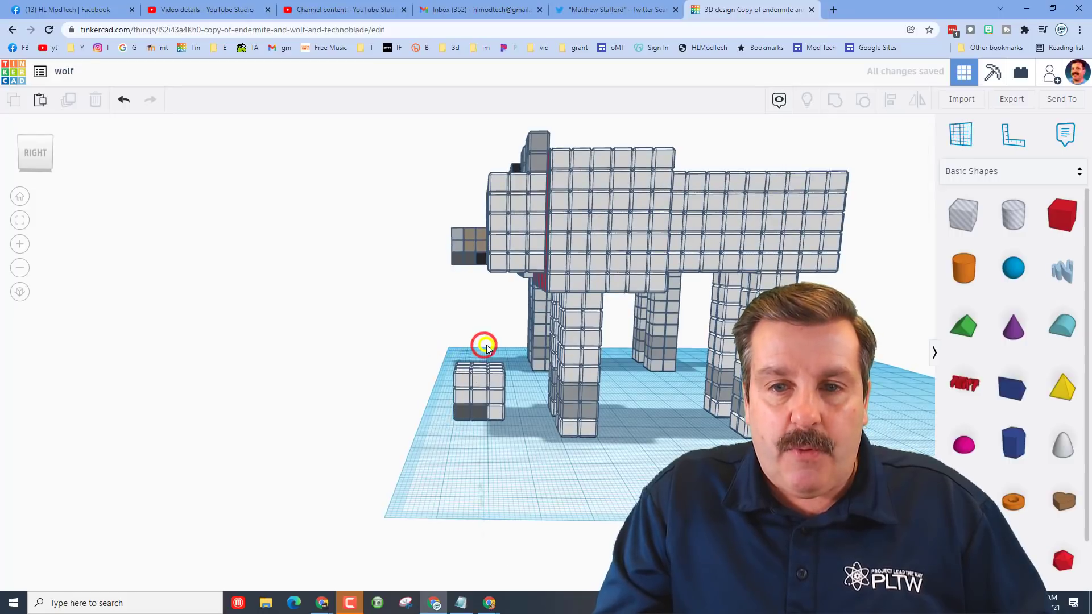
{"action": "mouse_move", "coordinate": [484, 343]}
{"action": "right_mouse_down"}
{"action": "mouse_move", "coordinate": [485, 330]}
{"action": "mouse_move", "coordinate": [484, 362]}
{"action": "right_mouse_up"}
{"action": "left_click", "coordinate": [487, 364]}
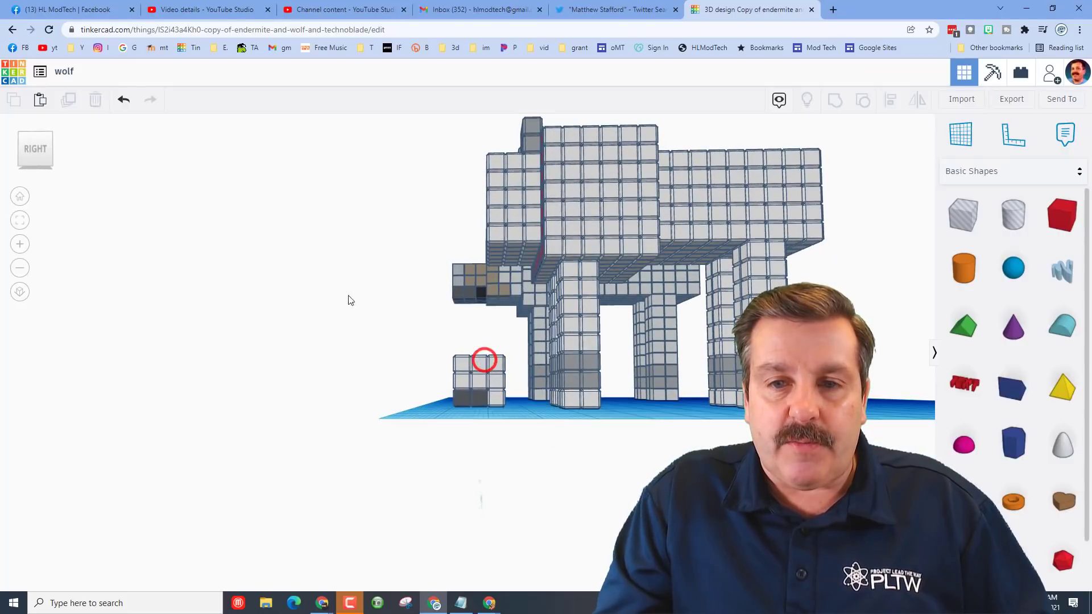
{"action": "left_click", "coordinate": [30, 151]}
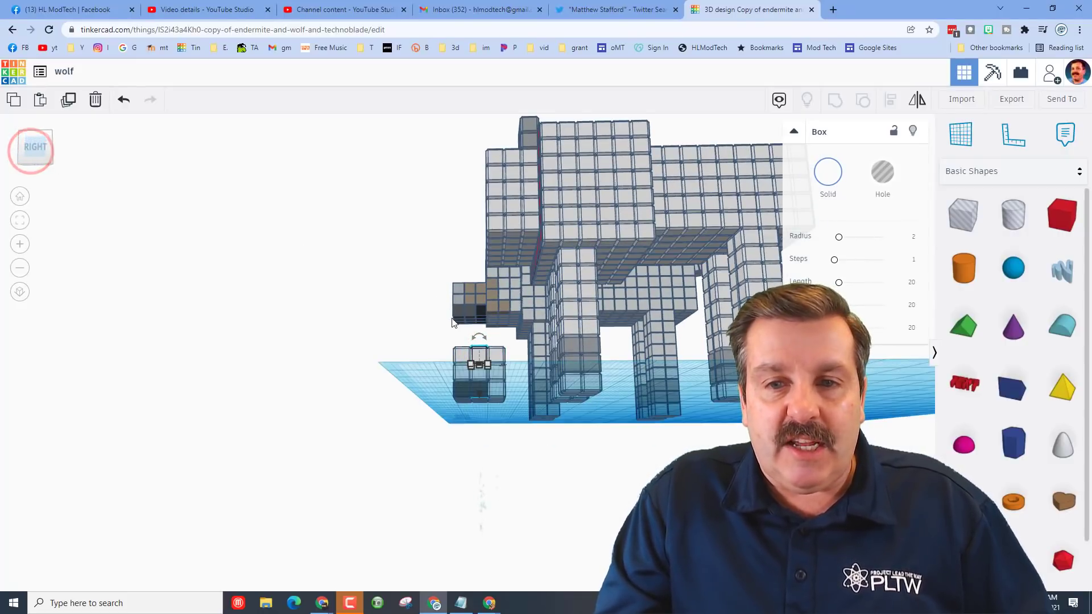
{"action": "left_click", "coordinate": [21, 224]}
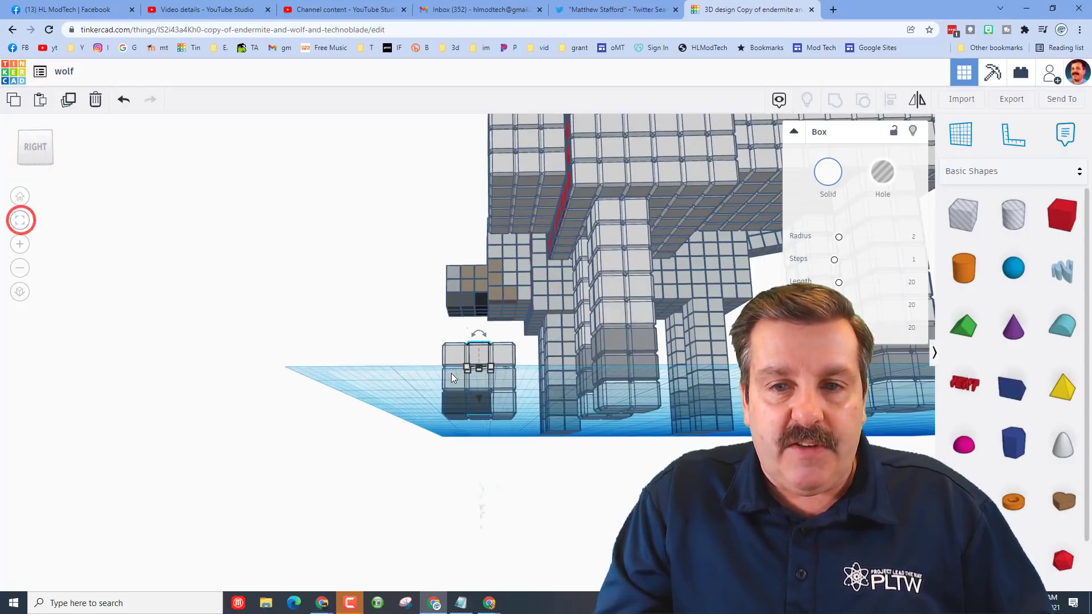
{"action": "scroll", "coordinate": [455, 373], "scroll_direction": "down", "scroll_amount": 3}
{"action": "scroll", "coordinate": [498, 369], "scroll_direction": "down", "scroll_amount": 3}
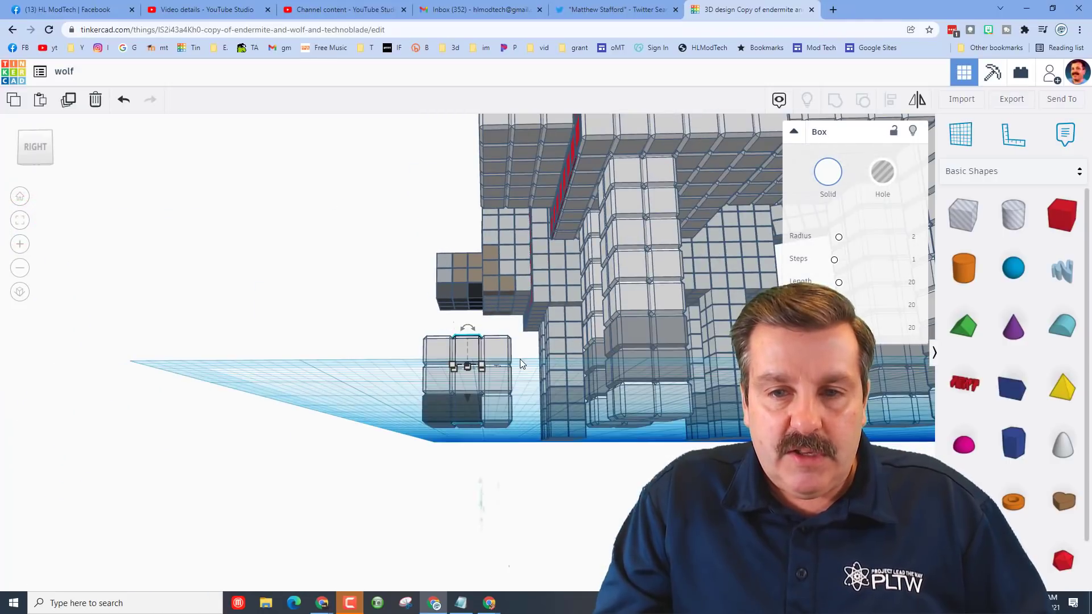
{"action": "right_click_drag", "start_coordinate": [520, 359], "coordinate": [515, 383]}
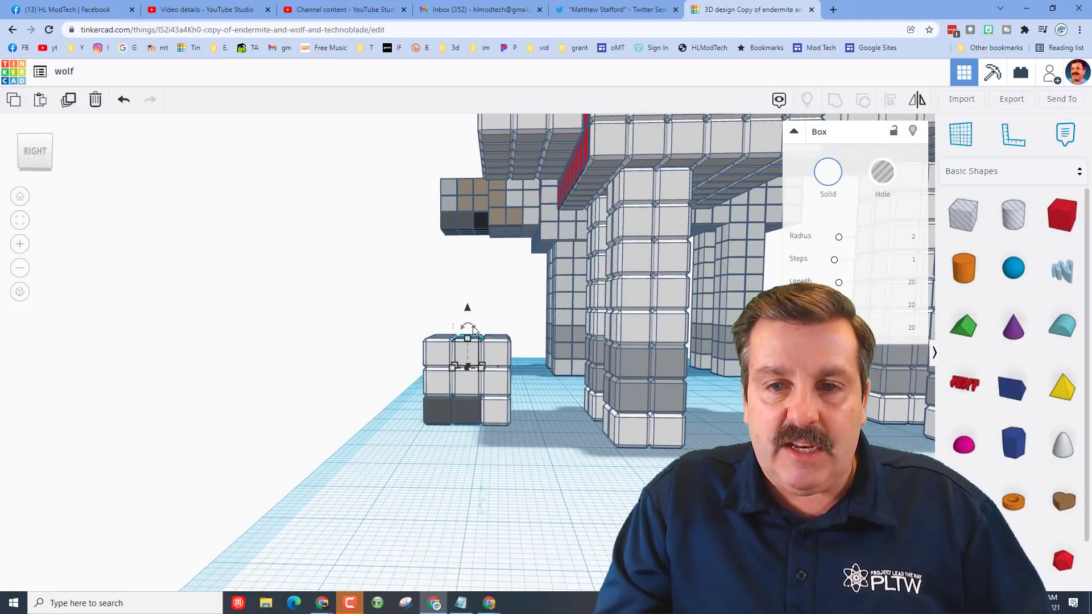
{"action": "left_click_drag", "start_coordinate": [472, 324], "coordinate": [521, 370]}
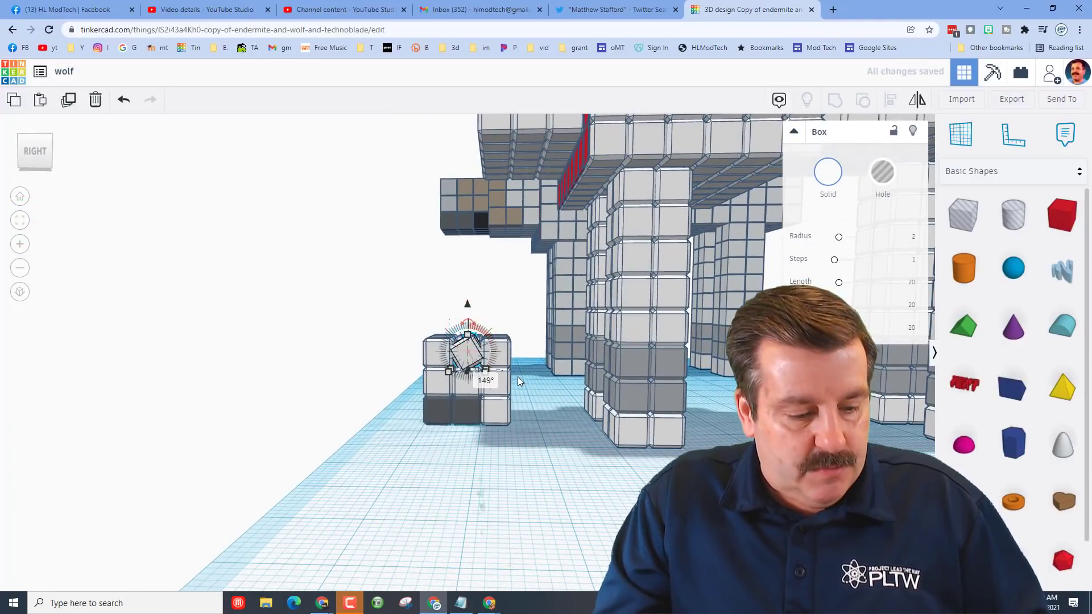
{"action": "key", "text": "ctrl+z"}
{"action": "left_click", "coordinate": [489, 305]}
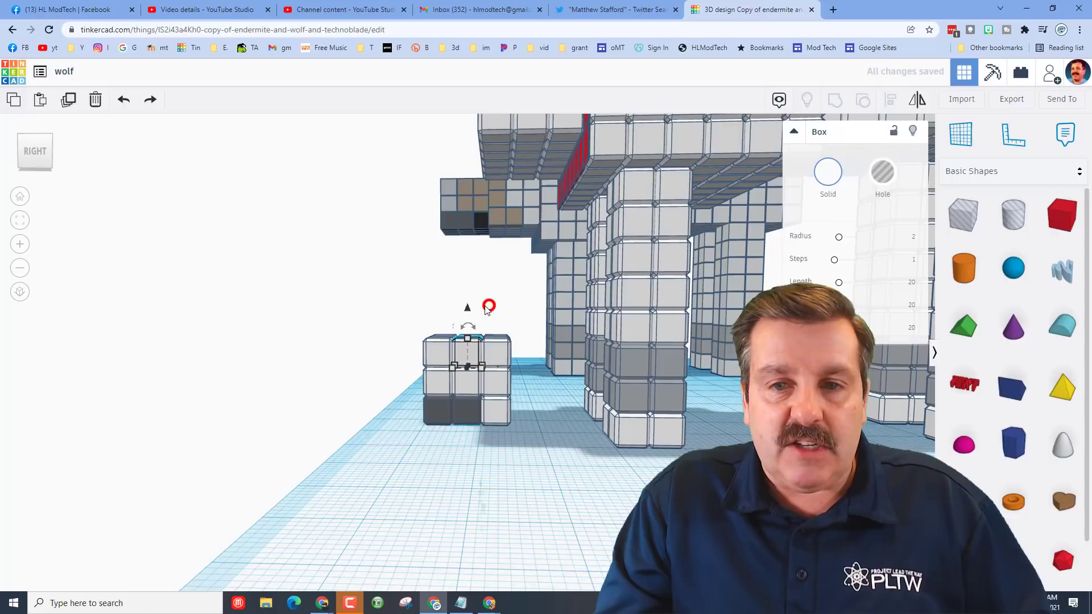
Step: Color the twelve blocks in the two rear rows of the snout's upper two layers brown
{"action": "left_click", "coordinate": [476, 366]}
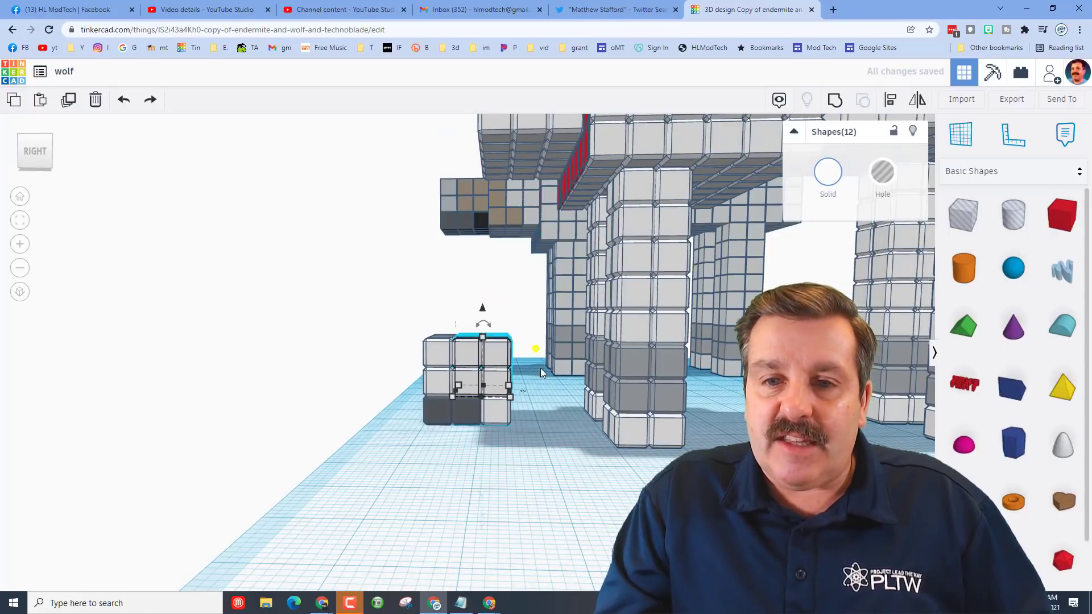
{"action": "right_click_drag", "start_coordinate": [540, 368], "coordinate": [539, 343]}
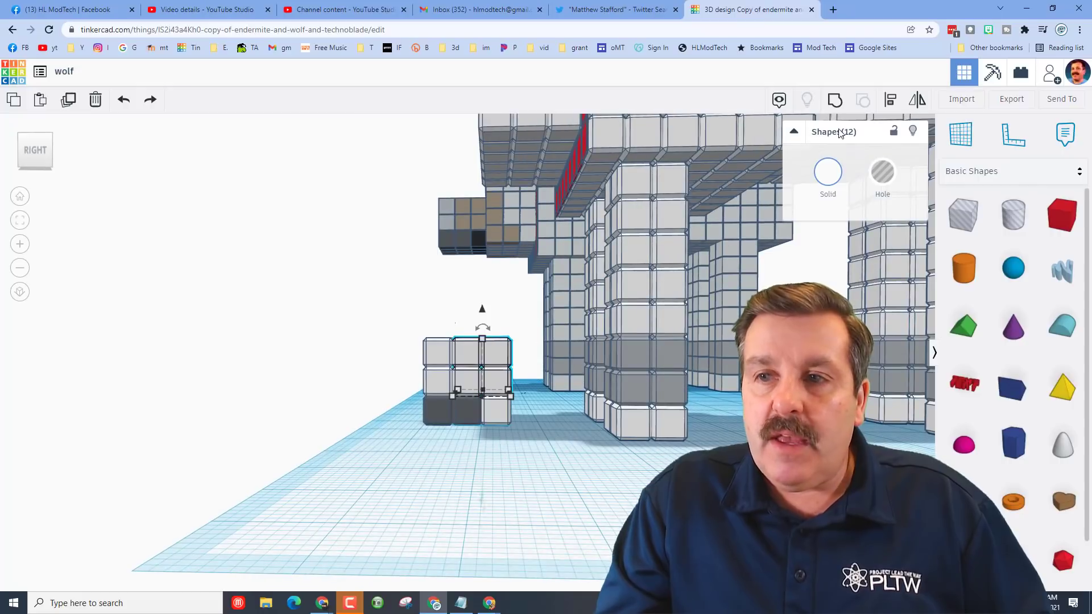
{"action": "left_click", "coordinate": [827, 174]}
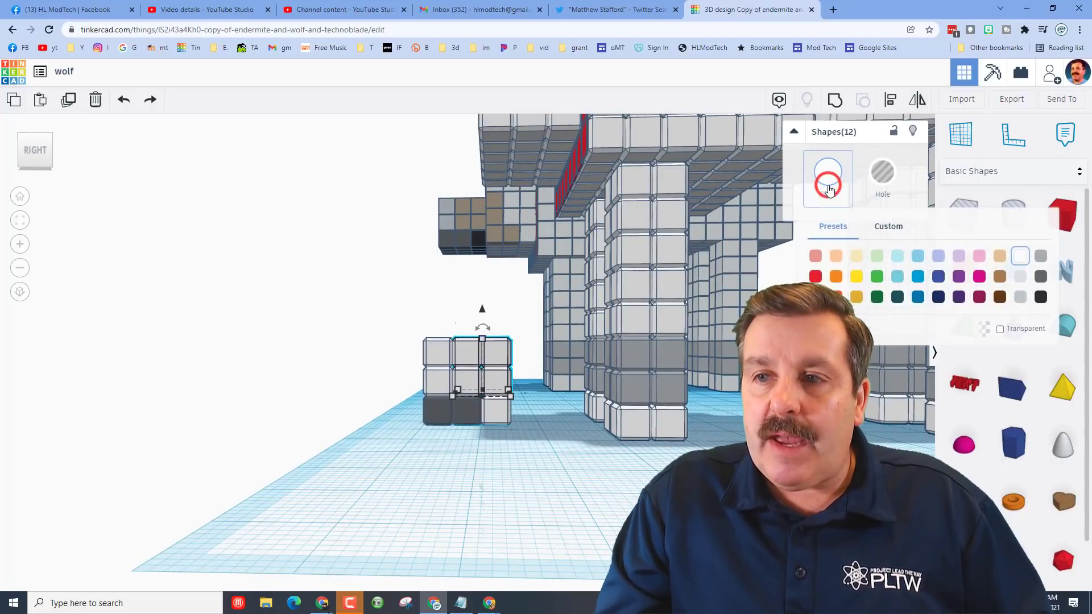
{"action": "left_click", "coordinate": [1000, 276]}
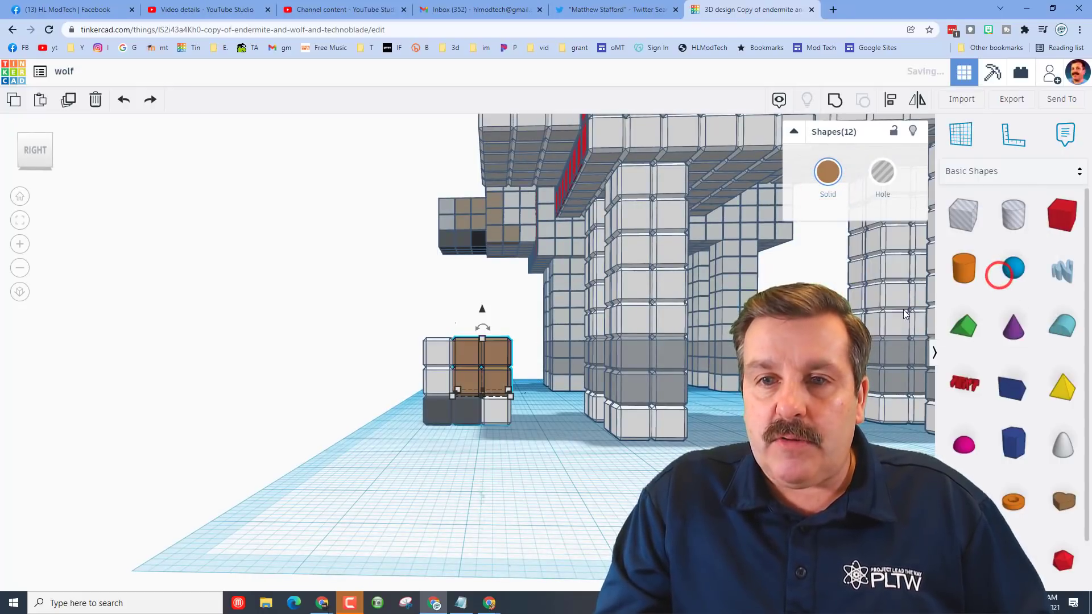
Step: Color the three blocks in the rear row of the snout's bottom layer black
{"action": "left_click", "coordinate": [537, 426]}
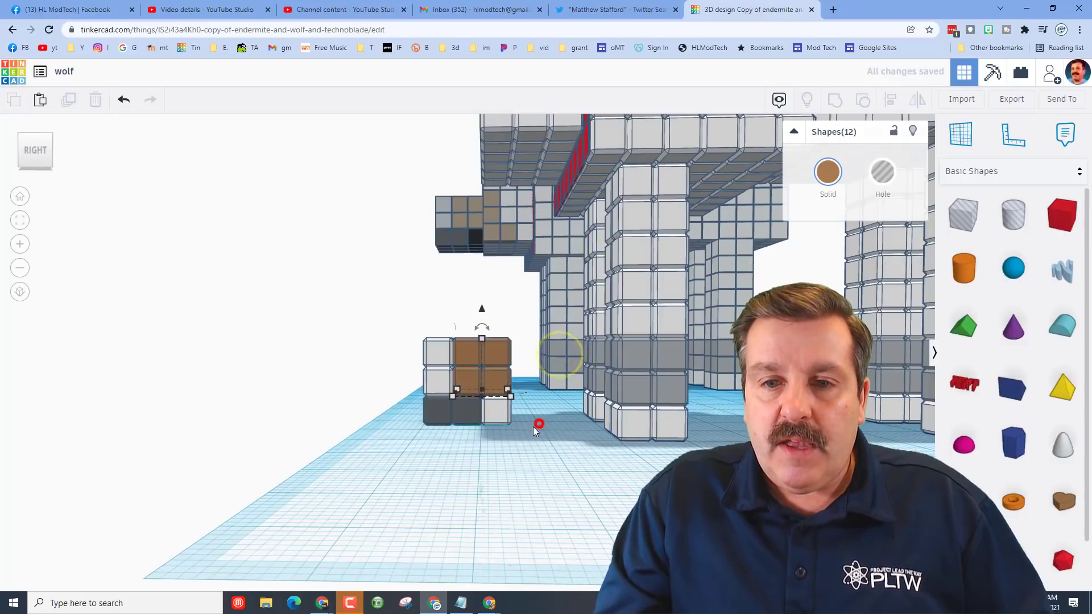
{"action": "left_click_drag", "start_coordinate": [519, 412], "coordinate": [506, 431]}
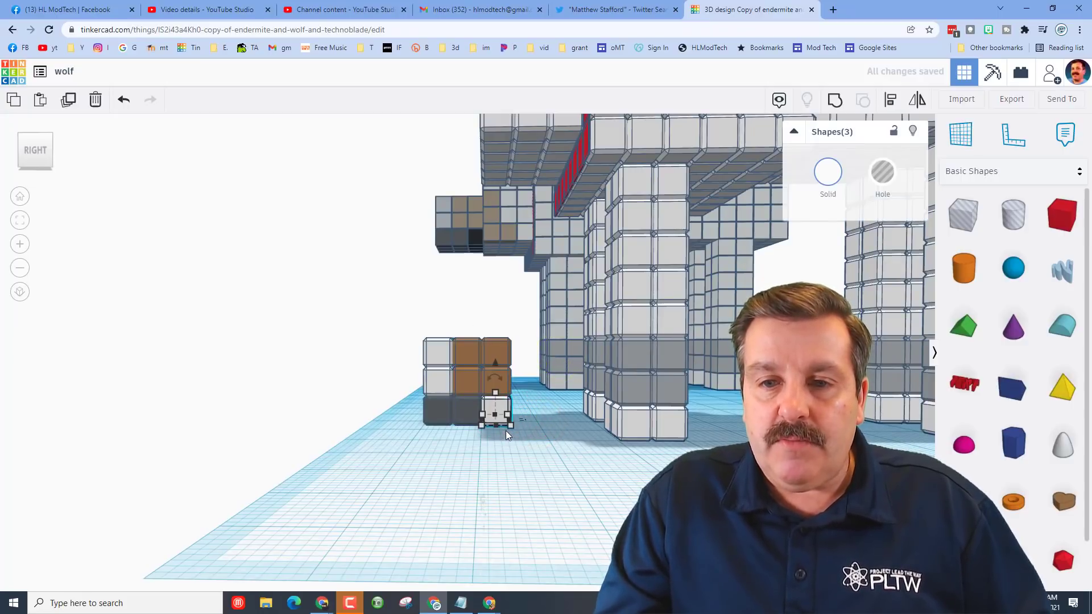
{"action": "left_click", "coordinate": [828, 175]}
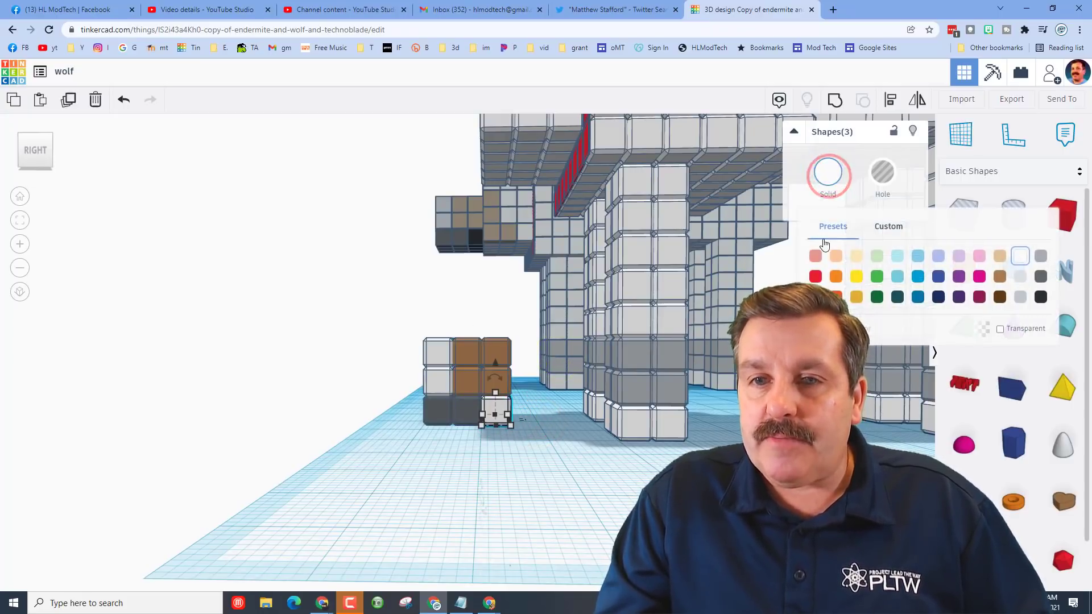
{"action": "left_click", "coordinate": [1040, 297]}
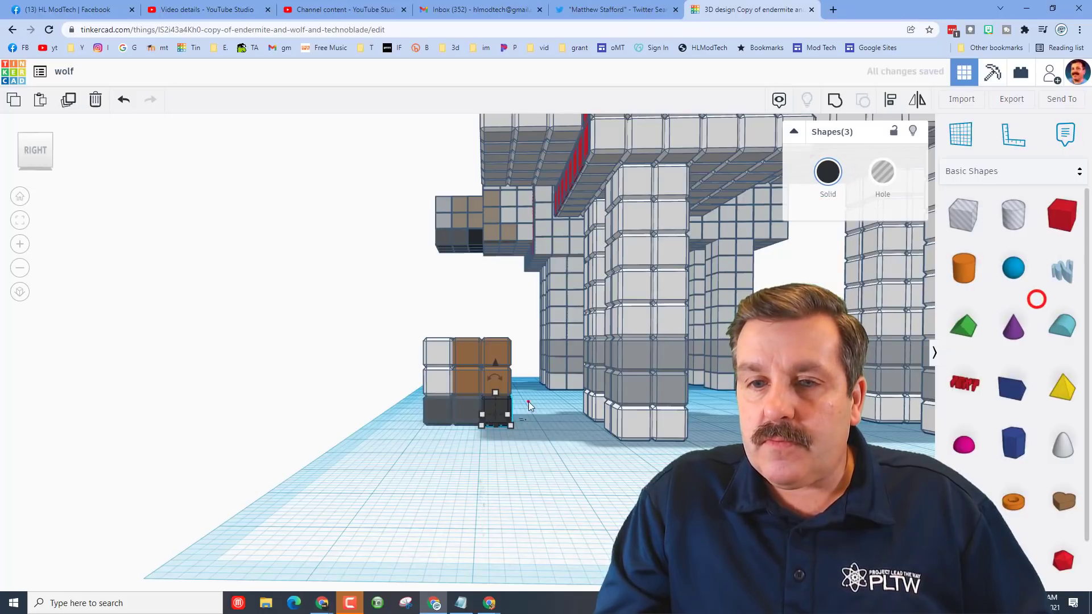
Step: Select all 27 blocks of the snout cube and group them into one shape
{"action": "left_click", "coordinate": [527, 400]}
{"action": "left_click_drag", "start_coordinate": [417, 324], "coordinate": [494, 432]}
{"action": "right_click_drag", "start_coordinate": [524, 312], "coordinate": [652, 227]}
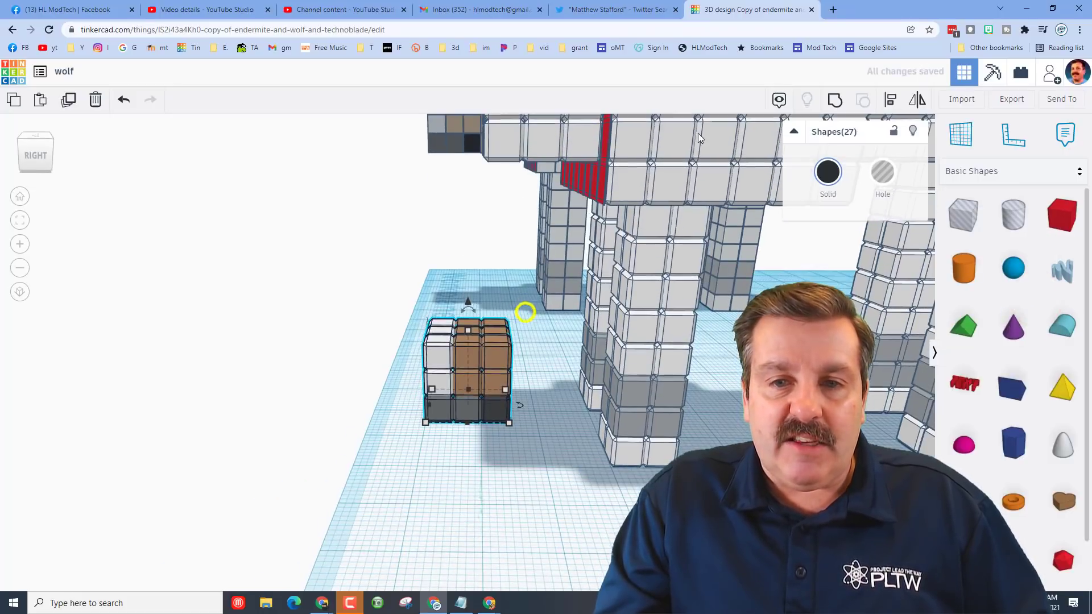
{"action": "left_click", "coordinate": [835, 100]}
Step: Place a temporary workplane on the front face of the wolf's head and drop the grouped snout flush against it
{"action": "right_click_drag", "start_coordinate": [334, 331], "coordinate": [453, 336]}
{"action": "right_click_drag", "start_coordinate": [407, 301], "coordinate": [438, 365]}
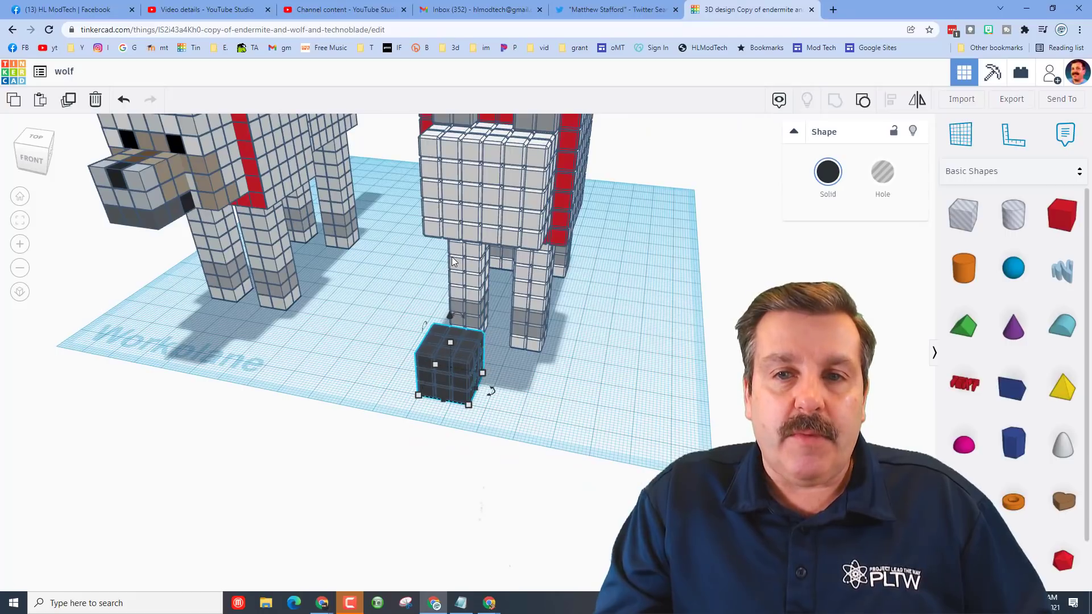
{"action": "key", "text": "d"}
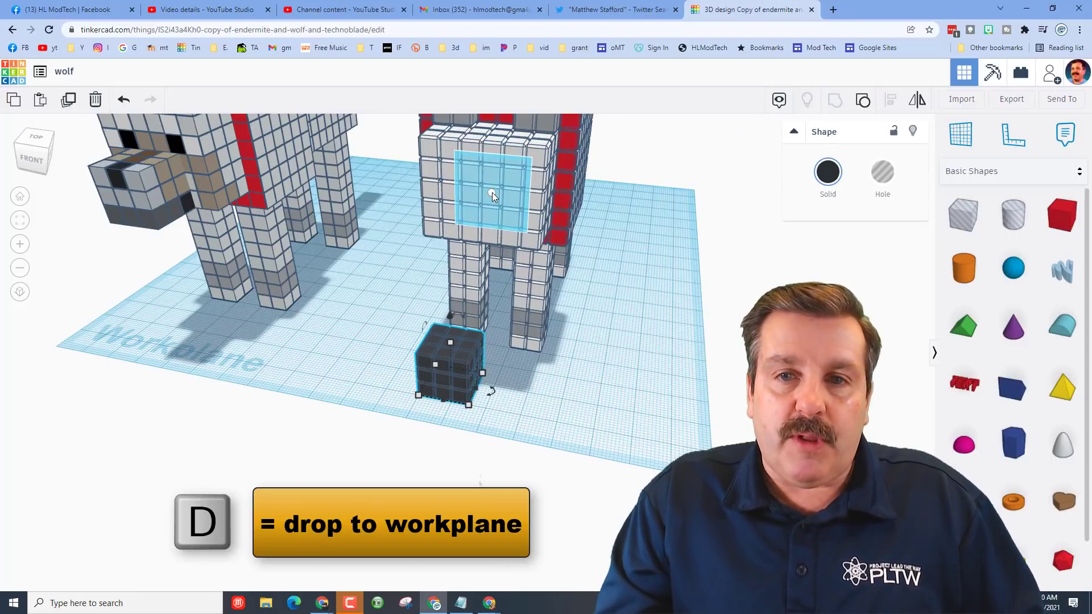
{"action": "left_click", "coordinate": [492, 192]}
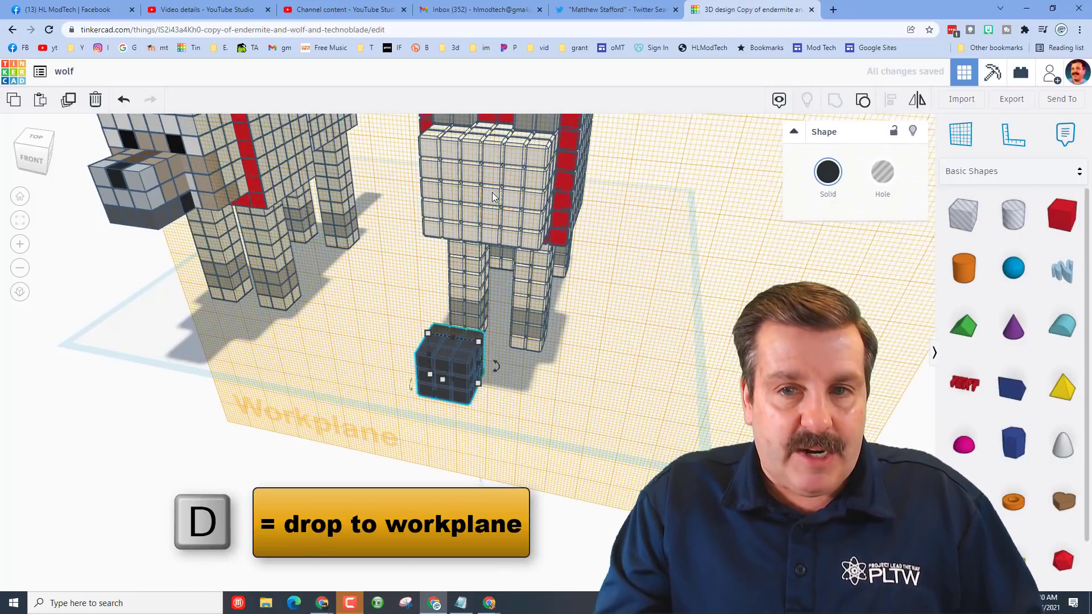
{"action": "key", "text": "d"}
{"action": "left_click", "coordinate": [568, 356]}
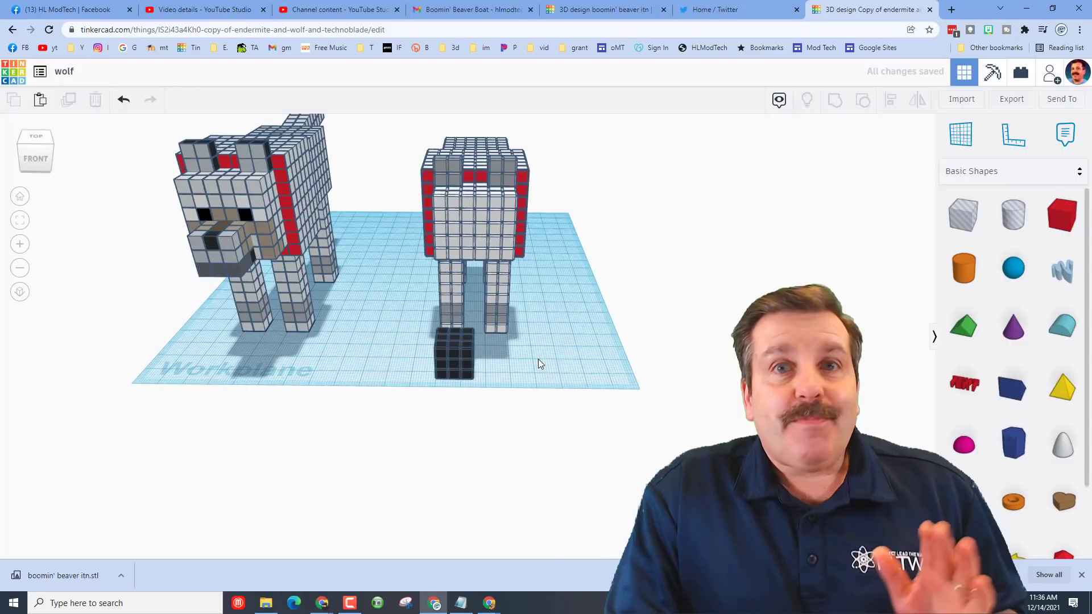
Step: Group the two bottom corner blocks of the face into one shape as an alignment reference
{"action": "left_click", "coordinate": [443, 255], "text": "shift"}
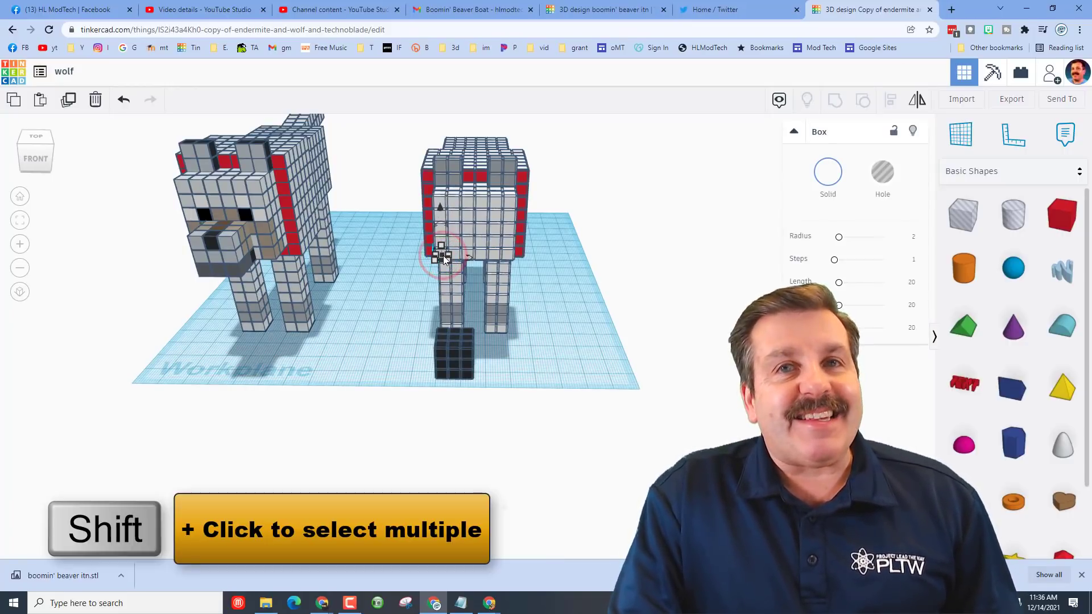
{"action": "left_click", "coordinate": [510, 255], "text": "shift"}
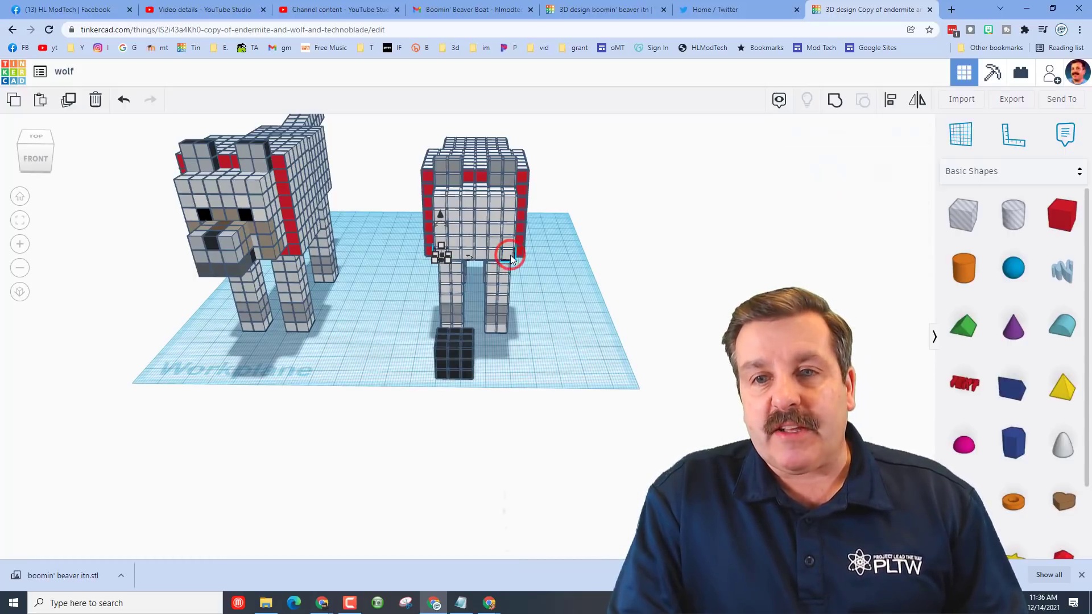
{"action": "left_click", "coordinate": [831, 101]}
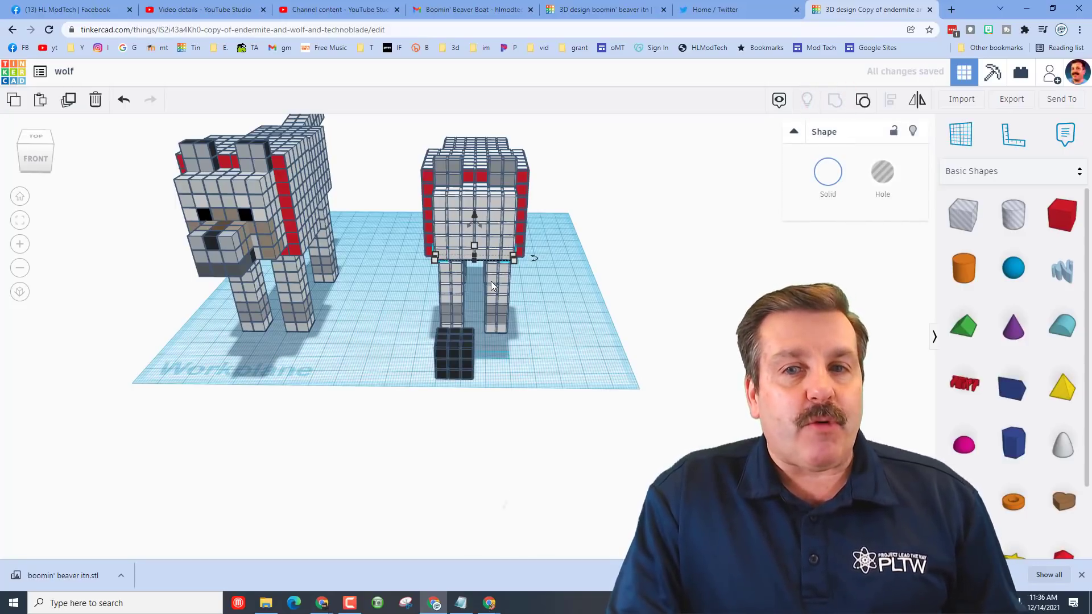
Step: Align the snout to the grouped corner blocks, centering it across the face and matching their bottom edges
{"action": "right_click_drag", "start_coordinate": [543, 343], "coordinate": [505, 350]}
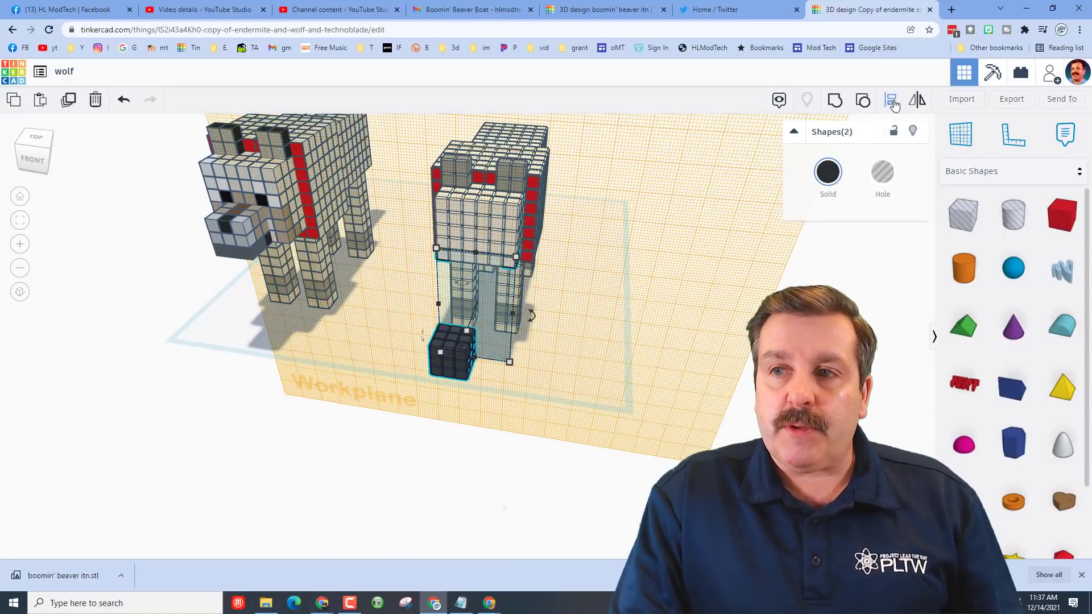
{"action": "left_click", "coordinate": [891, 100]}
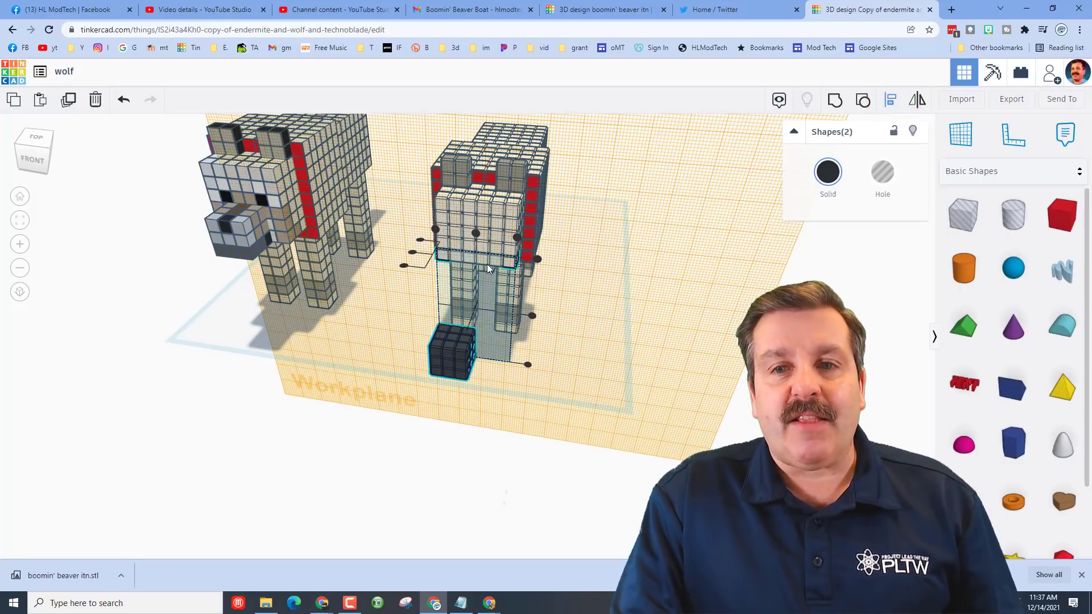
{"action": "left_click", "coordinate": [478, 233]}
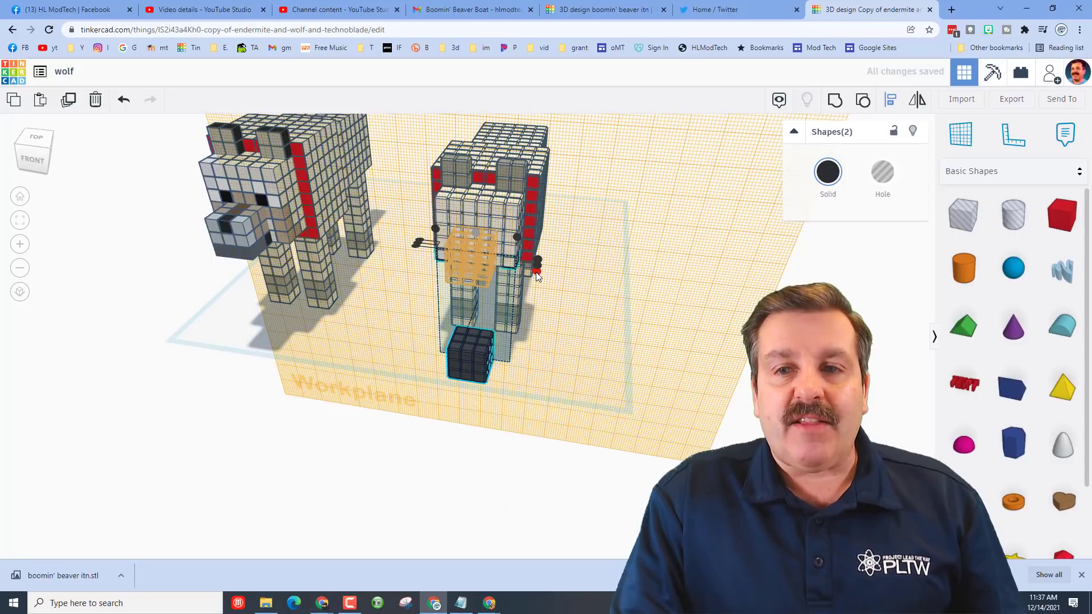
{"action": "left_click", "coordinate": [535, 272]}
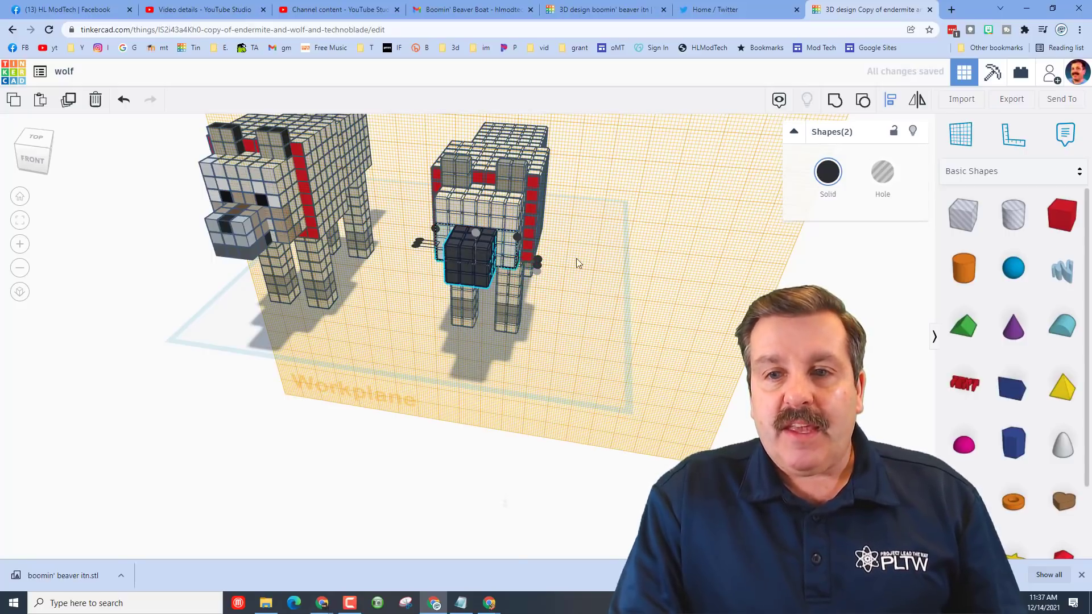
{"action": "left_click", "coordinate": [616, 271]}
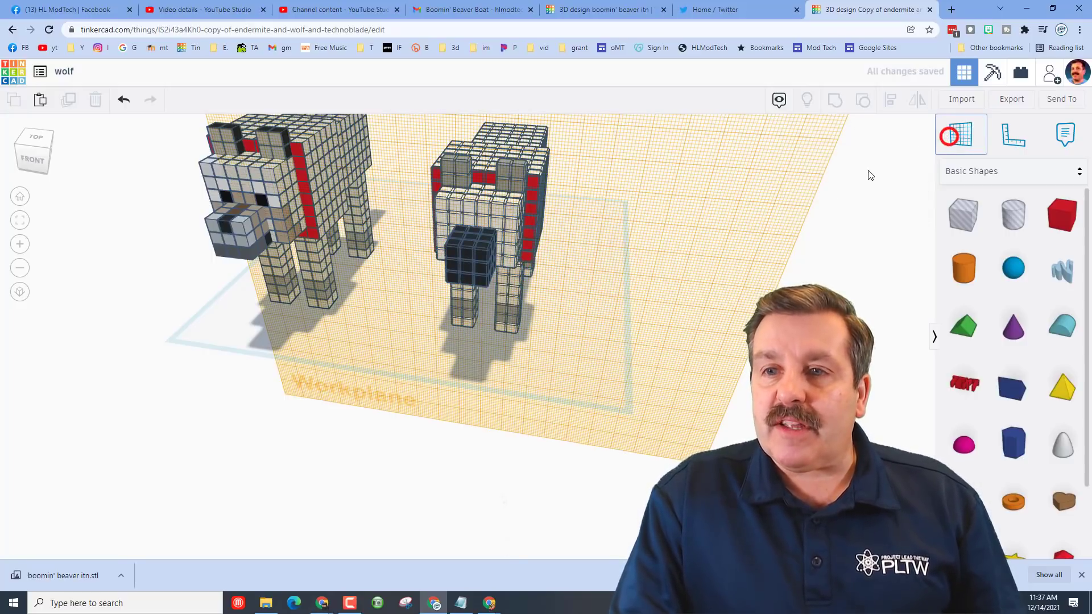
Step: Return the workplane to the base grid and ungroup the snout to restore its block colors
{"action": "left_click", "coordinate": [623, 283]}
{"action": "right_click_drag", "start_coordinate": [620, 296], "coordinate": [453, 251]}
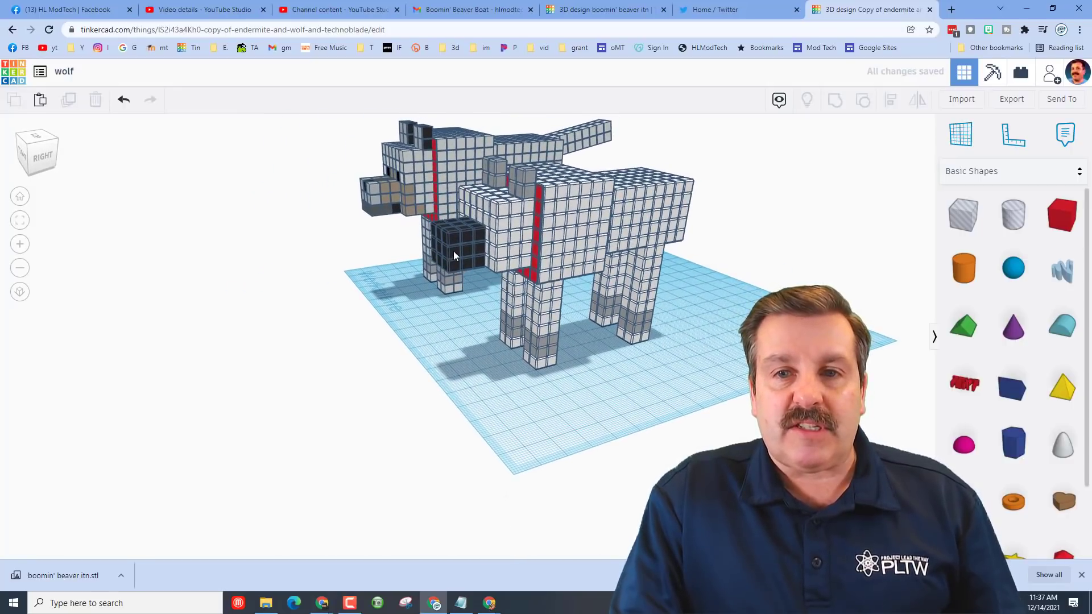
{"action": "left_click", "coordinate": [454, 253]}
{"action": "left_click", "coordinate": [863, 100]}
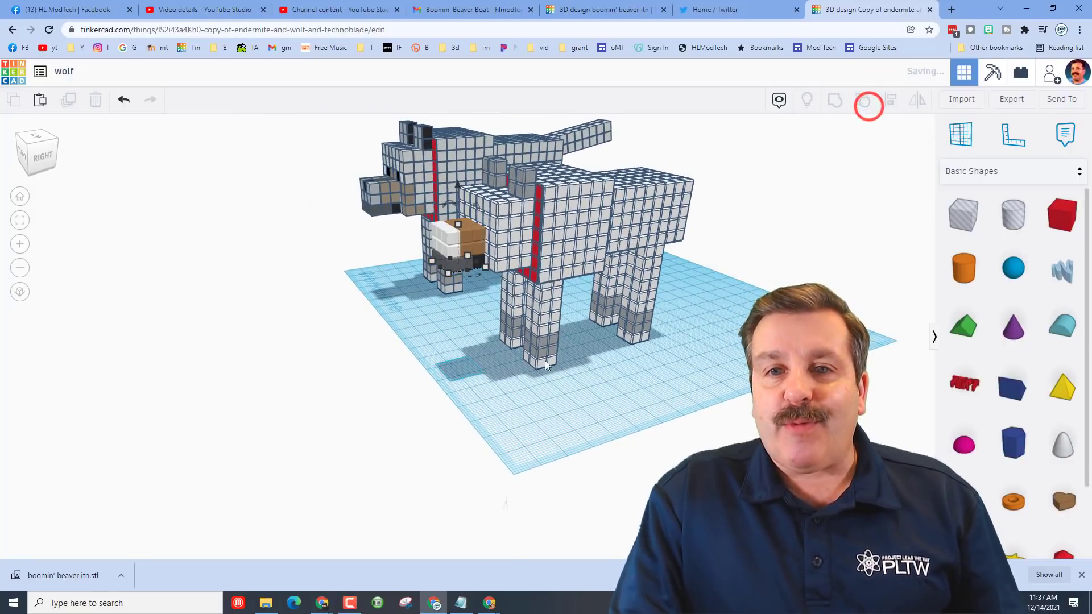
{"action": "left_click", "coordinate": [470, 373]}
Step: Color the two eye blocks on the new wolf's face black
{"action": "right_click_drag", "start_coordinate": [484, 380], "coordinate": [760, 413]}
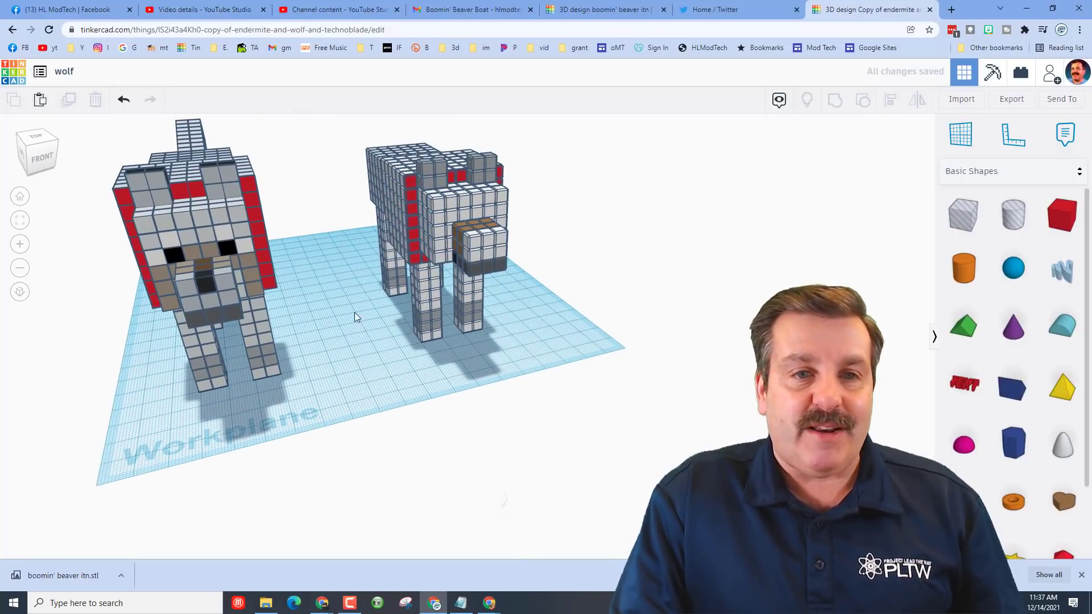
{"action": "right_click_drag", "start_coordinate": [353, 312], "coordinate": [479, 255]}
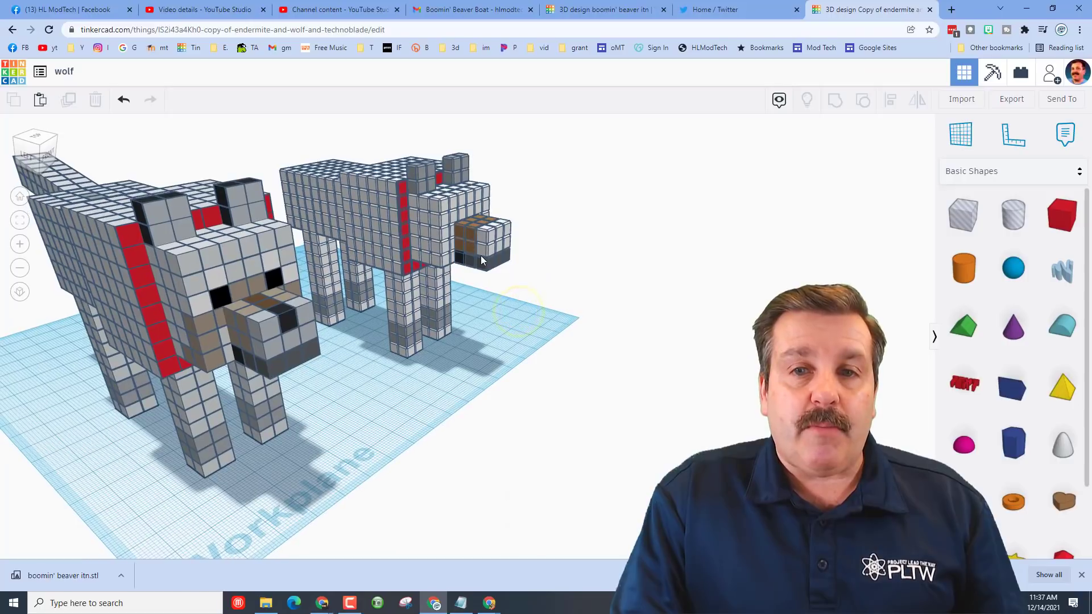
{"action": "left_click", "coordinate": [459, 224]}
{"action": "right_click_drag", "start_coordinate": [582, 287], "coordinate": [481, 283]}
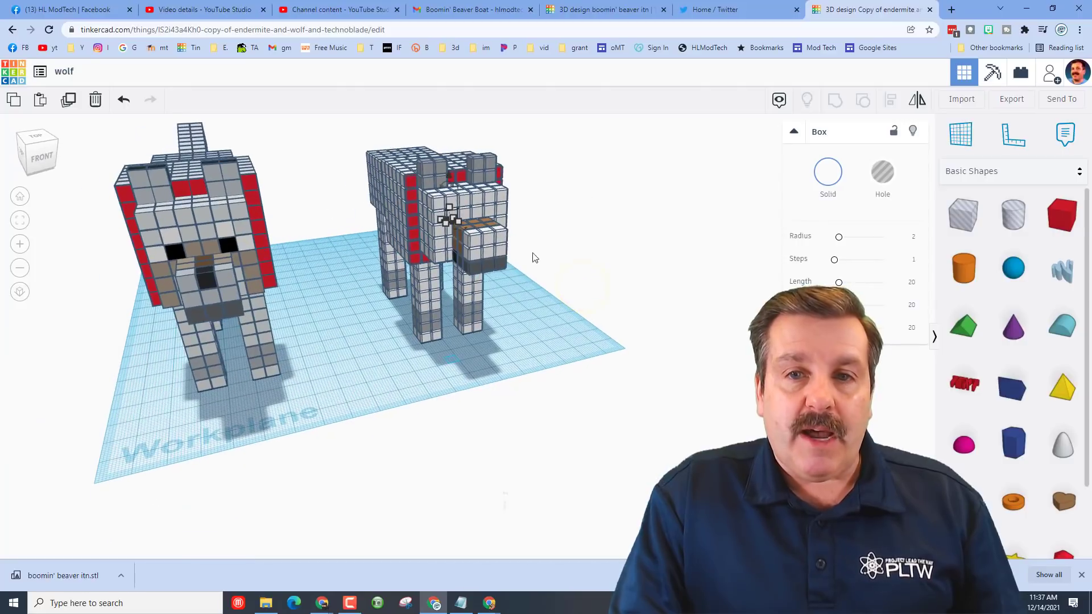
{"action": "left_click", "coordinate": [837, 170]}
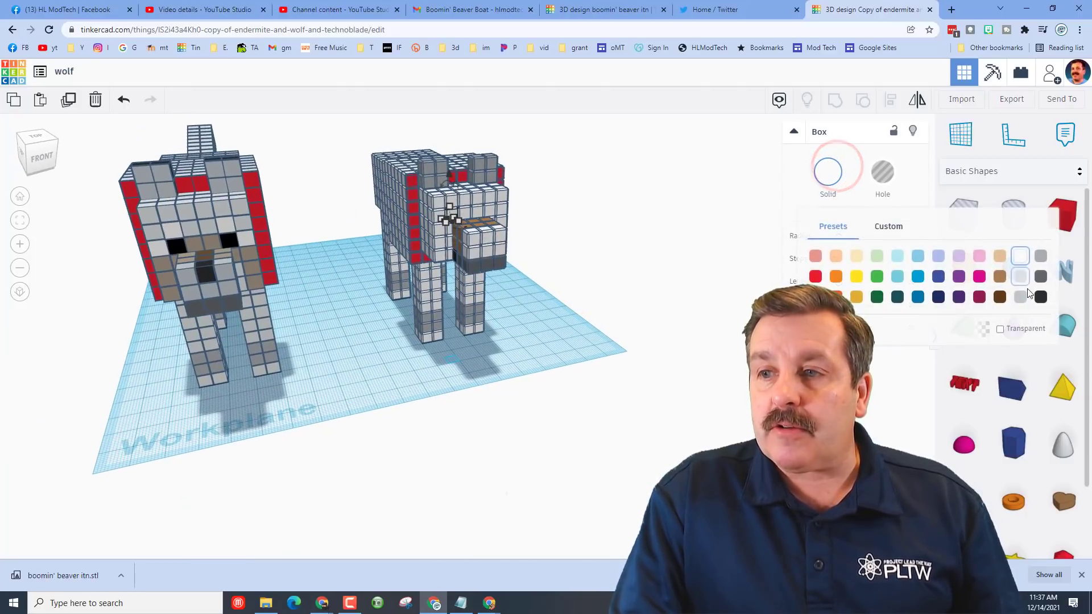
{"action": "left_click", "coordinate": [1040, 298]}
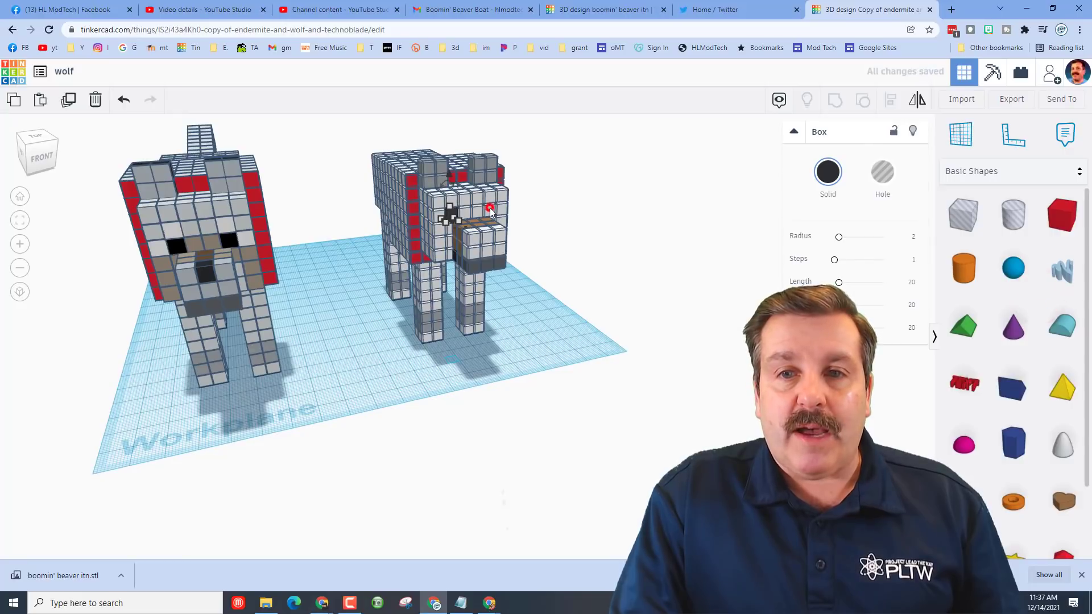
{"action": "left_click", "coordinate": [491, 209]}
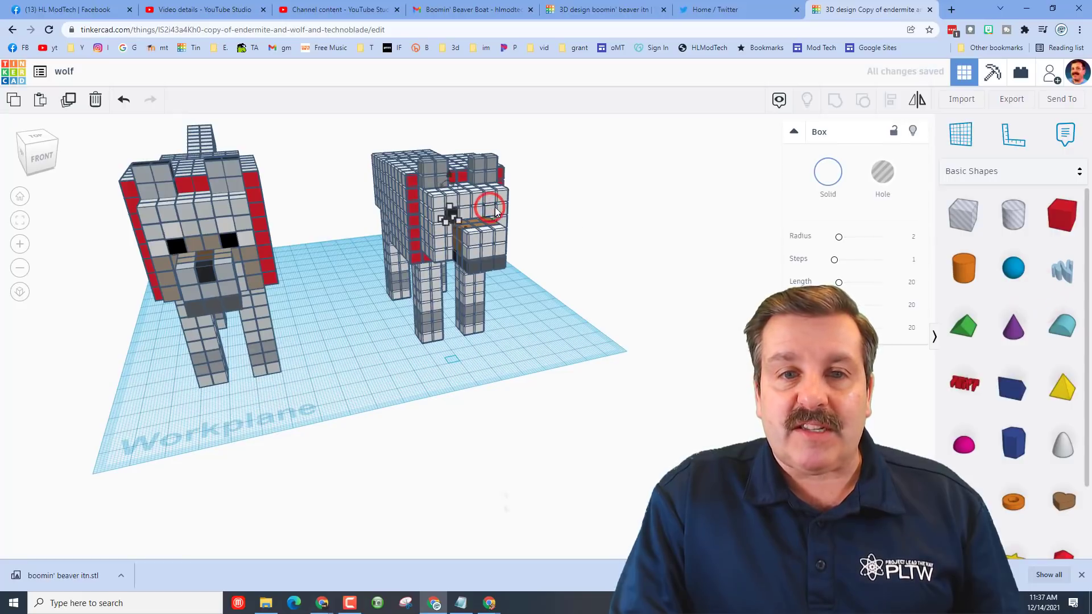
{"action": "left_click", "coordinate": [828, 172]}
{"action": "left_click", "coordinate": [1039, 297]}
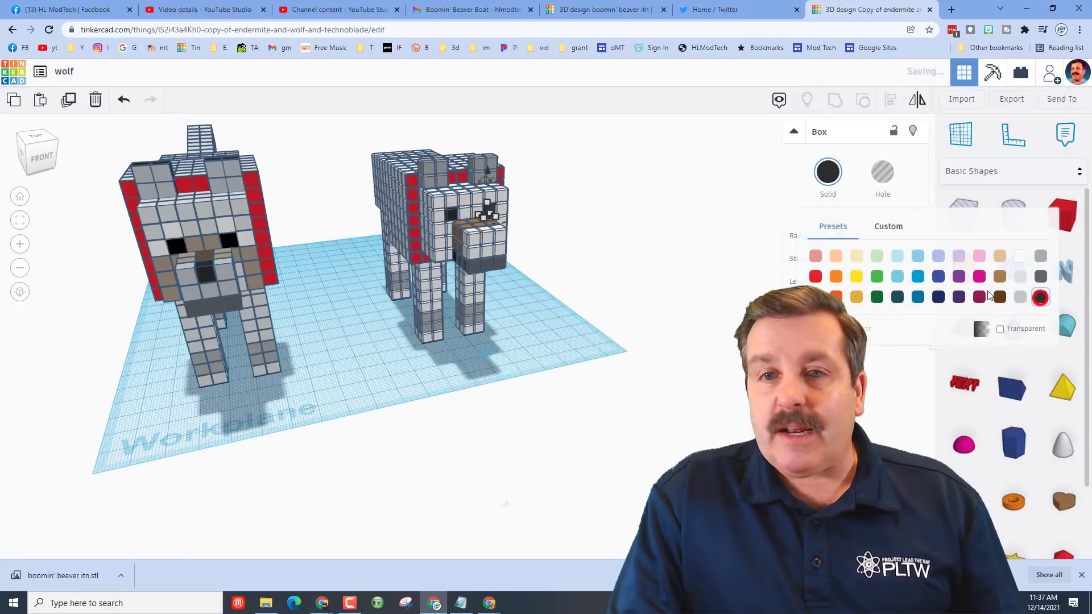
Step: Color the six shapes around the wolf's right cheek, including the grouped bottom corners, custom tan b3a992 and copy the hex code
{"action": "left_click", "coordinate": [442, 263]}
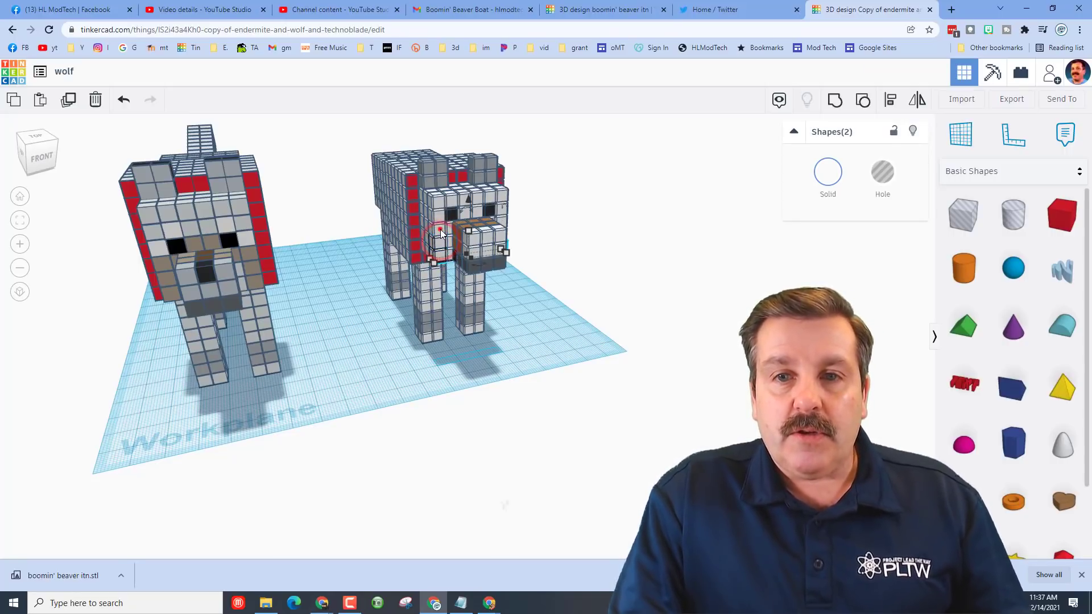
{"action": "left_click", "coordinate": [441, 229], "text": "shift"}
{"action": "left_click", "coordinate": [450, 233], "text": "shift"}
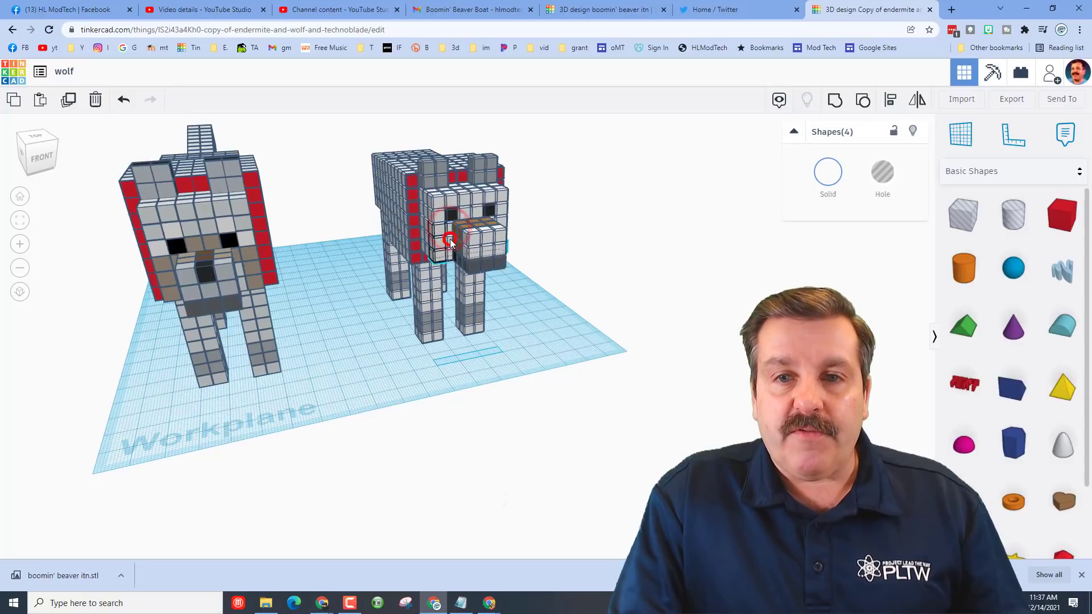
{"action": "left_click", "coordinate": [453, 255], "text": "shift"}
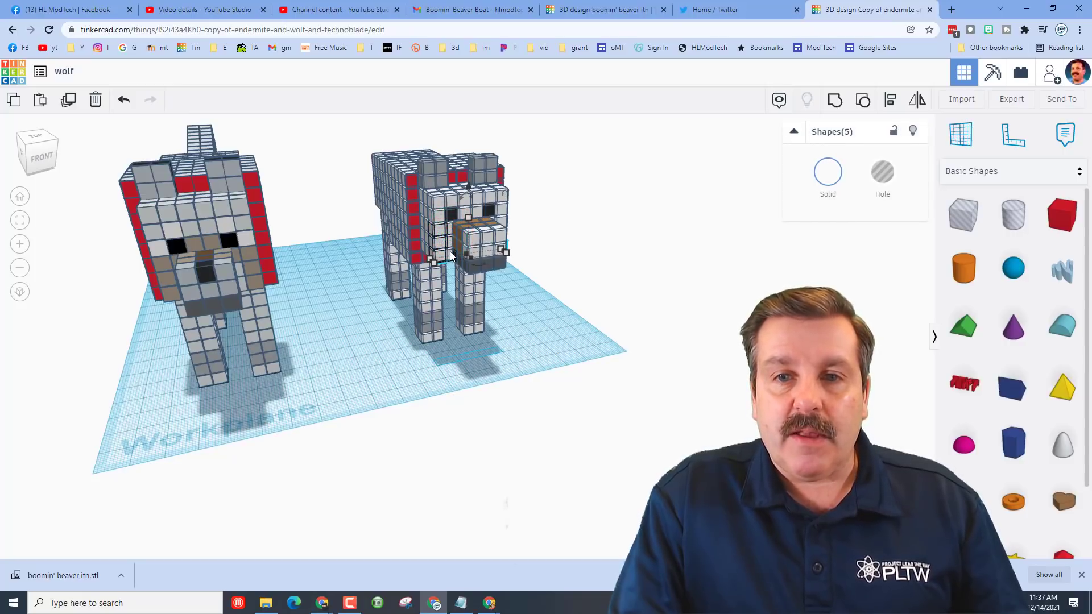
{"action": "left_click", "coordinate": [451, 256], "text": "shift"}
{"action": "left_click", "coordinate": [821, 173]}
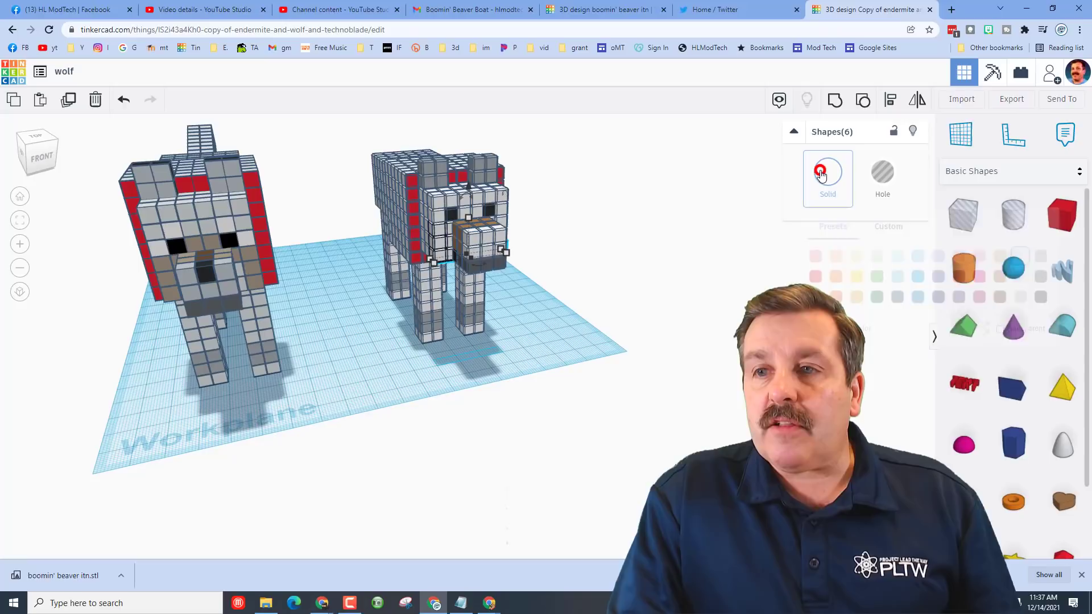
{"action": "left_click", "coordinate": [888, 225]}
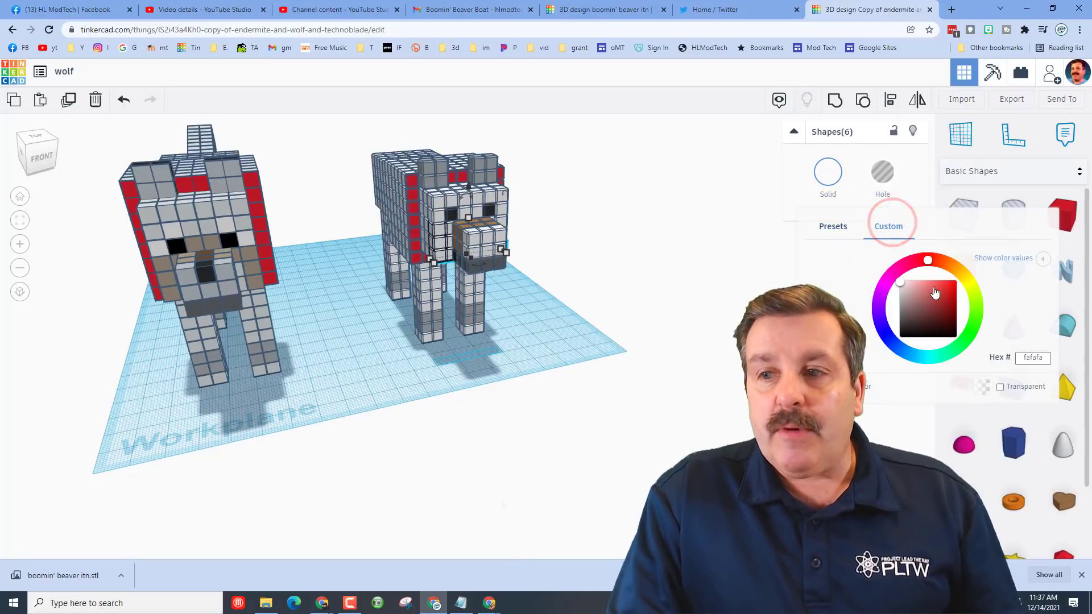
{"action": "left_click_drag", "start_coordinate": [957, 271], "coordinate": [973, 306]}
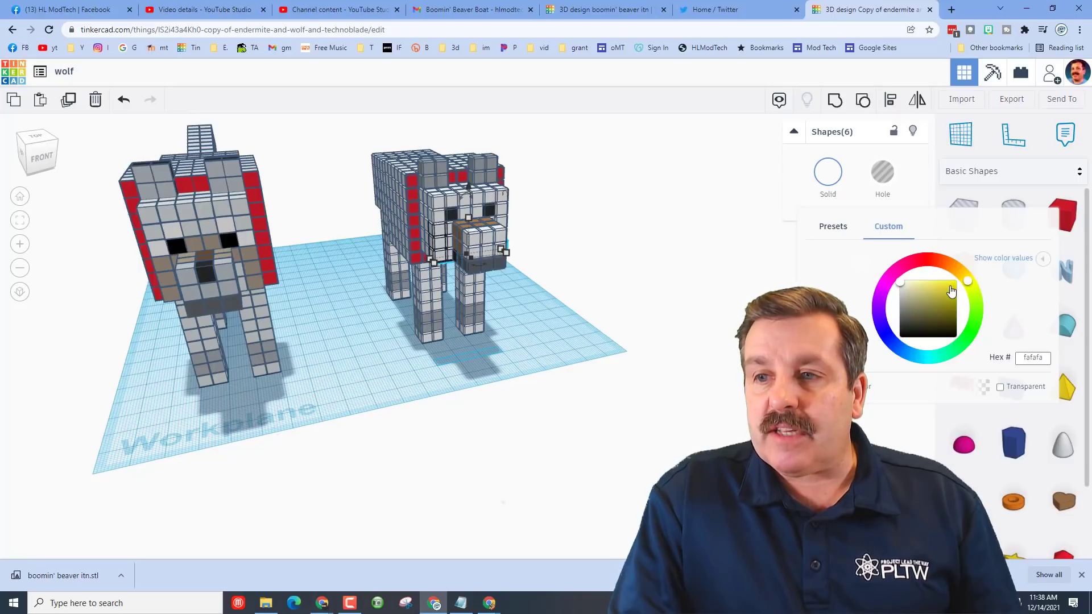
{"action": "left_click", "coordinate": [909, 297]}
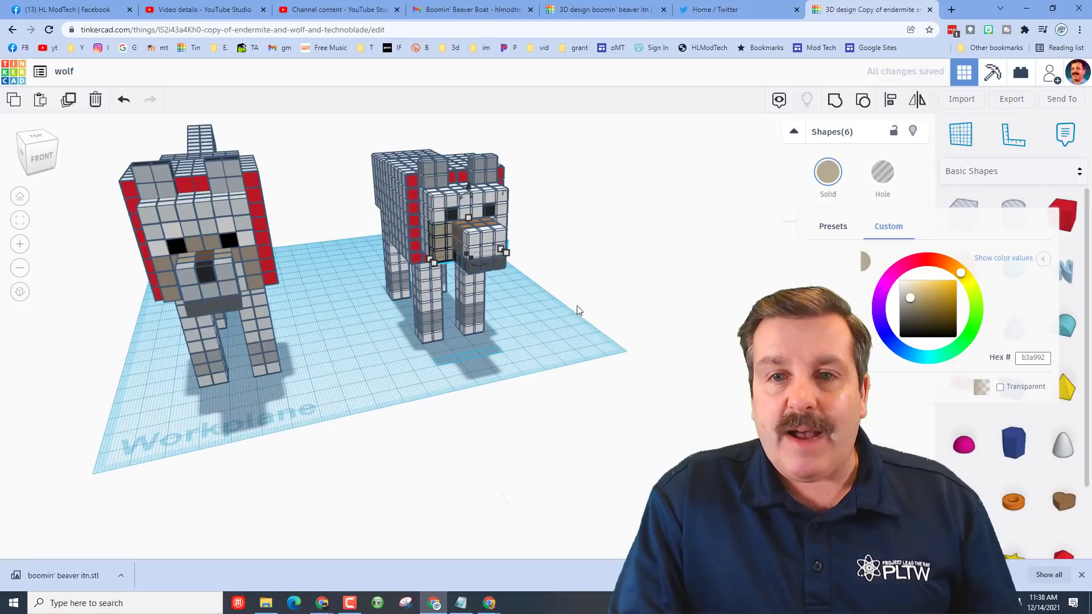
{"action": "right_click", "coordinate": [1032, 359]}
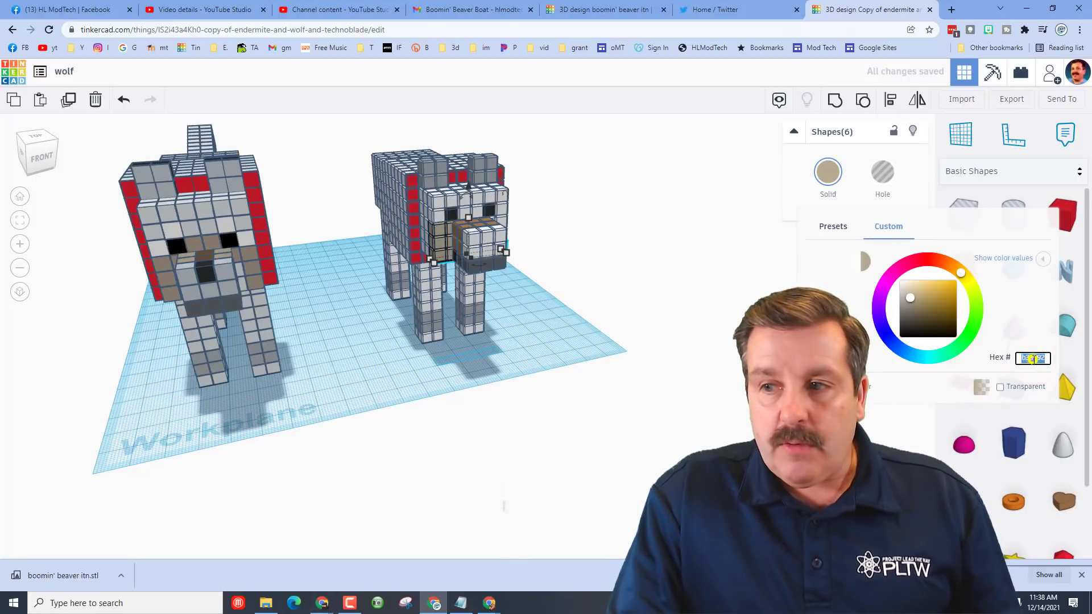
{"action": "left_click", "coordinate": [980, 402]}
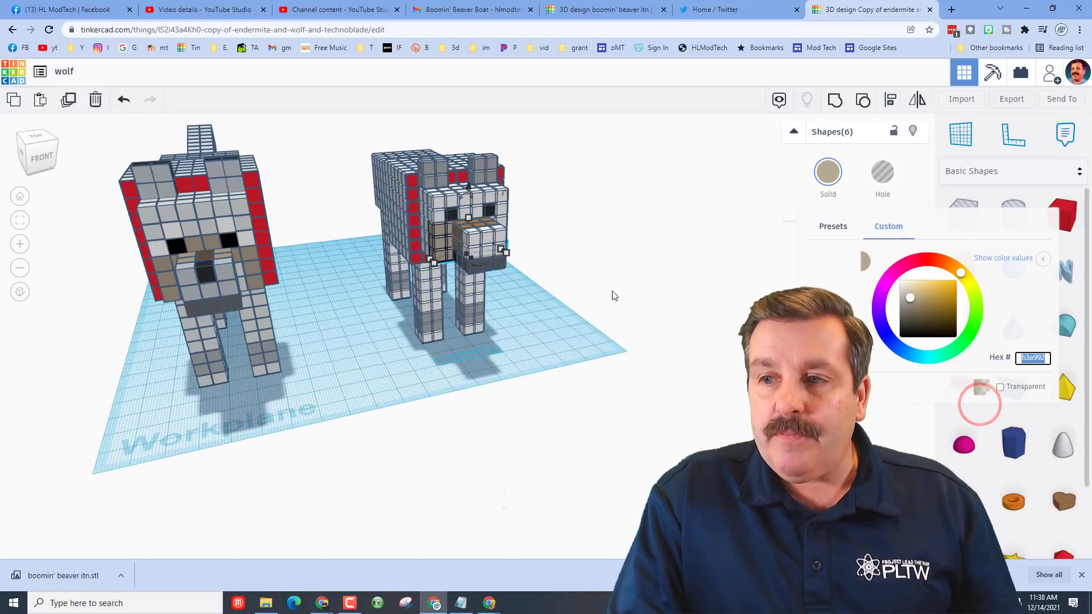
Step: Color four white blocks on the new wolf's left cheek custom tan b3a992 using the copied hex code
{"action": "right_click_drag", "start_coordinate": [585, 313], "coordinate": [490, 270]}
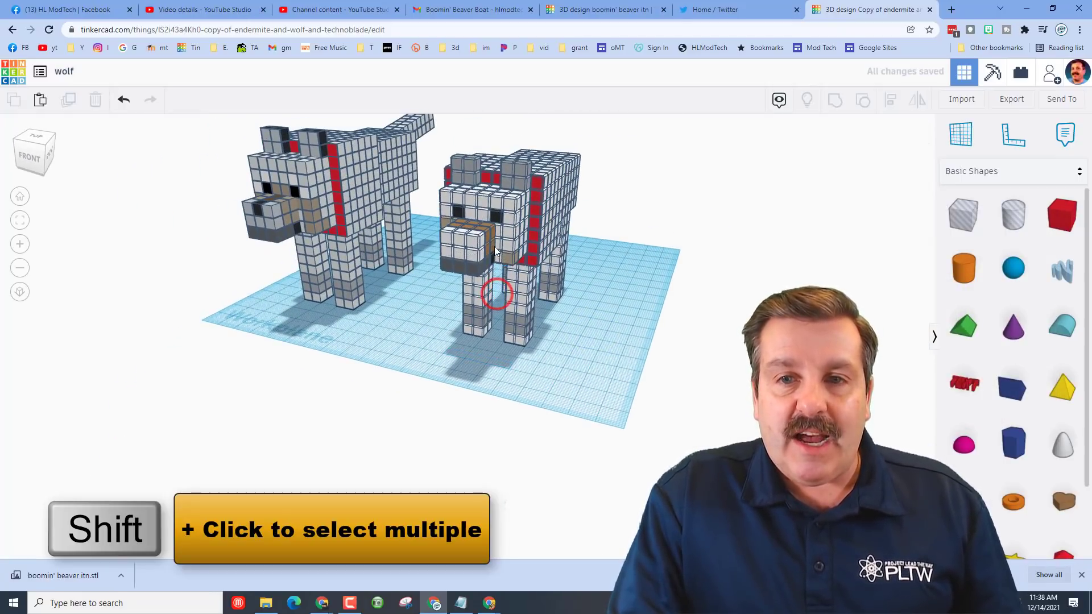
{"action": "left_click", "coordinate": [495, 254]}
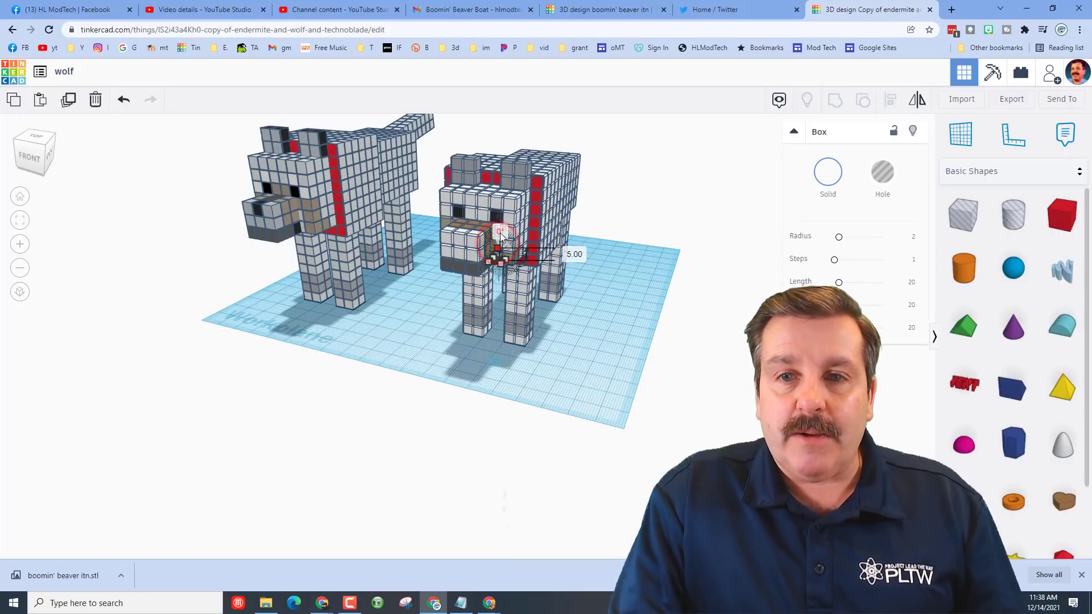
{"action": "left_click", "coordinate": [500, 250], "text": "shift"}
{"action": "scroll", "coordinate": [503, 242], "scroll_direction": "up", "scroll_amount": 2}
{"action": "scroll", "coordinate": [509, 193], "scroll_direction": "up", "scroll_amount": 1}
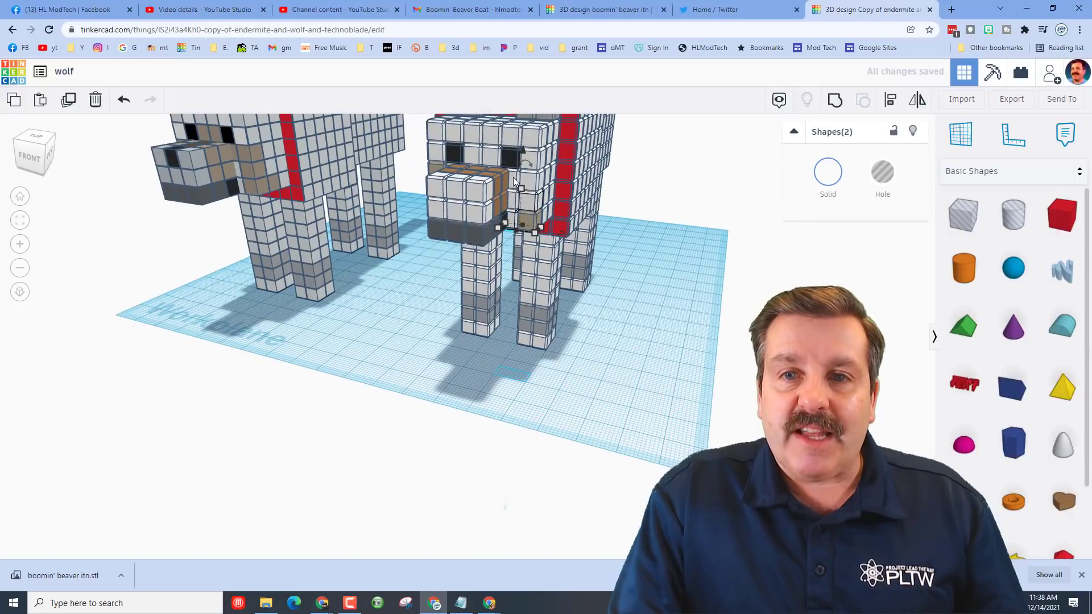
{"action": "left_click", "coordinate": [513, 178], "text": "shift"}
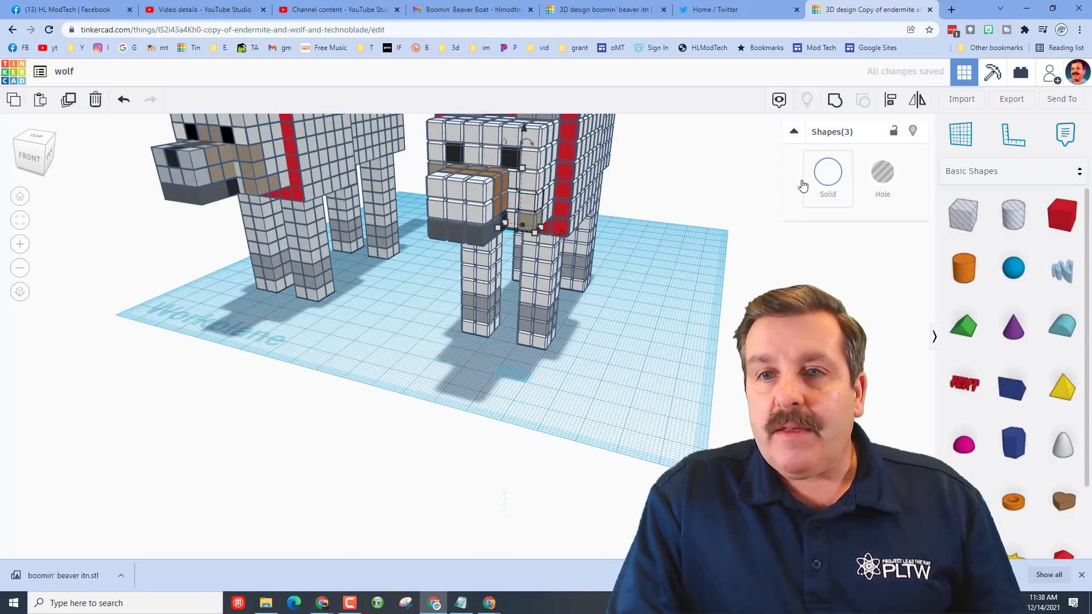
{"action": "left_click", "coordinate": [532, 172], "text": "shift"}
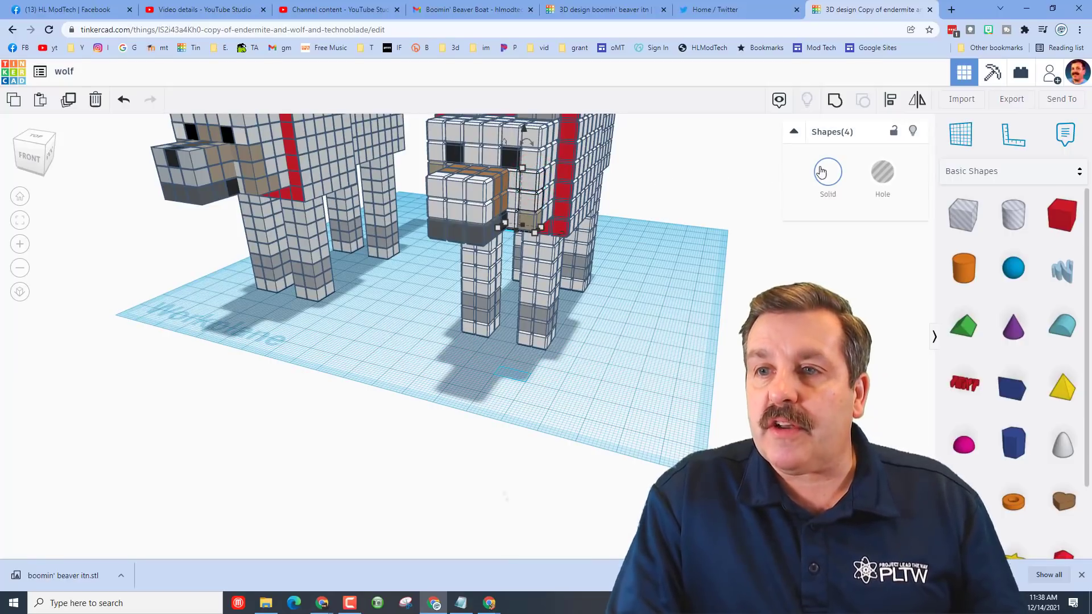
{"action": "left_click", "coordinate": [826, 172]}
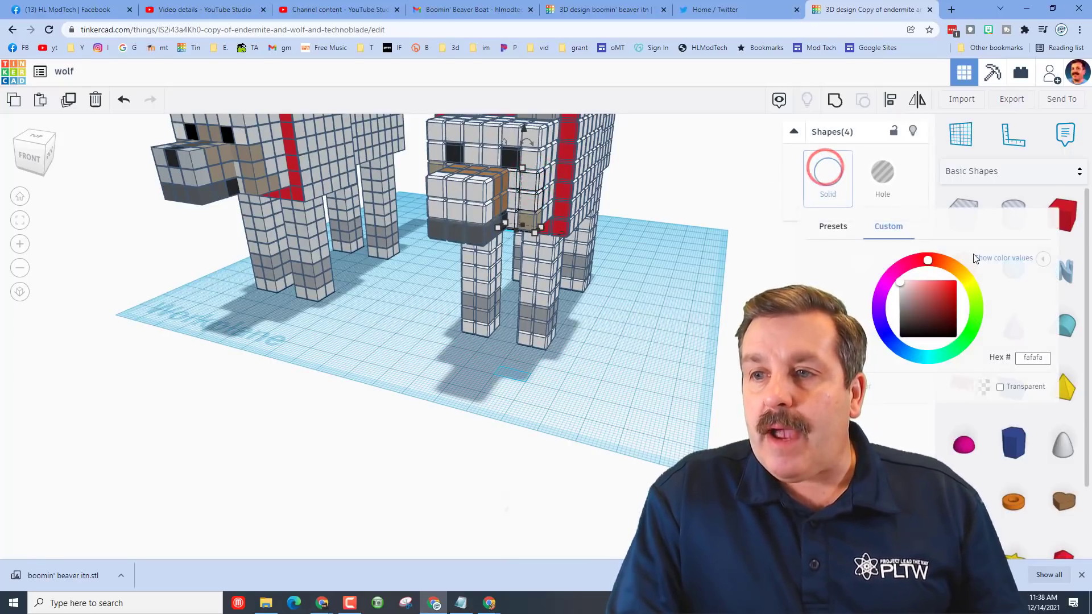
{"action": "right_click", "coordinate": [1029, 357]}
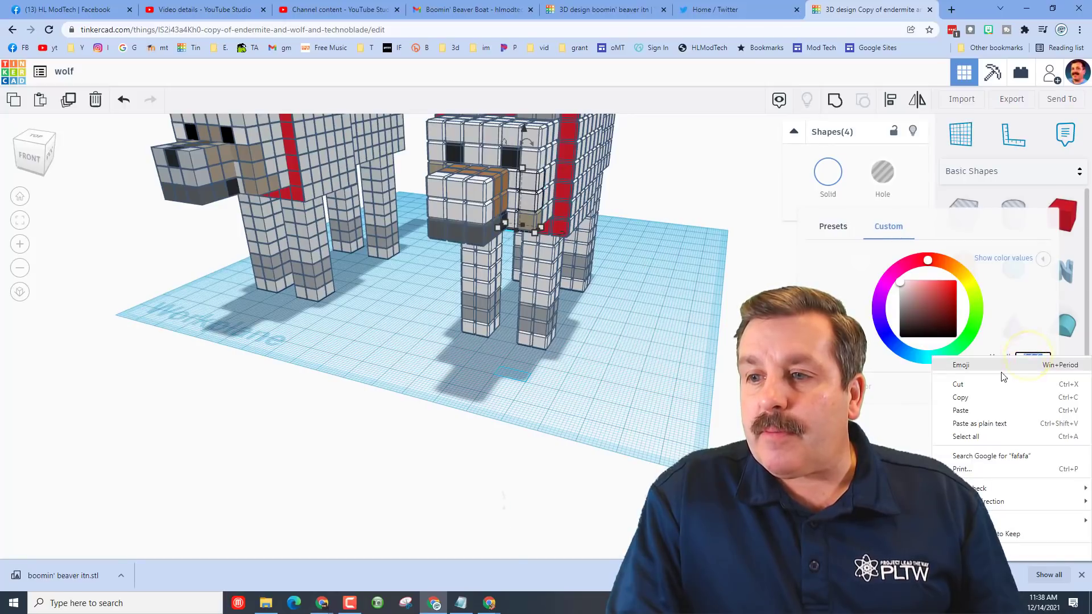
{"action": "left_click", "coordinate": [961, 410]}
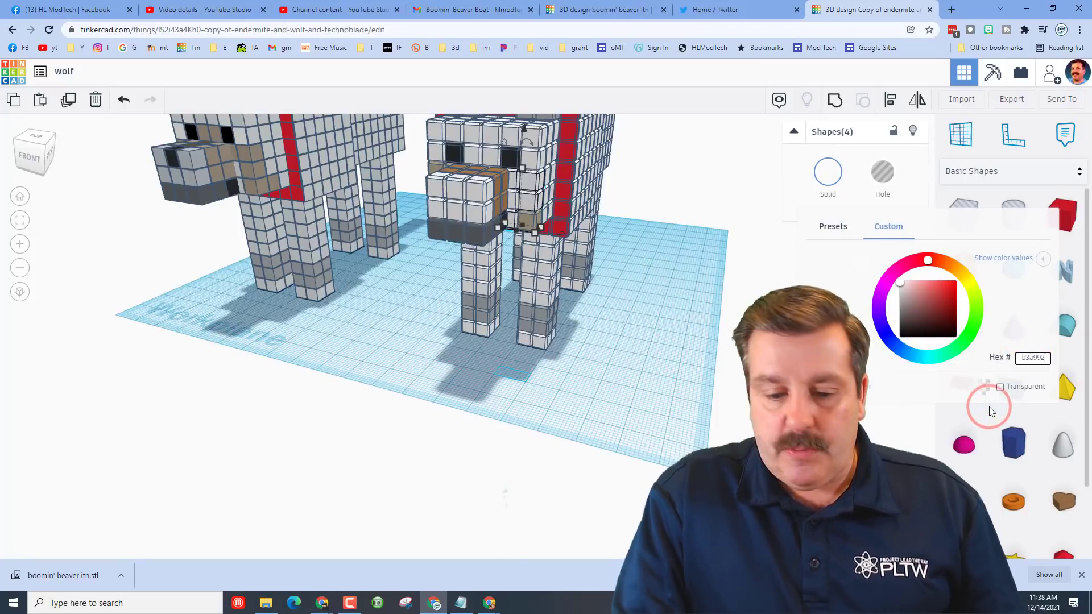
{"action": "key", "text": "Return"}
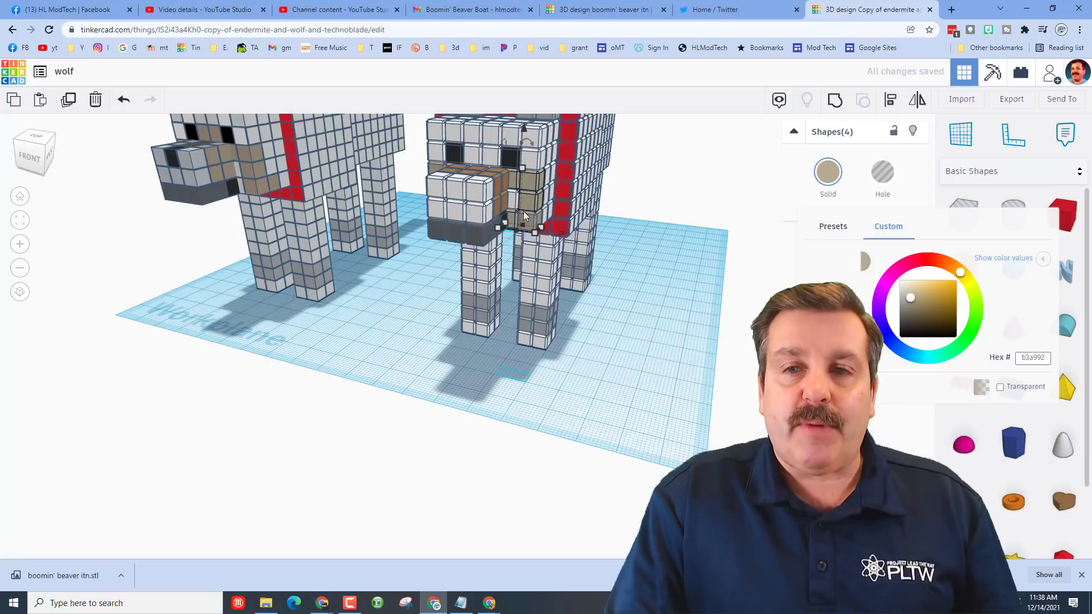
Step: Color the remaining white left-cheek block beside the snout tan b3a992
{"action": "left_click", "coordinate": [514, 200]}
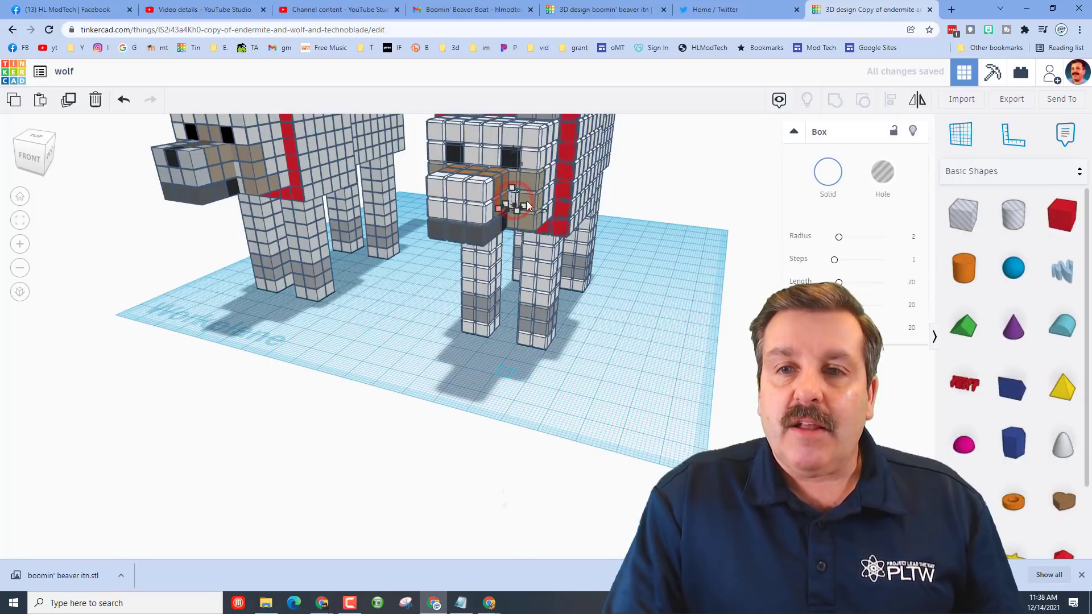
{"action": "left_click", "coordinate": [830, 178]}
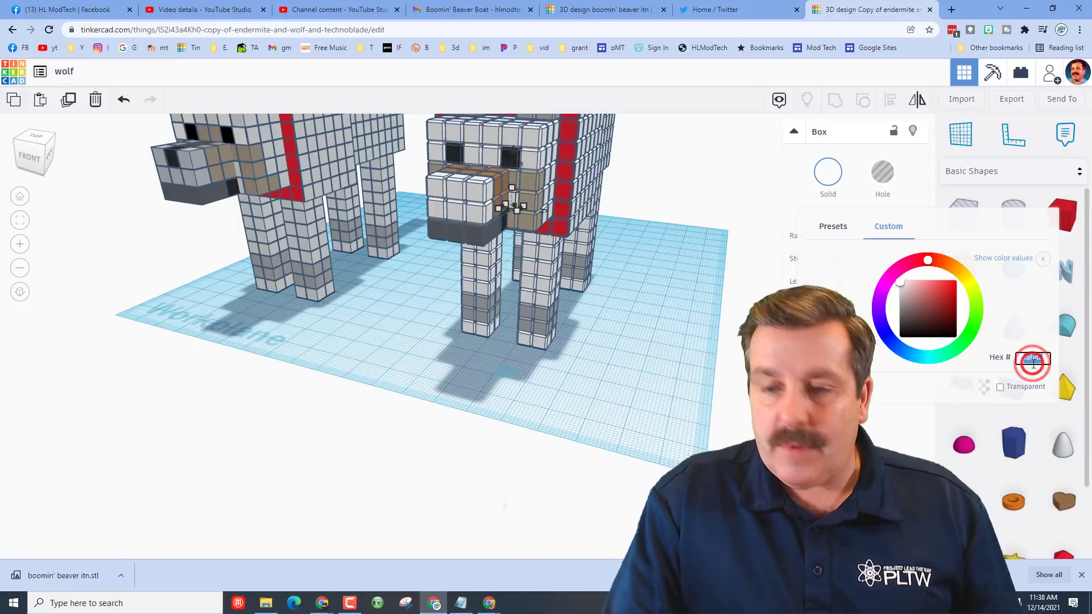
{"action": "key", "text": "Return"}
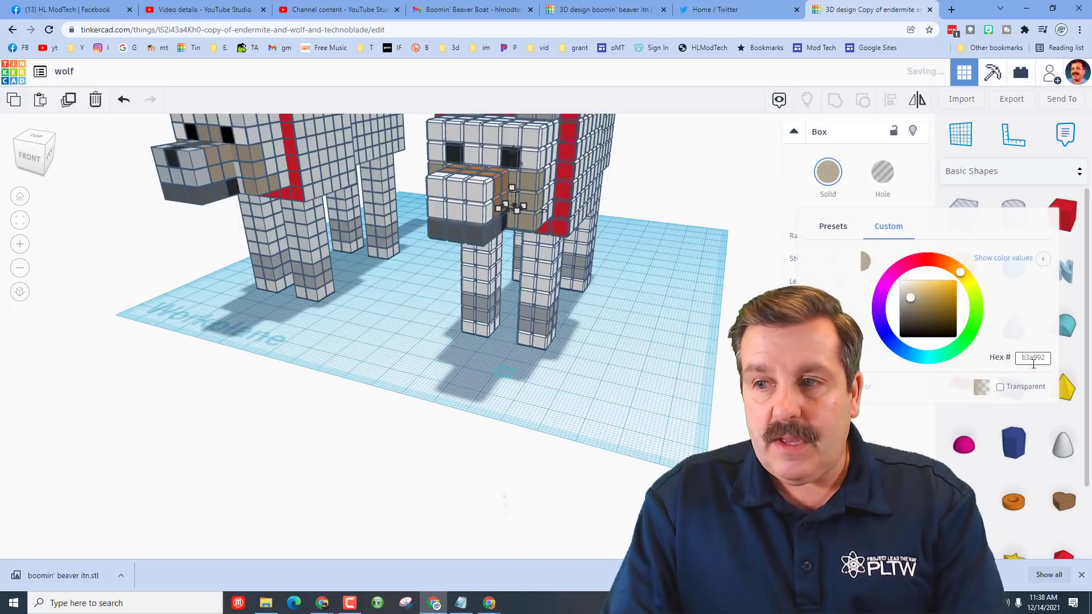
Step: Color the two remaining white blocks low on the new wolf's face, around the snout, tan b3a992
{"action": "scroll", "coordinate": [437, 282], "scroll_direction": "down", "scroll_amount": 4}
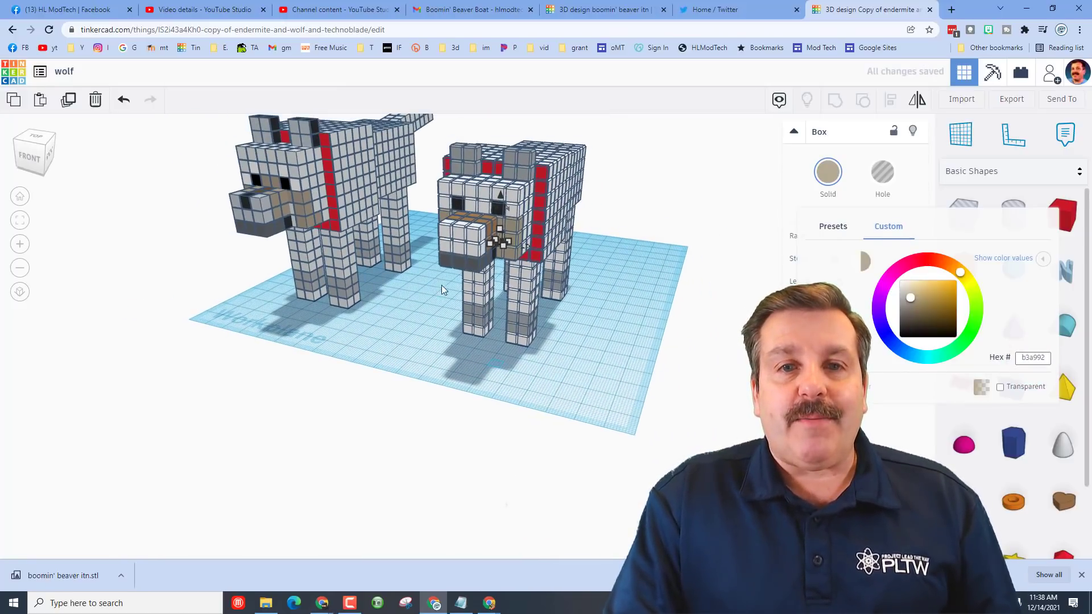
{"action": "right_click_drag", "start_coordinate": [461, 287], "coordinate": [702, 277]}
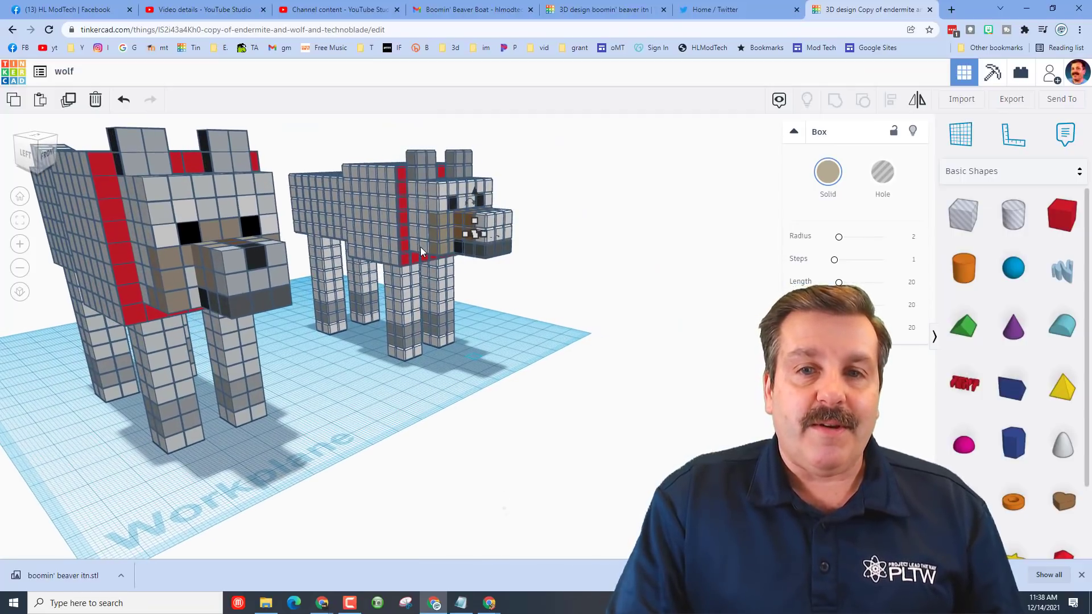
{"action": "right_click_drag", "start_coordinate": [515, 316], "coordinate": [530, 248]}
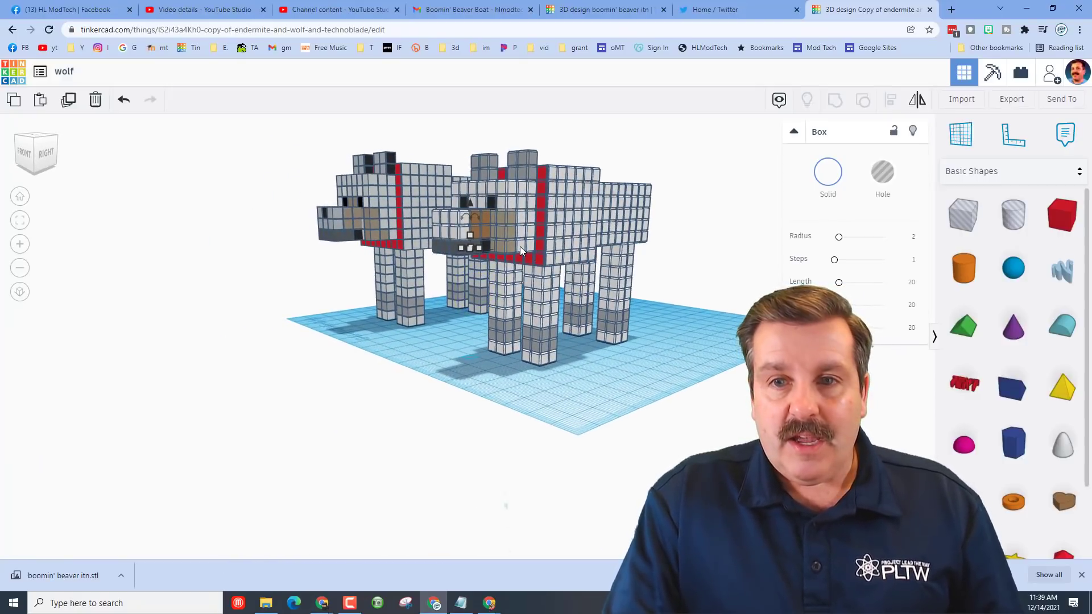
{"action": "left_click", "coordinate": [521, 249], "text": "shift"}
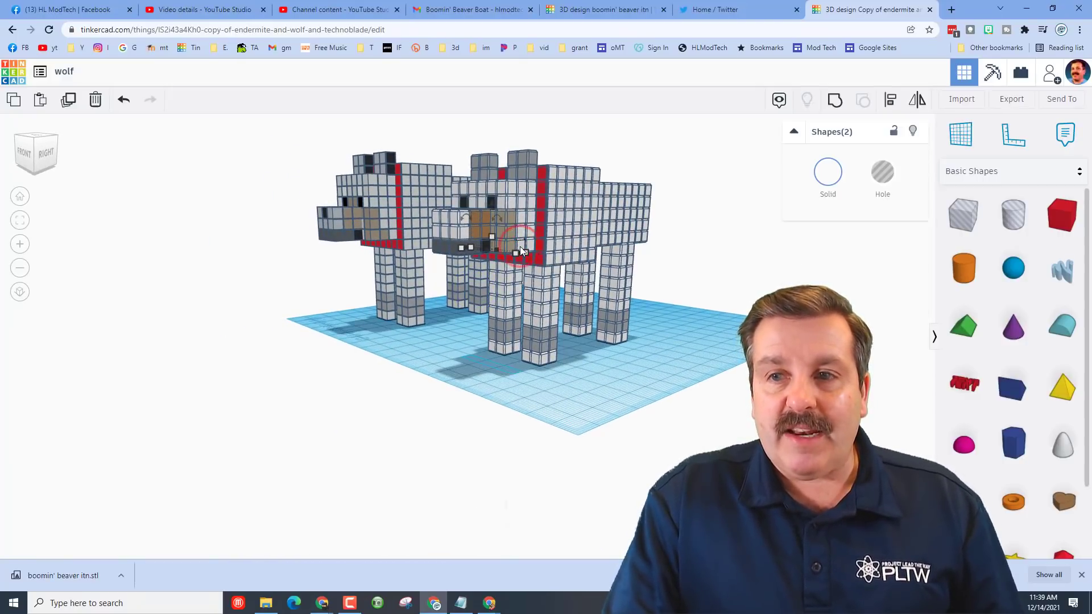
{"action": "left_click", "coordinate": [829, 170]}
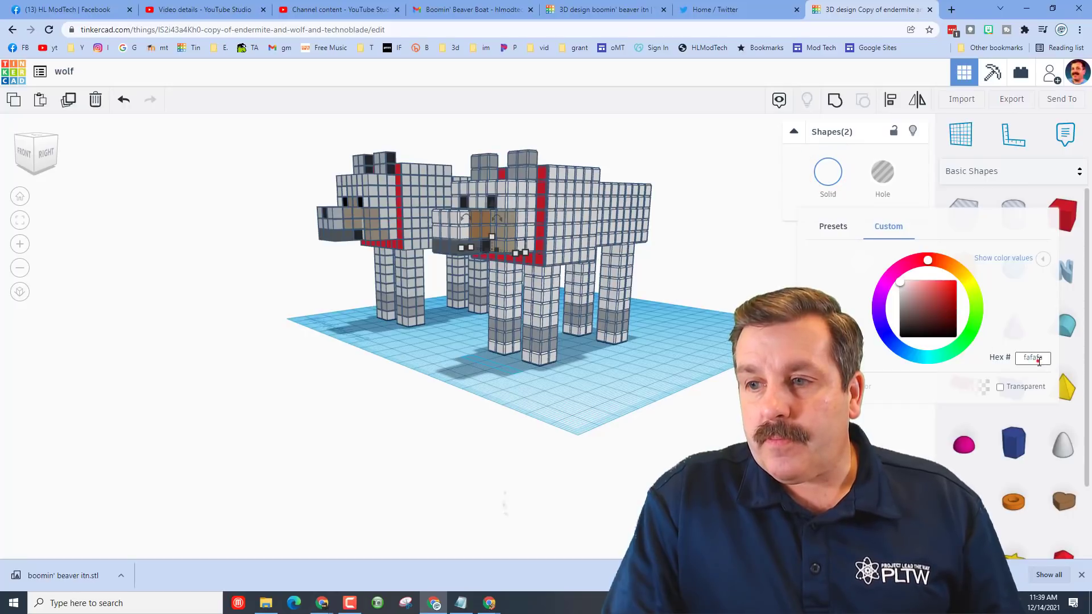
{"action": "type", "text": "b3a992"}
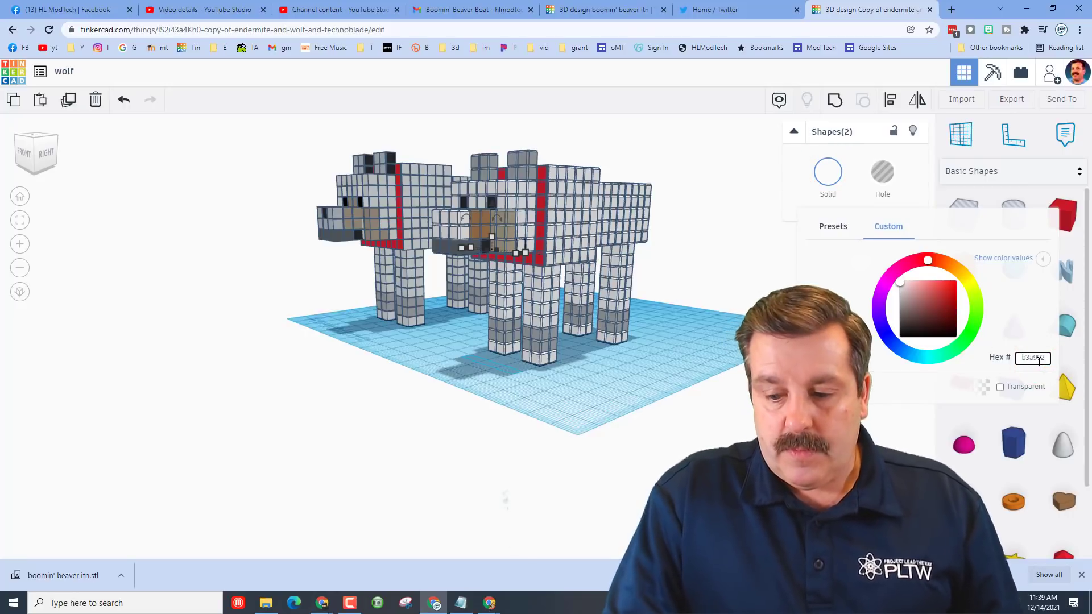
{"action": "key", "text": "Return"}
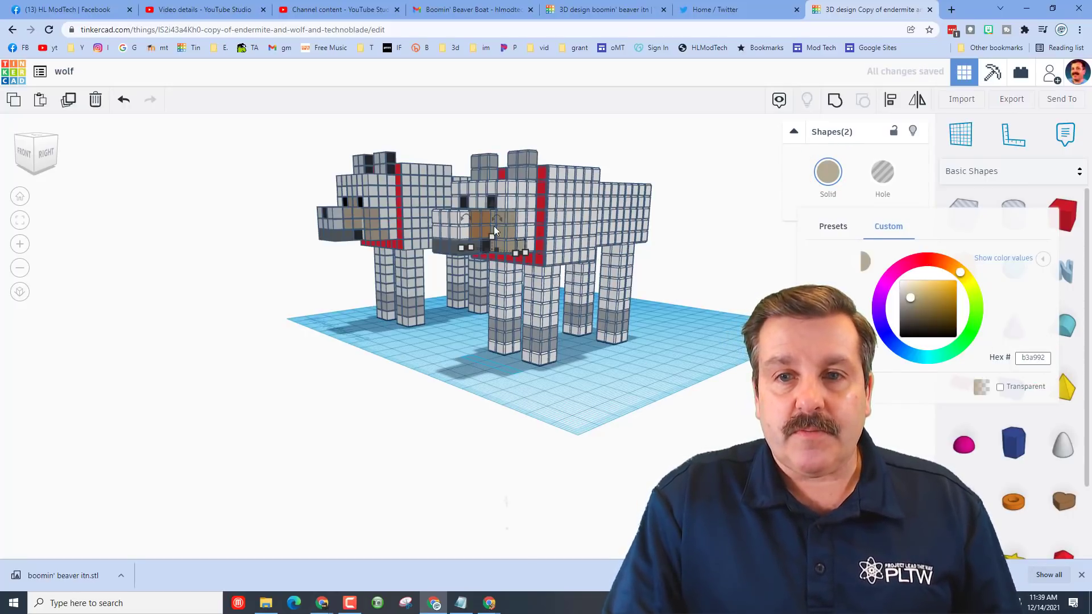
Step: Recolor the two selected brown blocks at the base of the new wolf's snout tan b3a992
{"action": "left_click", "coordinate": [610, 314]}
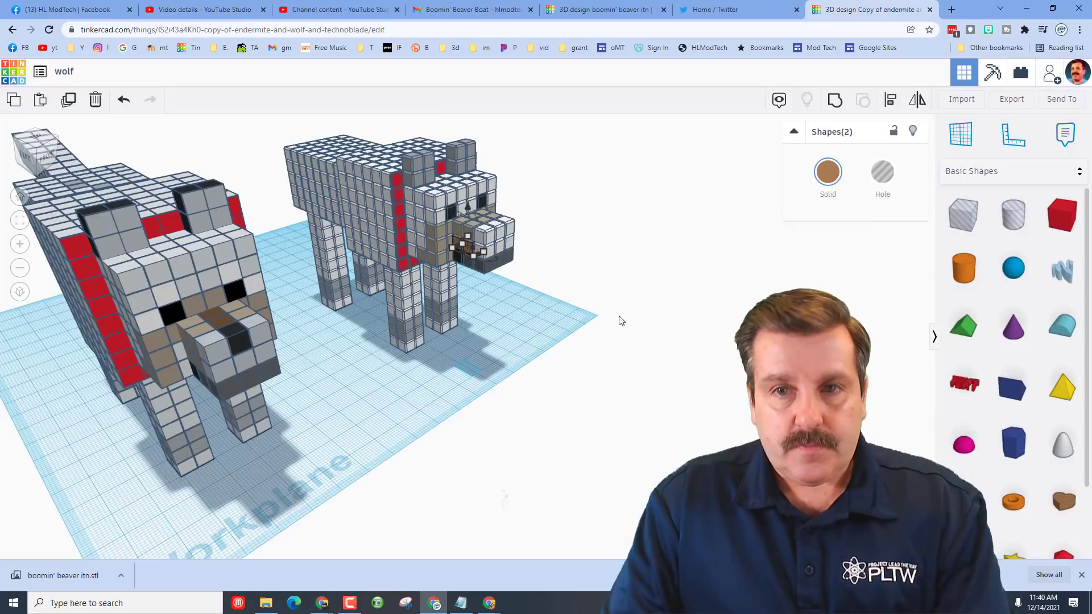
{"action": "left_click", "coordinate": [827, 172]}
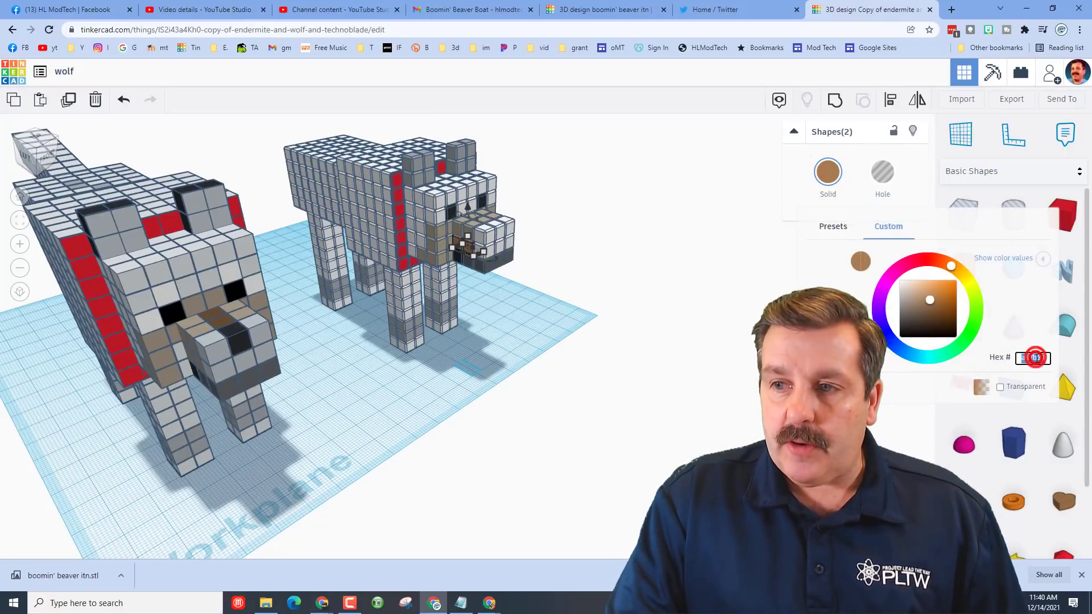
{"action": "type", "text": "b3a992"}
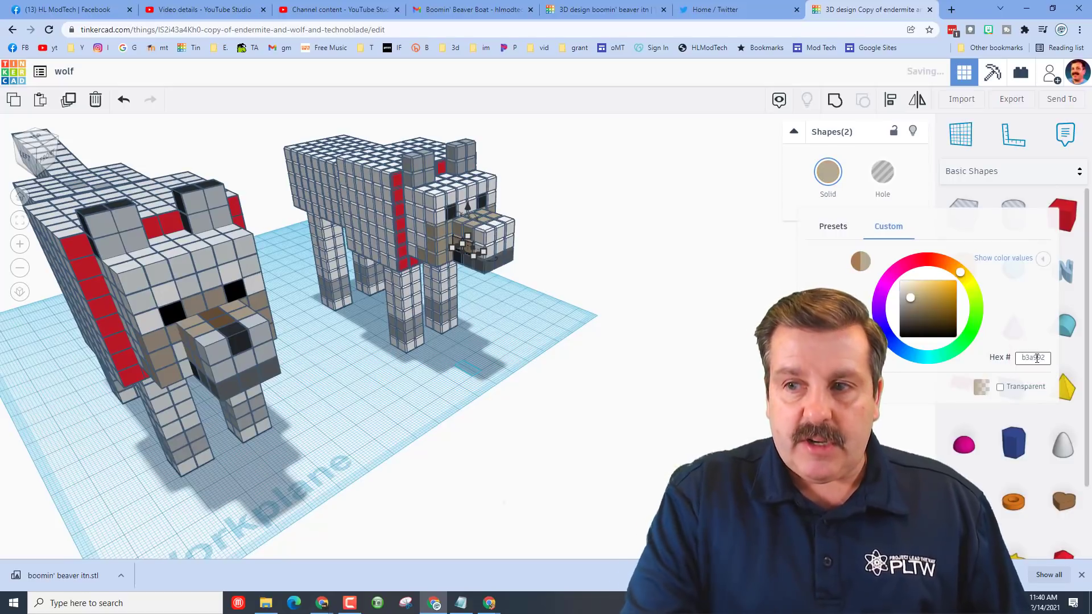
Step: Duplicate the four-block row at the bottom of the new wolf's open rear and repeat it upward to fill the opening
{"action": "right_click_drag", "start_coordinate": [540, 330], "coordinate": [597, 340]}
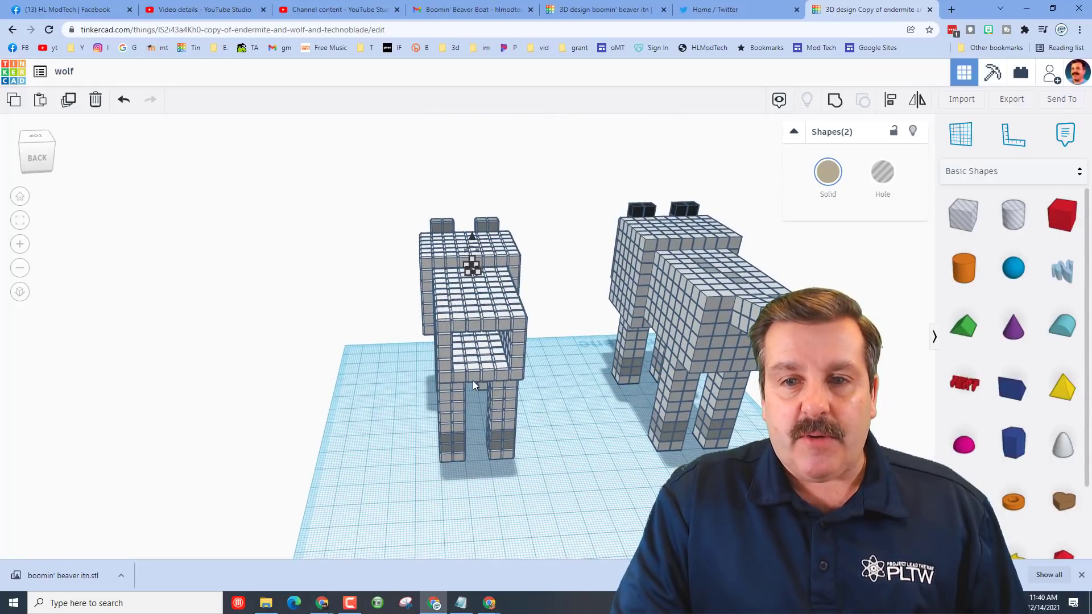
{"action": "left_click", "coordinate": [458, 371]}
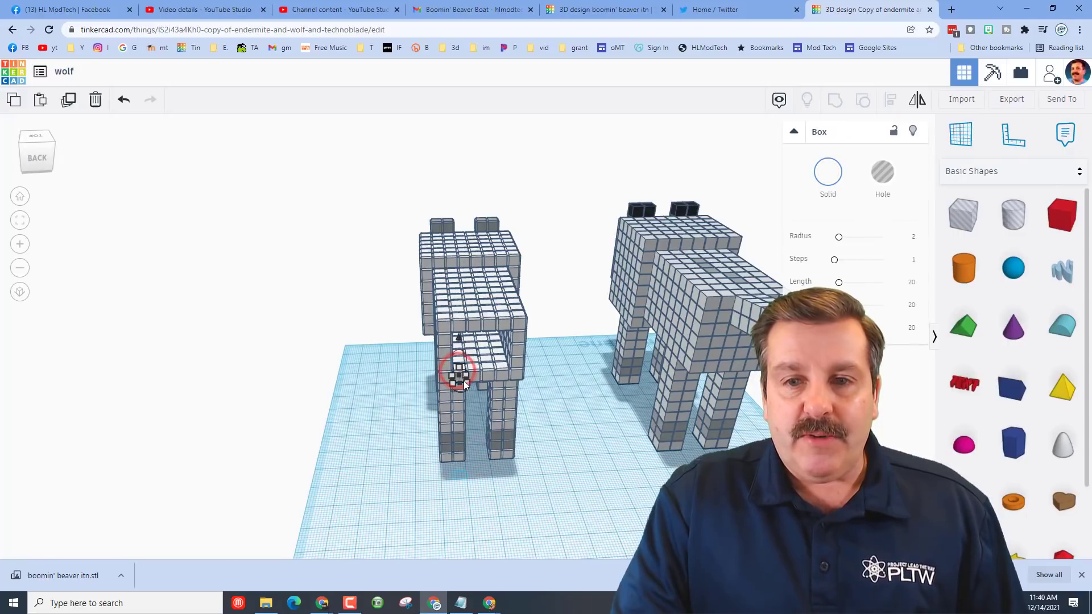
{"action": "left_click", "coordinate": [477, 374], "text": "shift"}
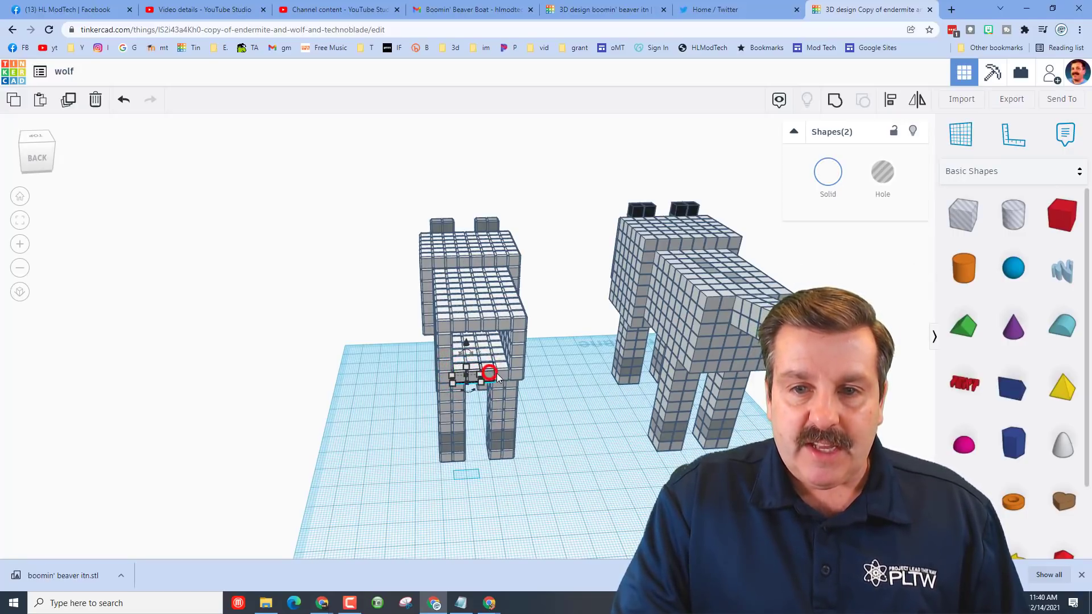
{"action": "left_click", "coordinate": [499, 373], "text": "shift"}
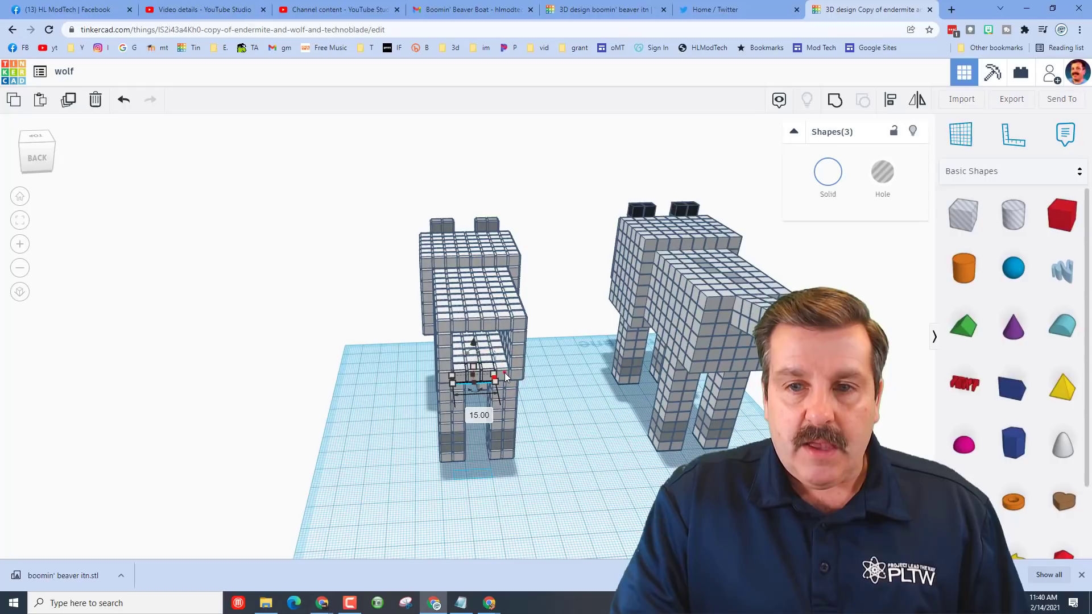
{"action": "left_click", "coordinate": [504, 373], "text": "shift"}
{"action": "key", "text": "ctrl+d"}
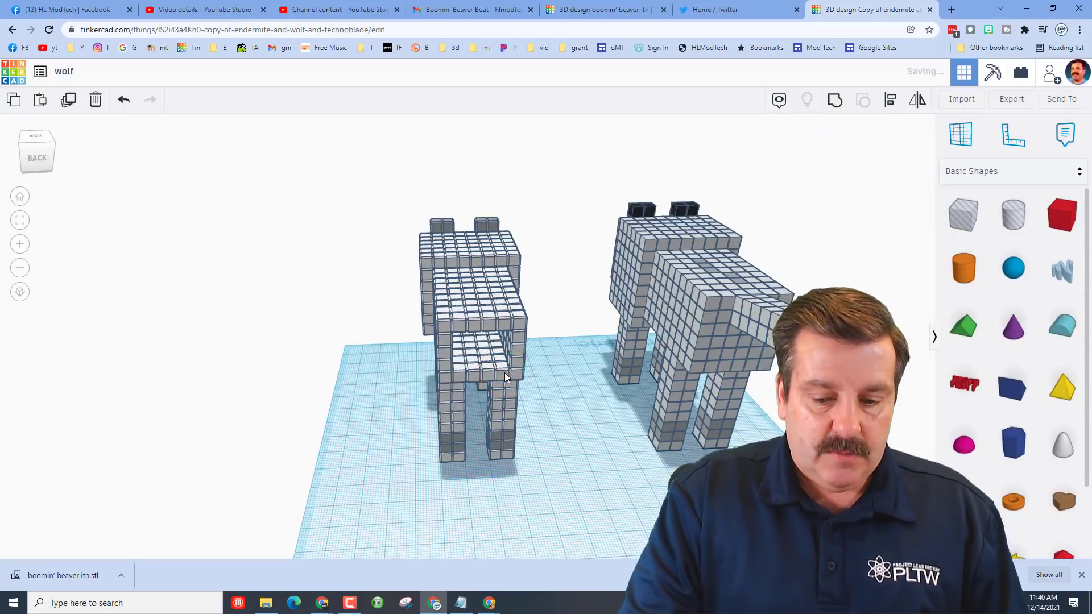
{"action": "key", "text": "ctrl+Up"}
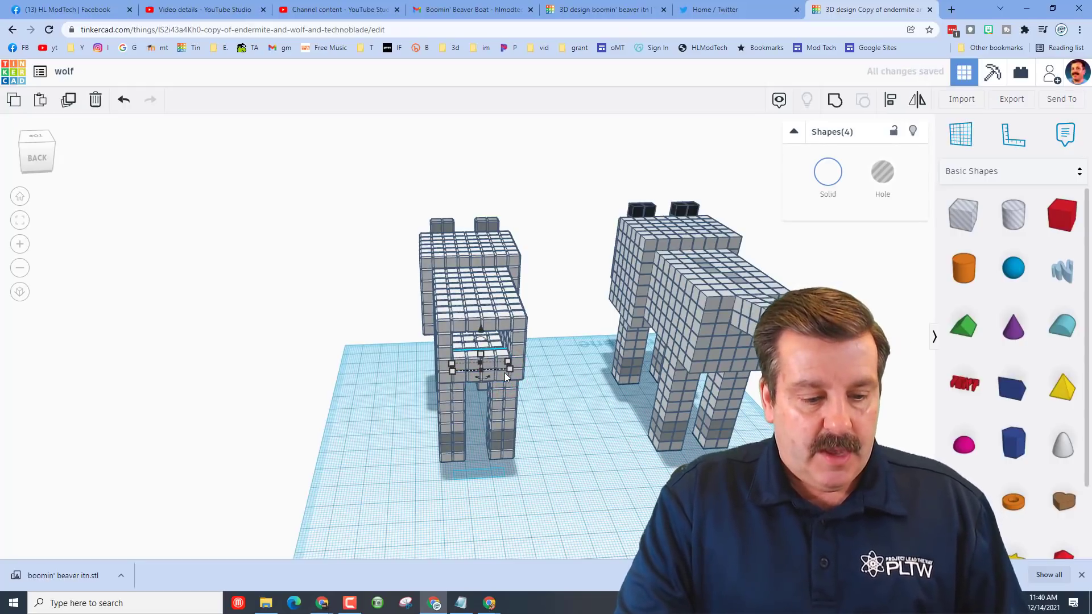
{"action": "key", "text": "ctrl+Up"}
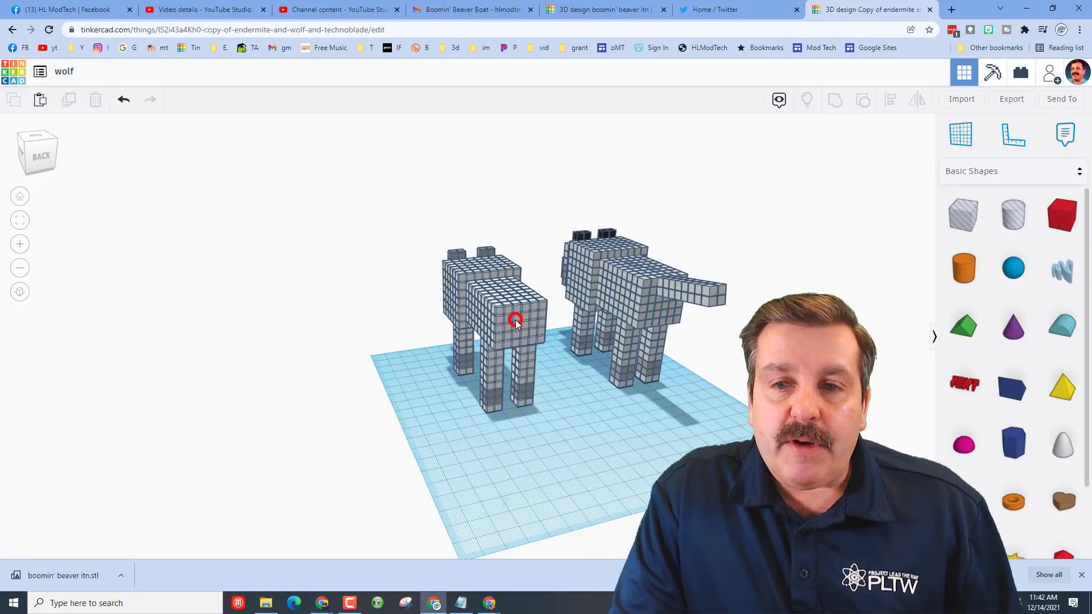
Step: Duplicate the four center blocks in the rear's top two rows and repeat them outward to form the wolf's tail
{"action": "left_click", "coordinate": [543, 315]}
{"action": "scroll", "coordinate": [543, 315], "scroll_direction": "up", "scroll_amount": 2}
{"action": "key", "text": "f"}
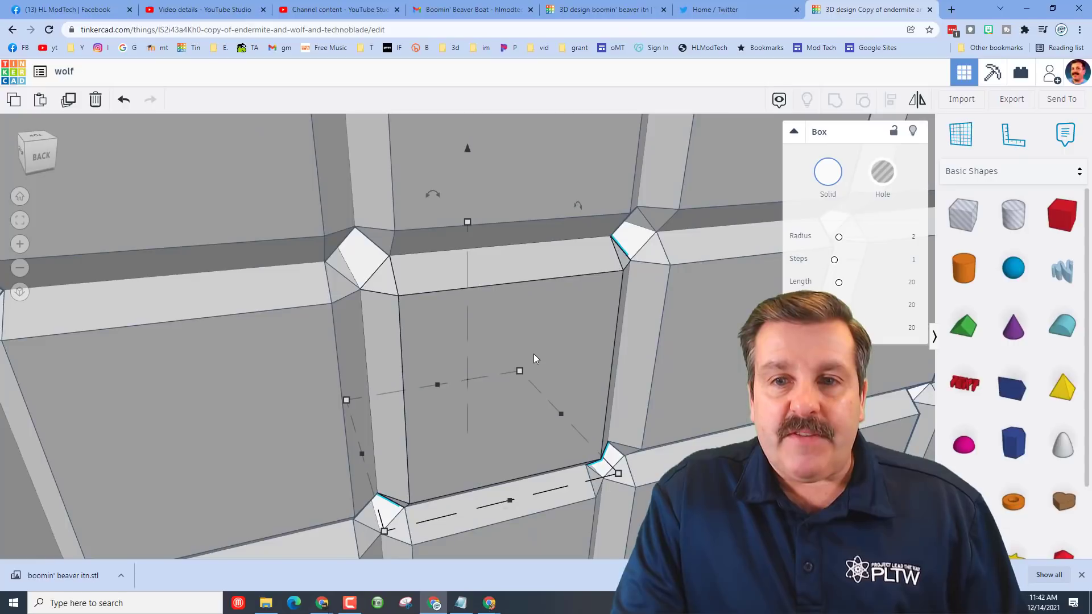
{"action": "scroll", "coordinate": [532, 356], "scroll_direction": "down", "scroll_amount": 4}
{"action": "scroll", "coordinate": [509, 327], "scroll_direction": "down", "scroll_amount": 5}
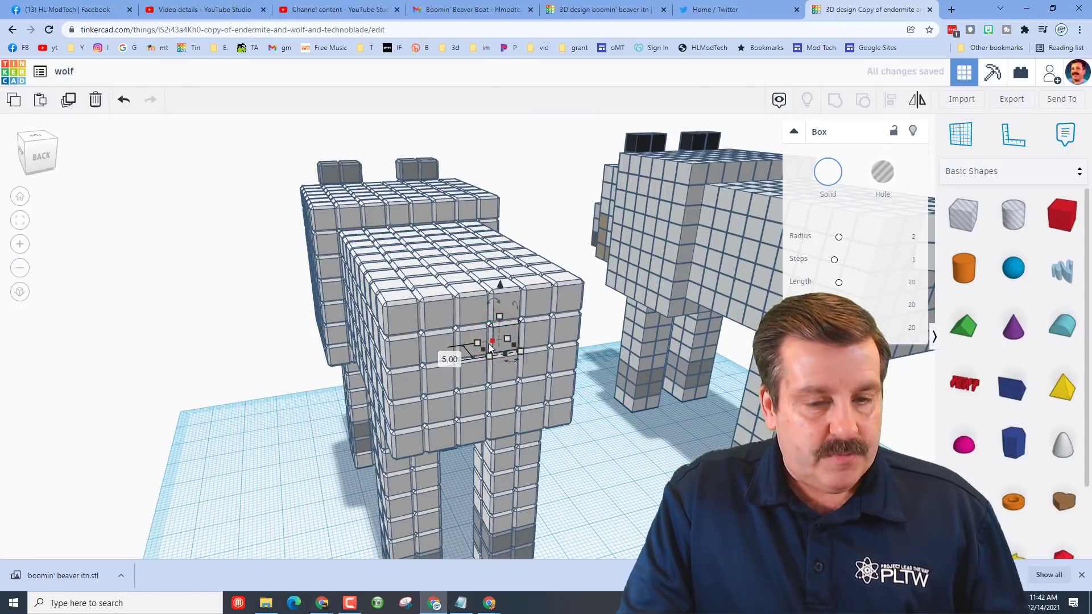
{"action": "left_click_drag", "start_coordinate": [489, 343], "coordinate": [469, 329]}
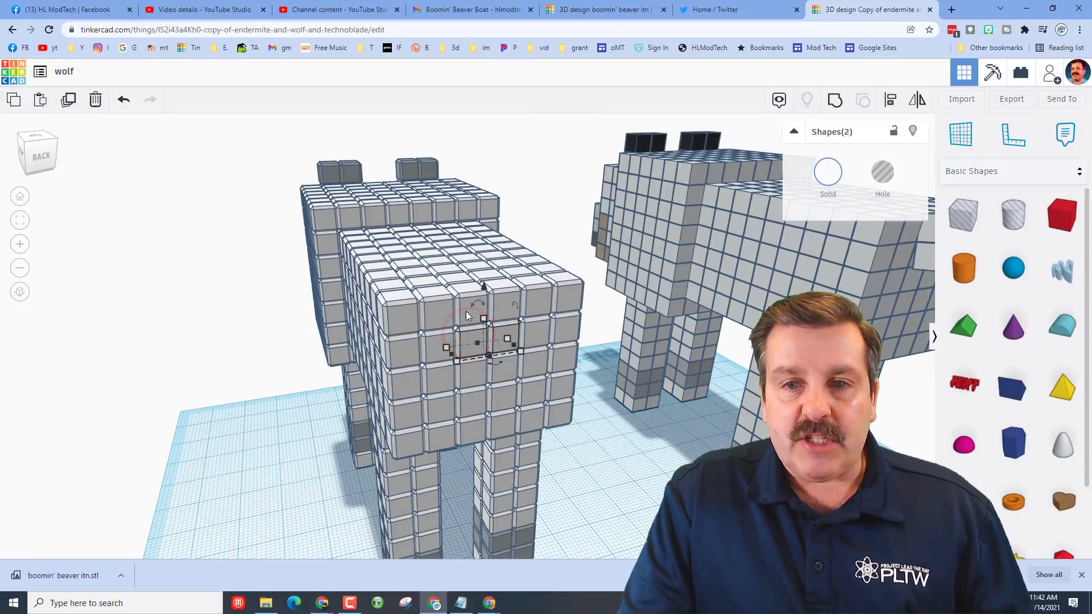
{"action": "left_click", "coordinate": [466, 311], "text": "shift"}
{"action": "left_click", "coordinate": [504, 303], "text": "shift"}
{"action": "left_click", "coordinate": [500, 297], "text": "shift"}
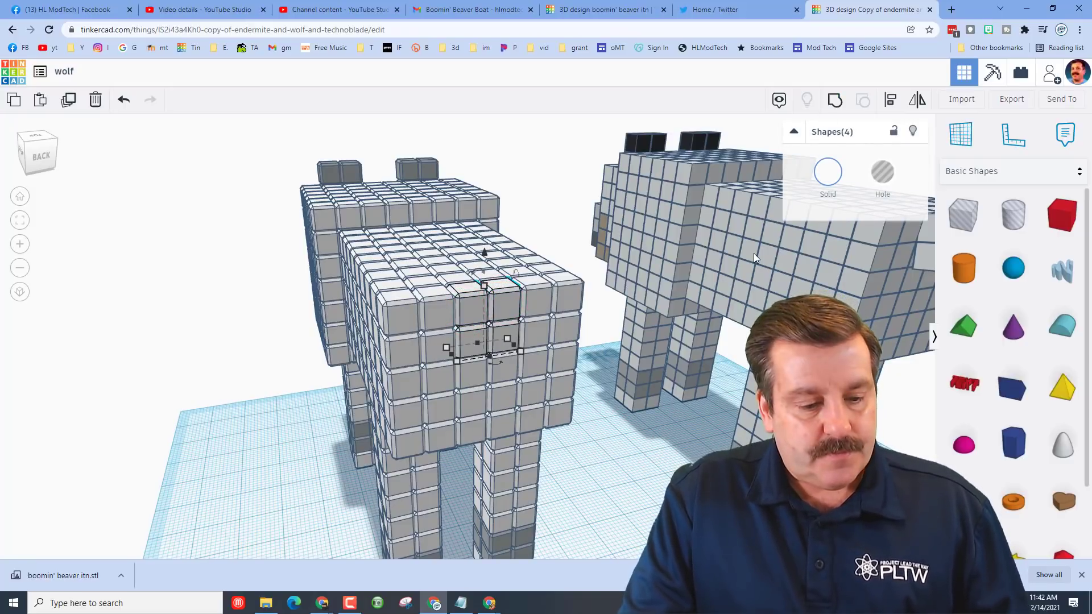
{"action": "key", "text": "Down"}
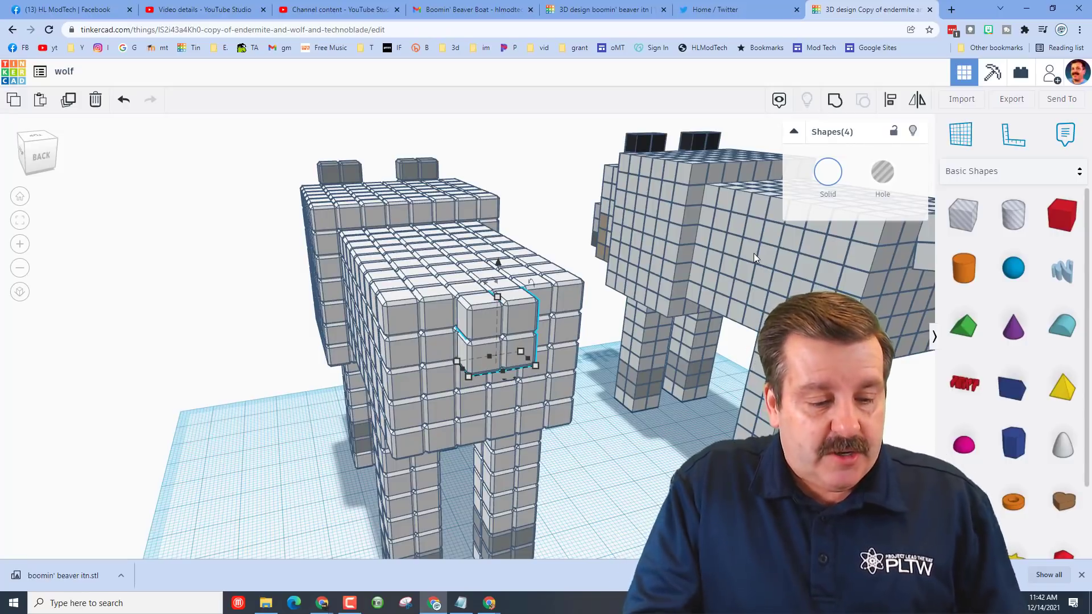
{"action": "key", "text": "Down"}
{"action": "key", "text": "Down"}
{"action": "key", "text": "Down"}
{"action": "key", "text": "Down"}
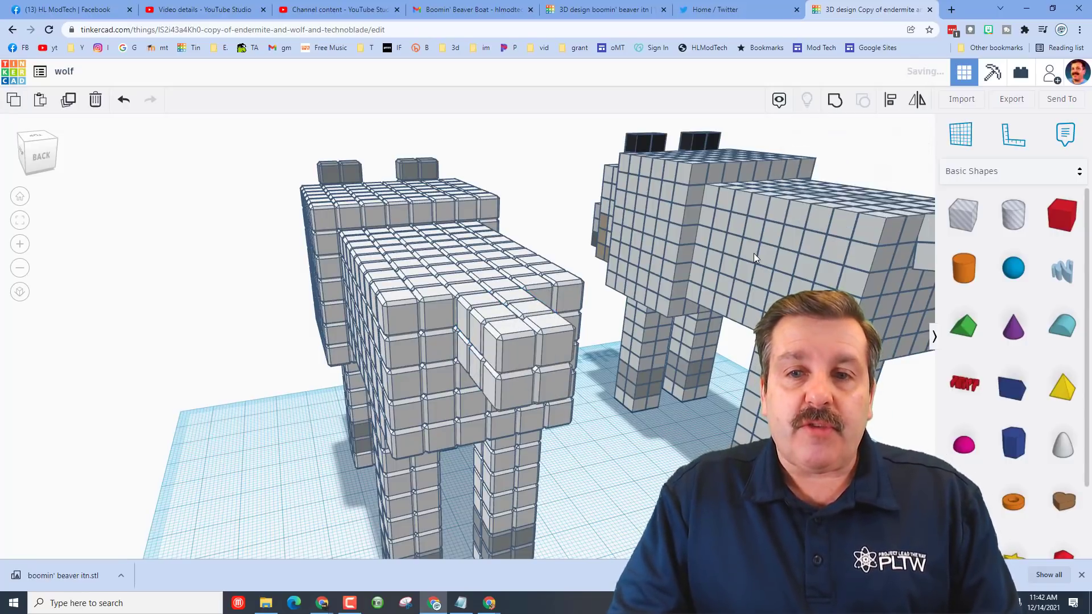
Step: Keep repeating the four-block duplicate outward until the new wolf's tail is eight blocks long
{"action": "key", "text": "Down"}
{"action": "key", "text": "Down"}
{"action": "key", "text": "Down"}
{"action": "key", "text": "Down"}
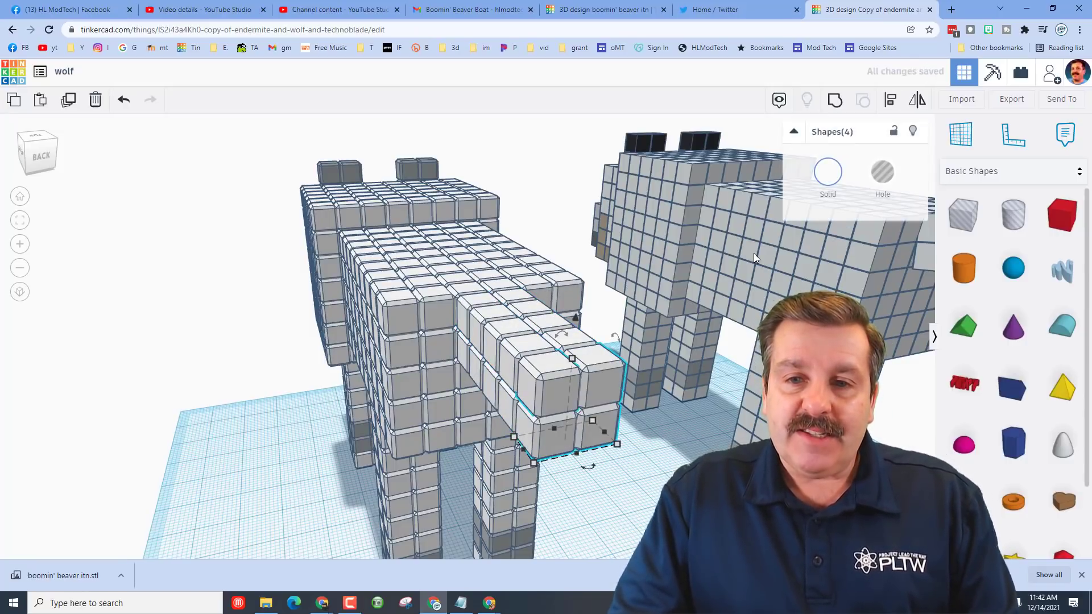
{"action": "key", "text": "Down"}
{"action": "key", "text": "Down"}
{"action": "key", "text": "Down"}
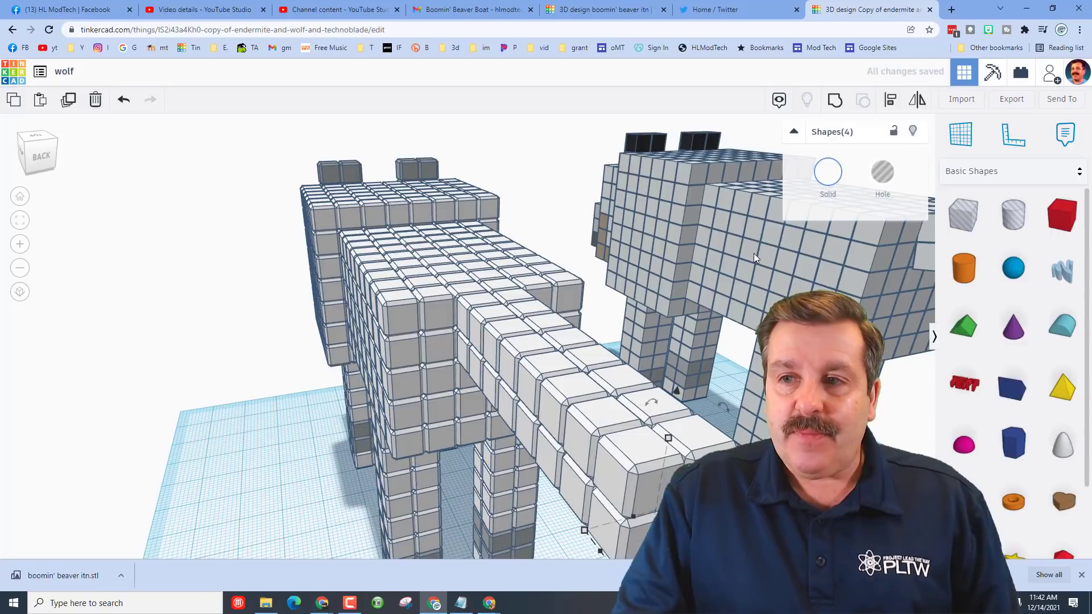
Step: Select all the blocks of the new wolf's tail and rotate the tail upward by 9°
{"action": "scroll", "coordinate": [636, 347], "scroll_direction": "down", "scroll_amount": 3}
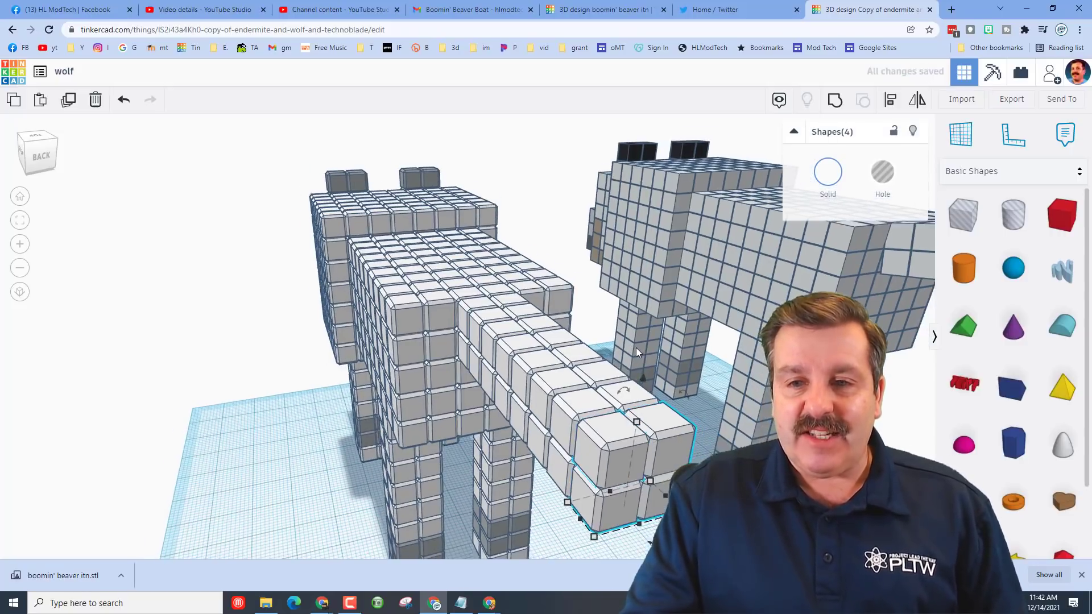
{"action": "right_click_drag", "start_coordinate": [698, 436], "coordinate": [519, 480]}
{"action": "left_click_drag", "start_coordinate": [440, 361], "coordinate": [523, 522]}
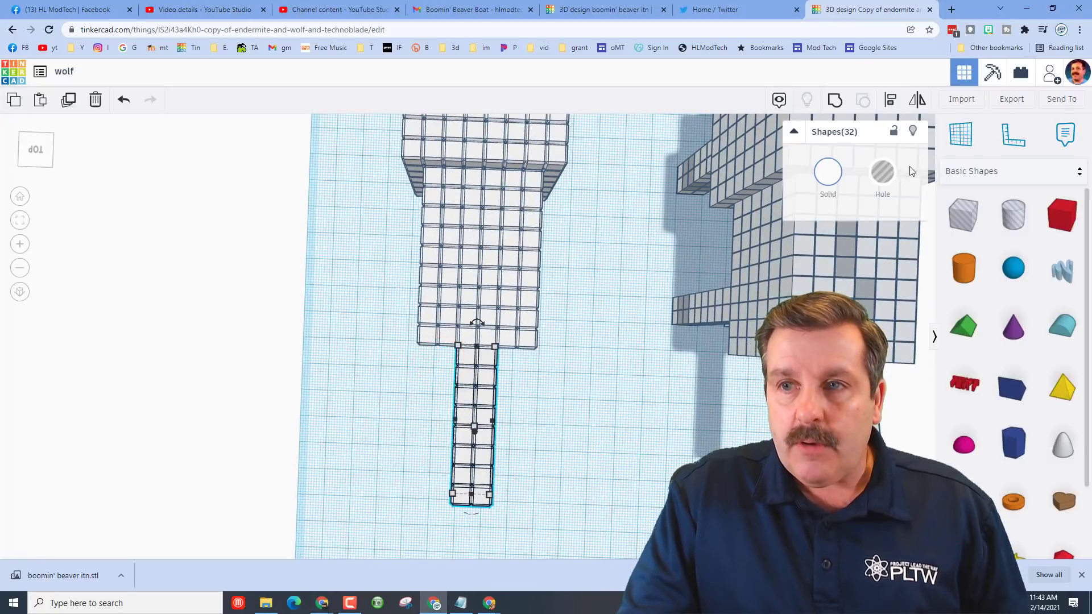
{"action": "left_click", "coordinate": [22, 160]}
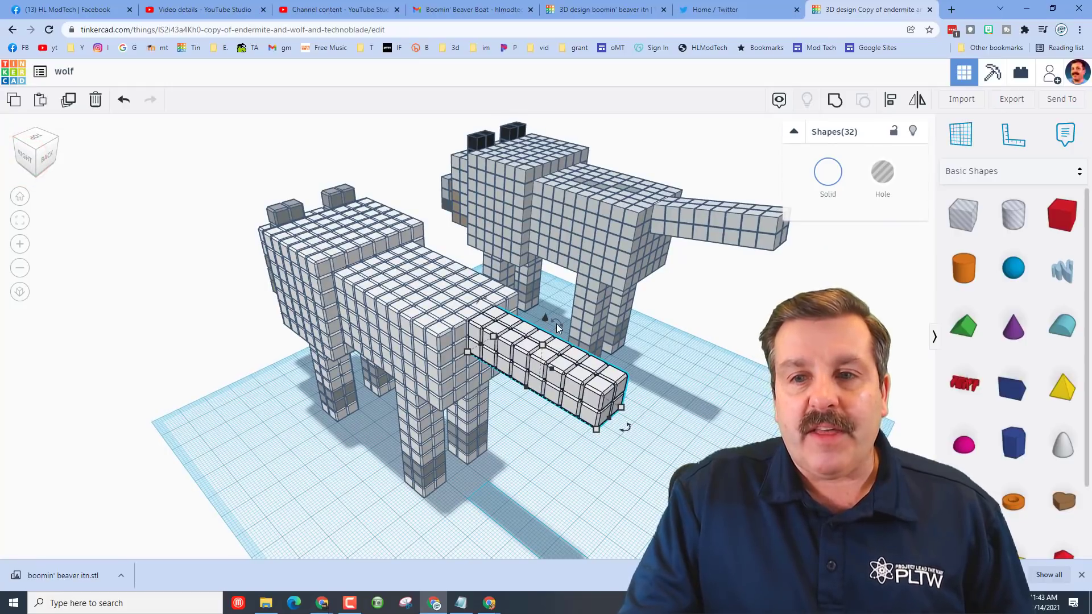
{"action": "left_click_drag", "start_coordinate": [556, 323], "coordinate": [453, 200]}
Step: Set the snap grid to 1.0 mm and nudge the tilted tail slightly up and in toward the wolf's body
{"action": "left_click", "coordinate": [905, 547]}
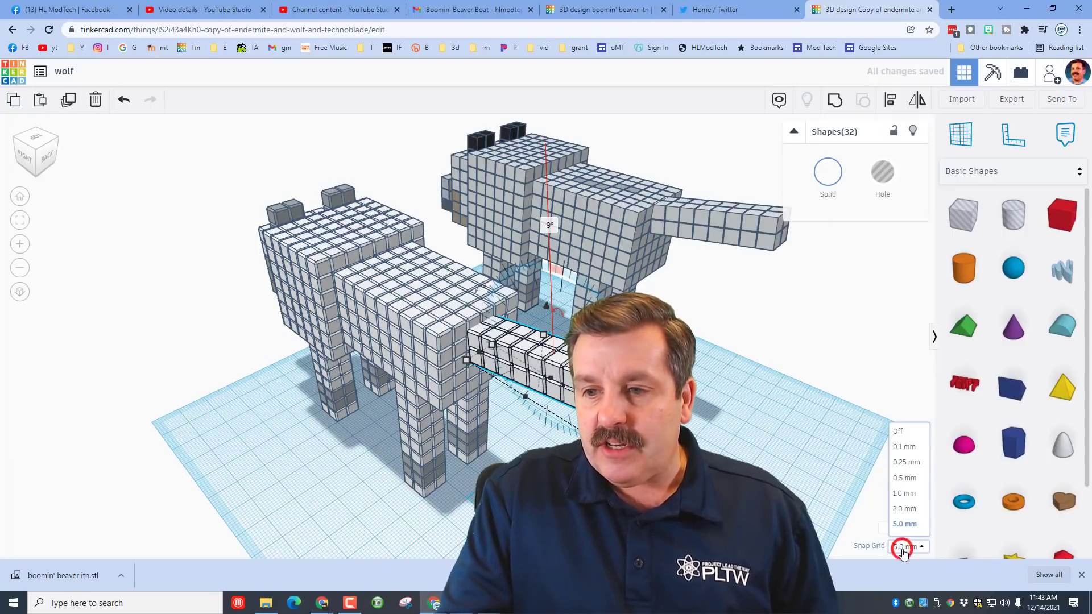
{"action": "left_click", "coordinate": [904, 493]}
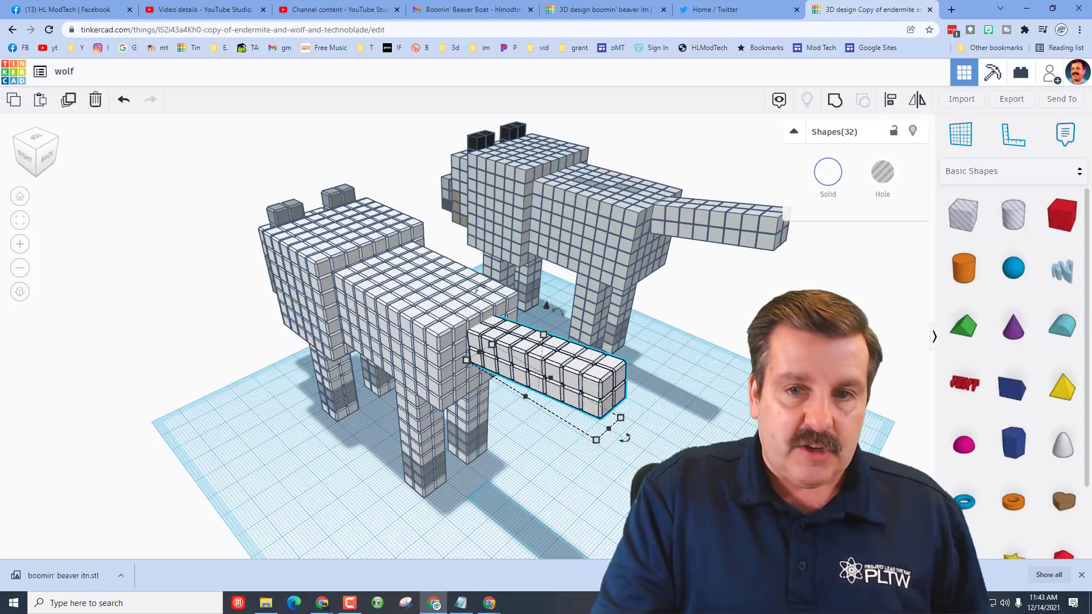
{"action": "key", "text": "ctrl+Up"}
{"action": "key", "text": "ctrl+Up"}
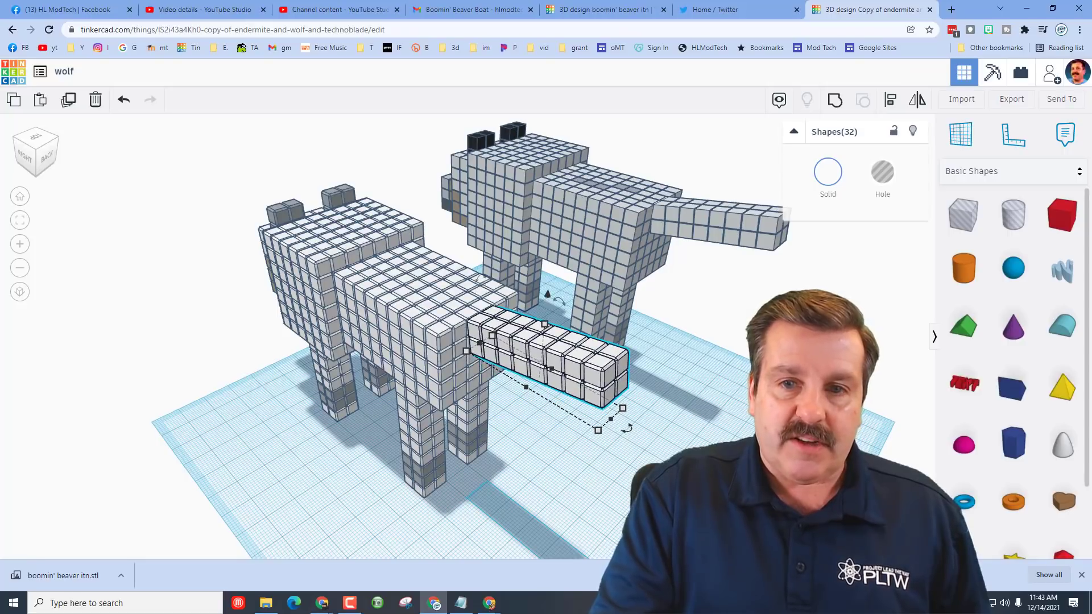
{"action": "key", "text": "Left"}
{"action": "key", "text": "Left"}
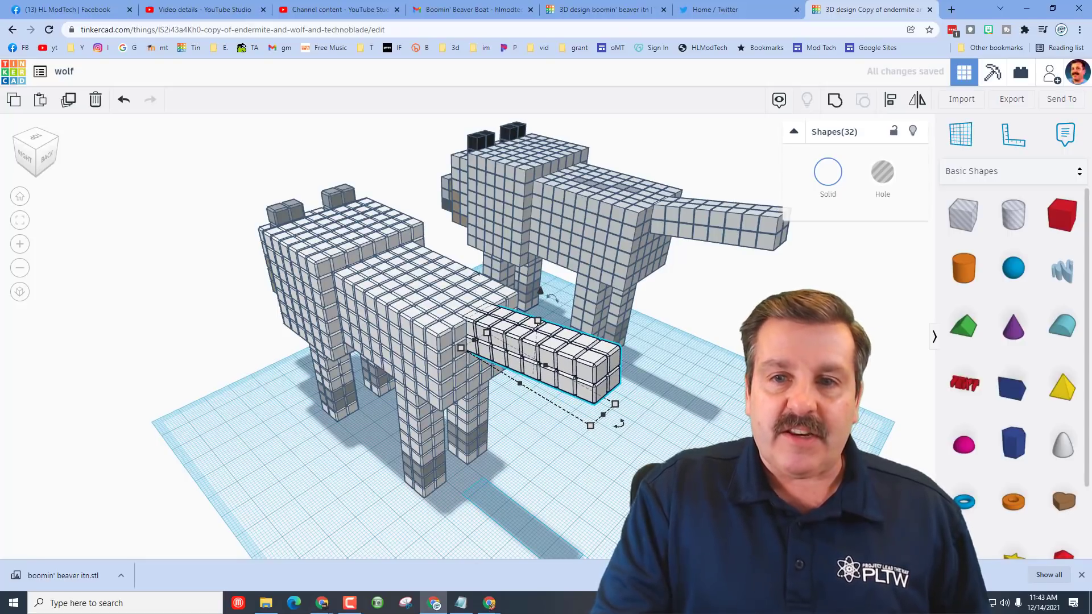
Step: Duplicate the lower outer block of the new wolf's right-side ear beside the ear and thin the copy to a 0.20 mm panel
{"action": "right_click_drag", "start_coordinate": [204, 362], "coordinate": [438, 360]}
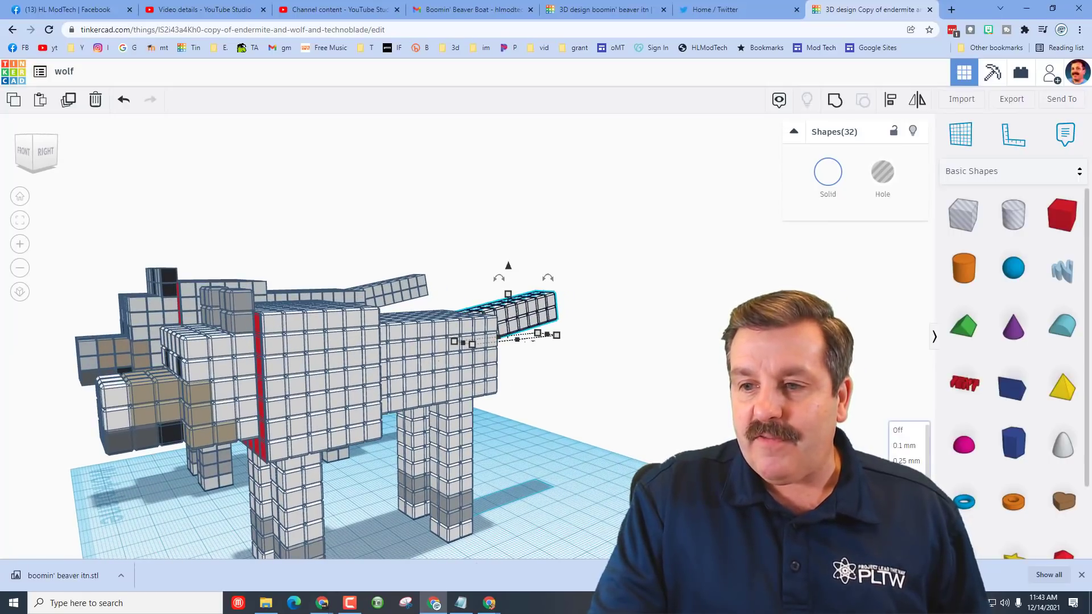
{"action": "left_click", "coordinate": [239, 324]}
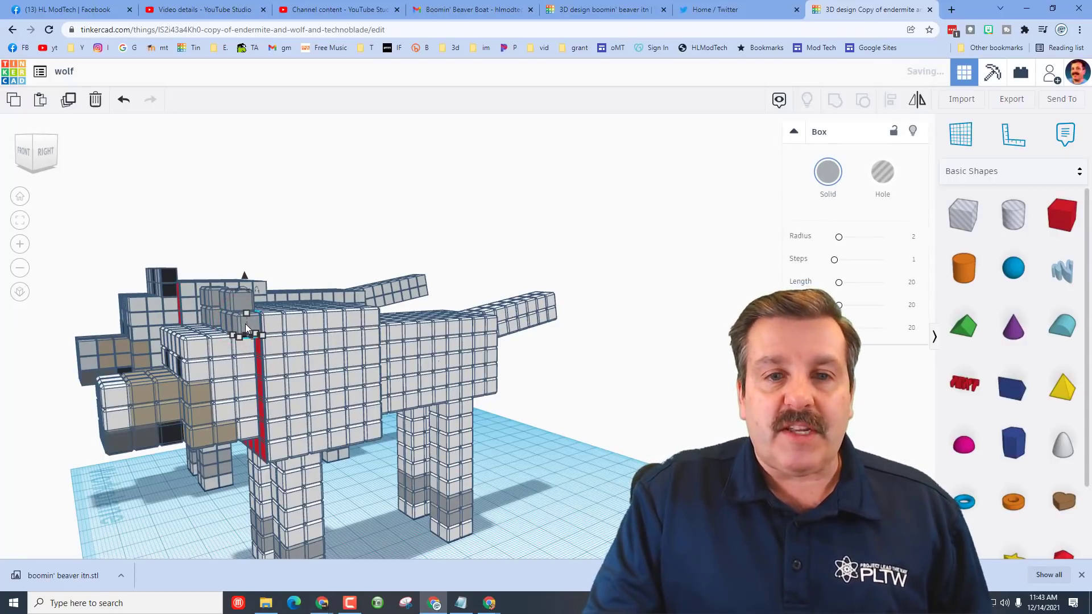
{"action": "left_click", "coordinate": [18, 222]}
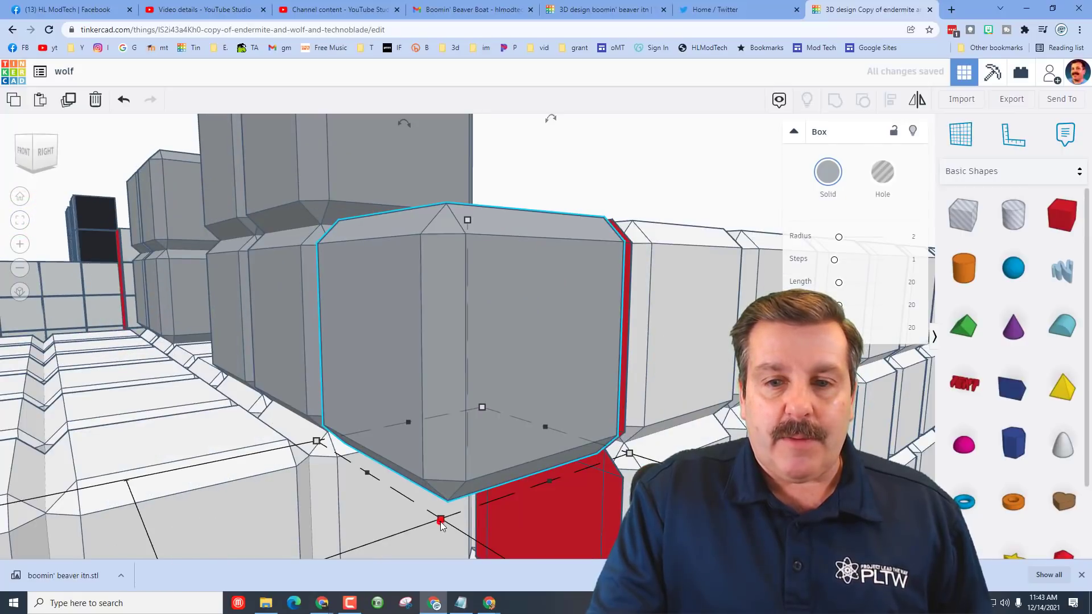
{"action": "right_click_drag", "start_coordinate": [405, 499], "coordinate": [431, 438]}
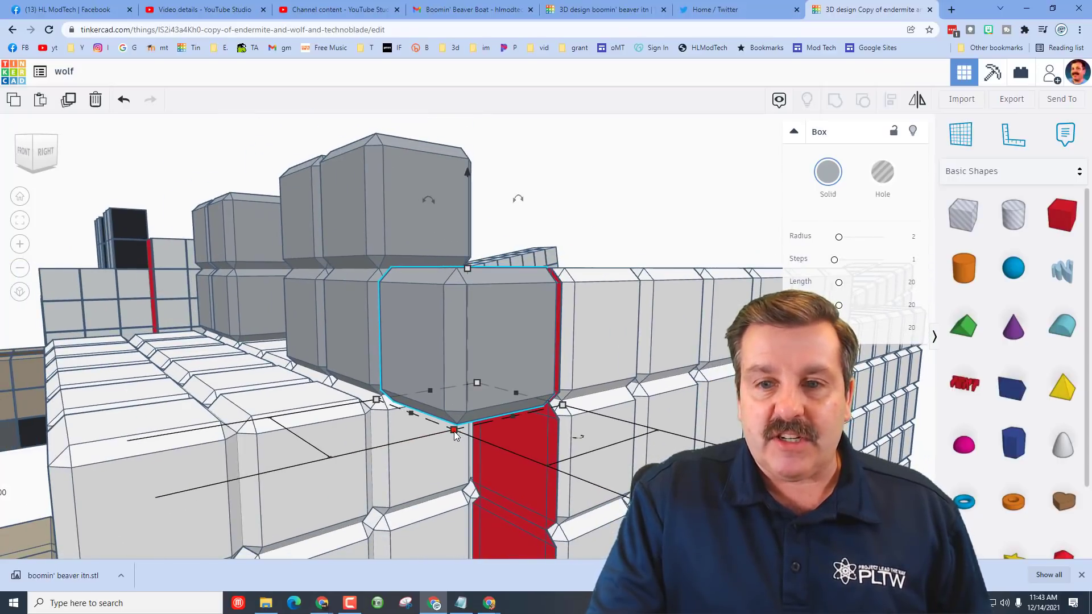
{"action": "scroll", "coordinate": [454, 434], "scroll_direction": "down", "scroll_amount": 2}
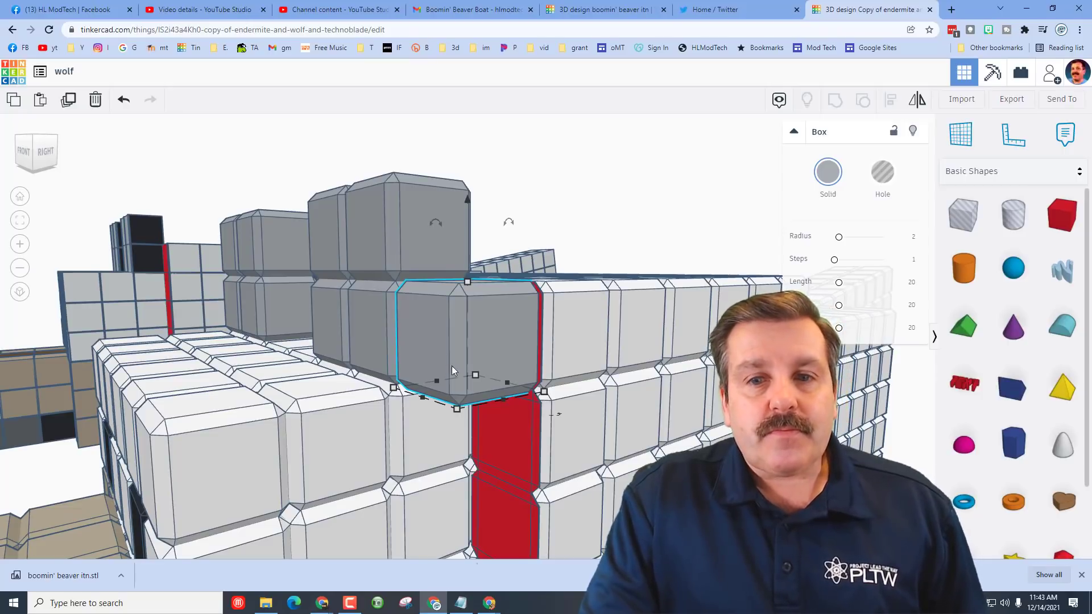
{"action": "left_click", "coordinate": [456, 408]}
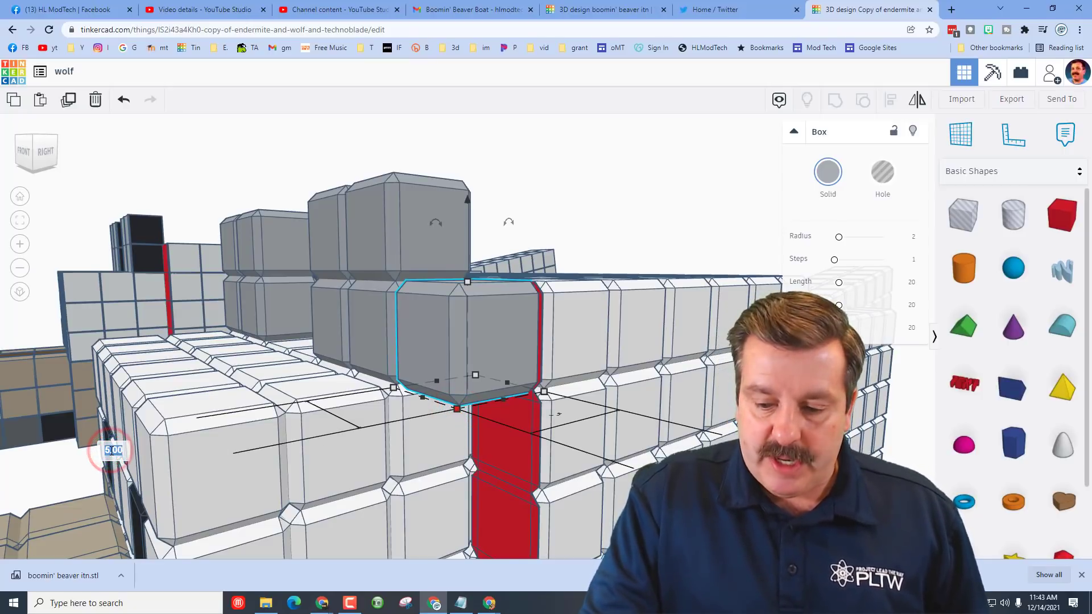
{"action": "key", "text": "Return"}
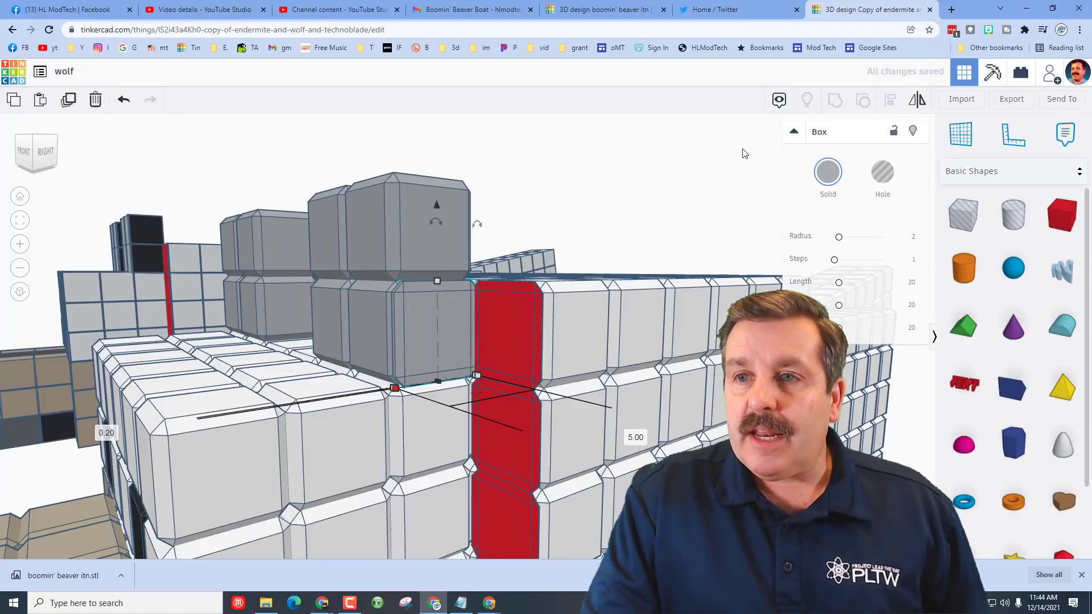
Step: Color the thin ear panel black 000000 and duplicate it one block higher to cover the ear's upper outer block
{"action": "left_click", "coordinate": [825, 181]}
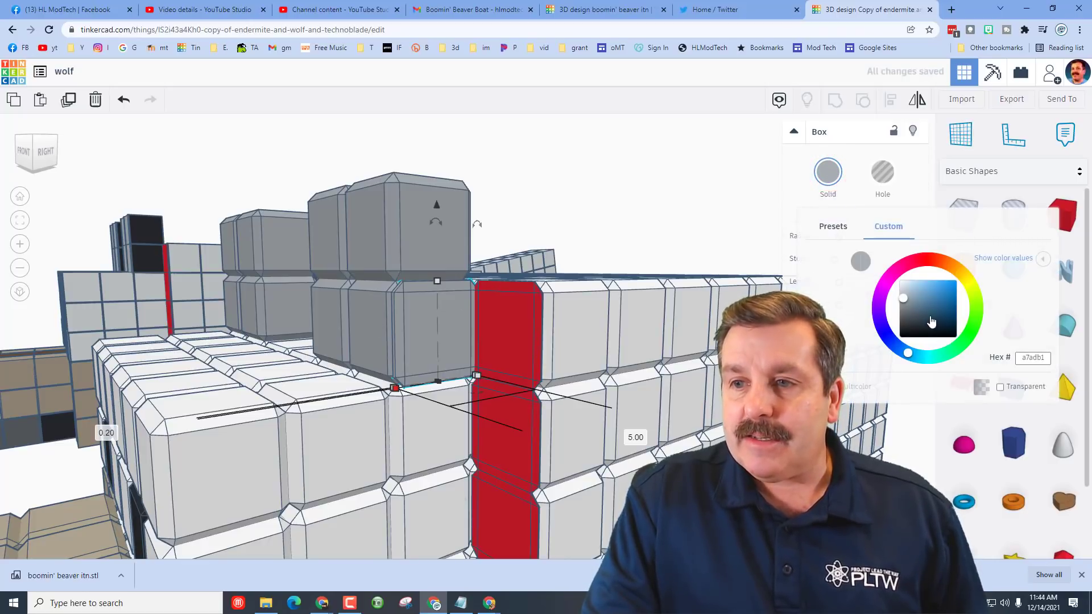
{"action": "left_click_drag", "start_coordinate": [931, 321], "coordinate": [901, 338]}
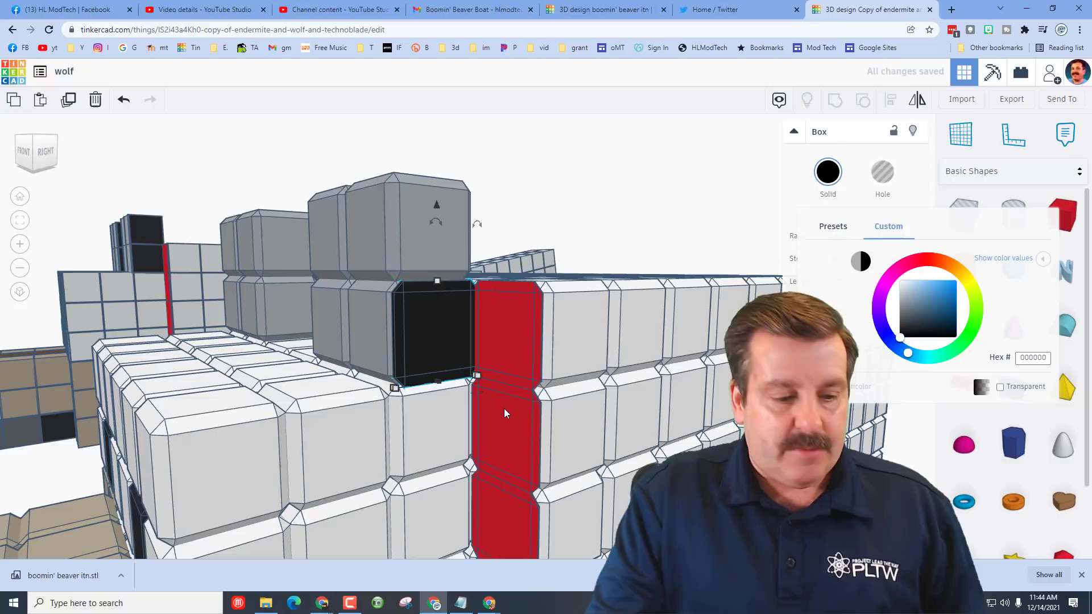
{"action": "key", "text": "ctrl+d"}
{"action": "key", "text": "ctrl+shift+Up"}
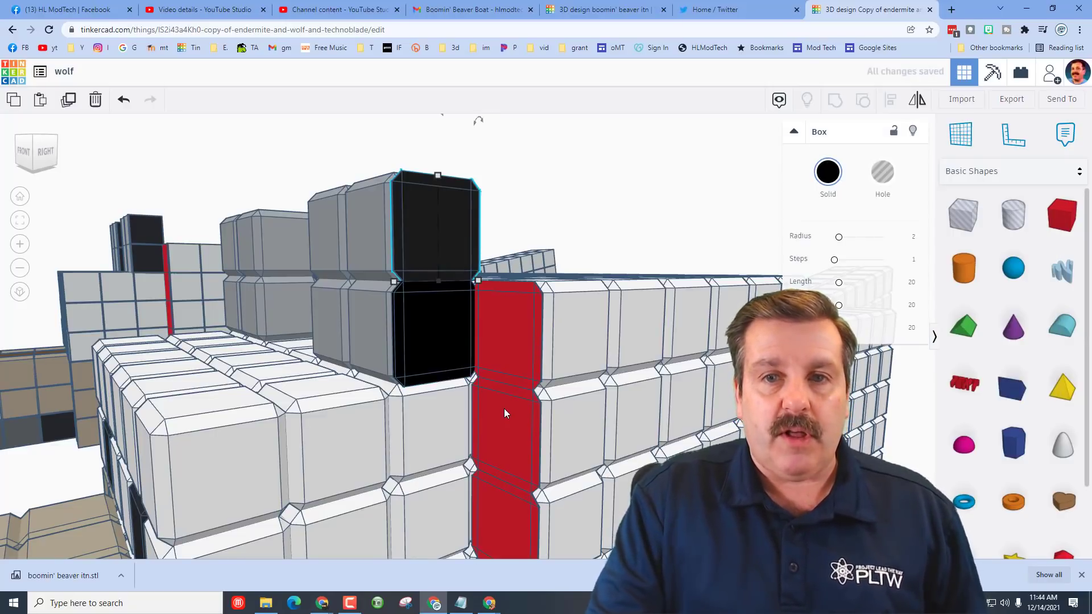
Step: Duplicate the two black panels and drop the copies onto the inner side of the left-side ear, using a workplane on that face
{"action": "right_click_drag", "start_coordinate": [421, 355], "coordinate": [389, 305]}
{"action": "right_click_drag", "start_coordinate": [390, 305], "coordinate": [445, 348]}
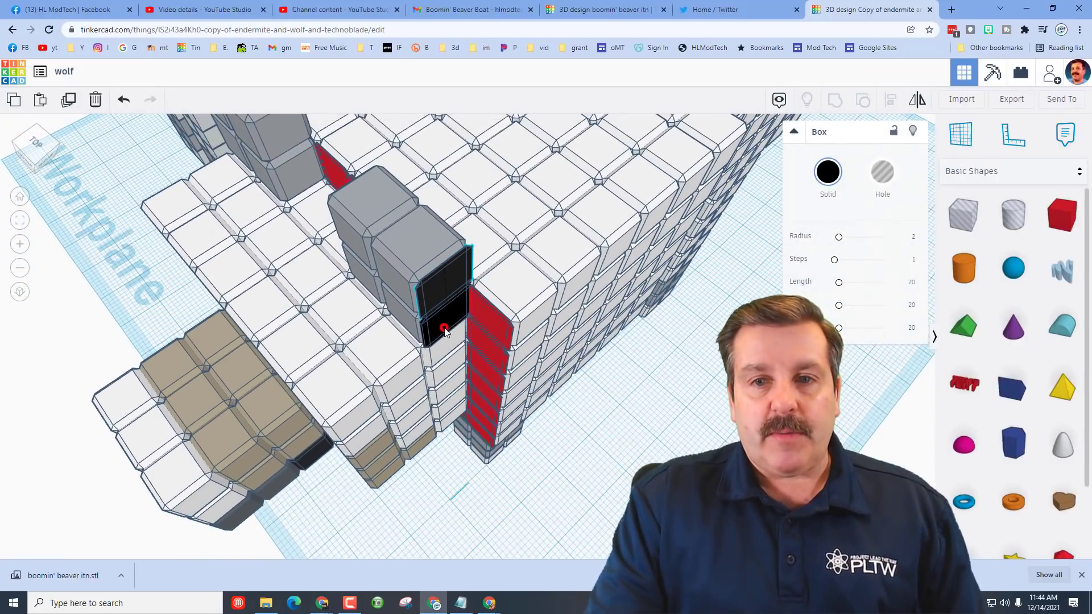
{"action": "left_click", "coordinate": [444, 333], "text": "shift"}
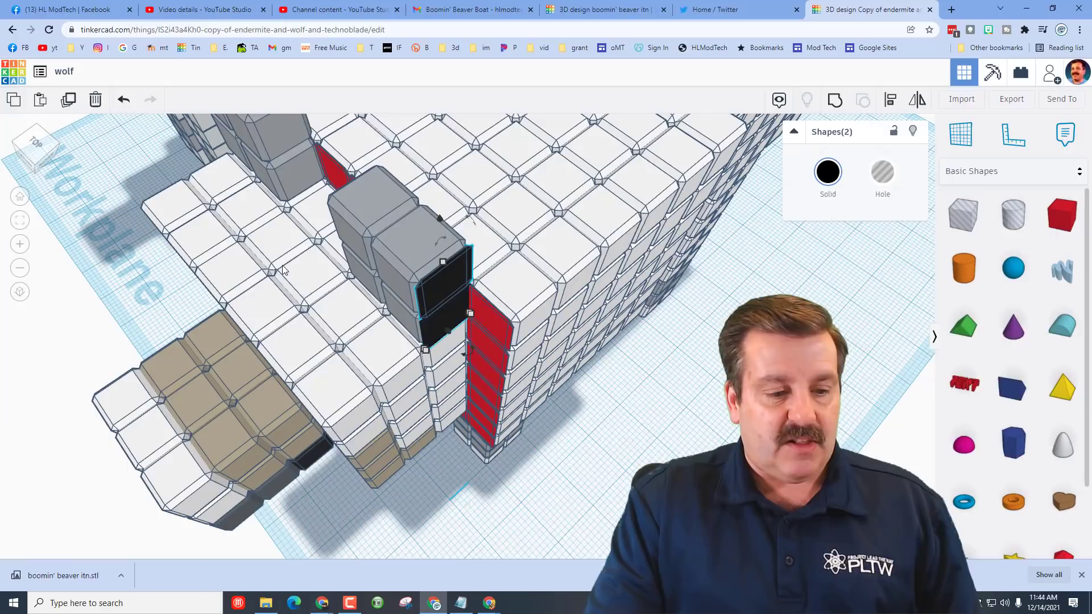
{"action": "left_click", "coordinate": [961, 134]}
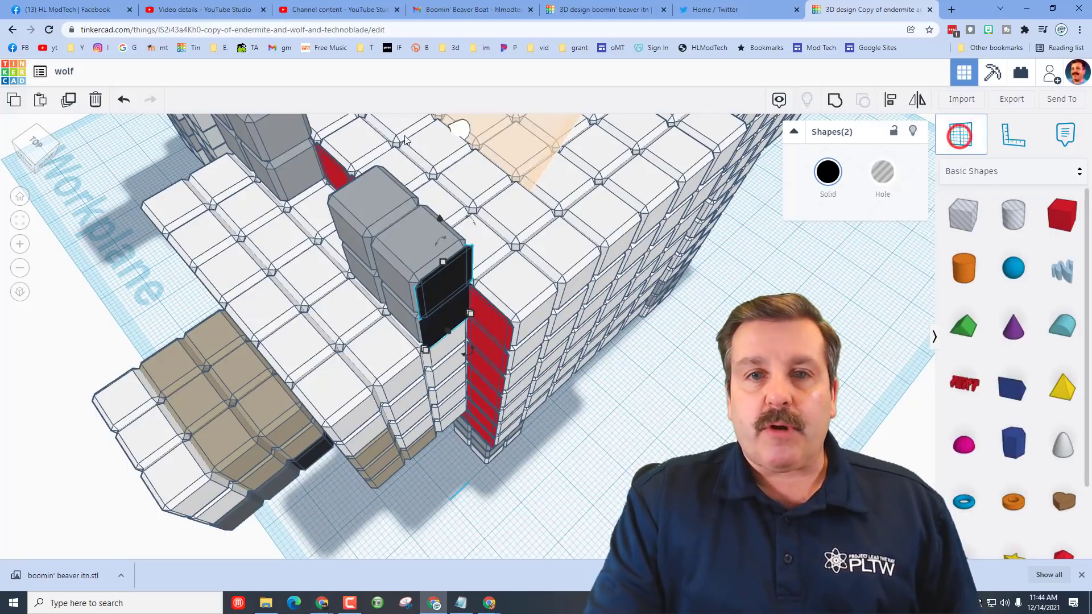
{"action": "left_click", "coordinate": [282, 136]}
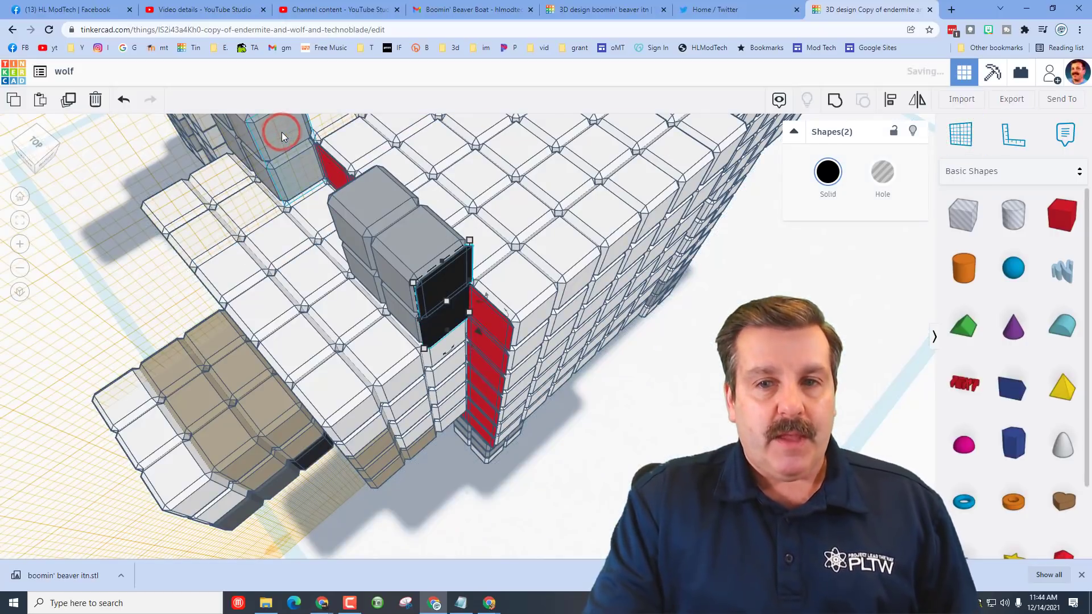
{"action": "key", "text": "d"}
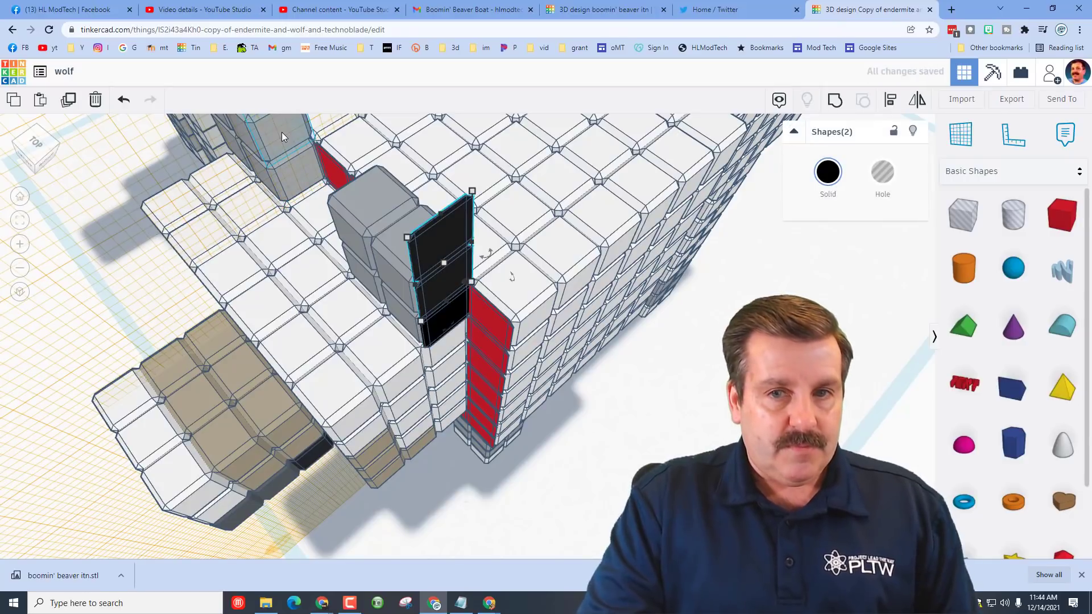
{"action": "key", "text": "d"}
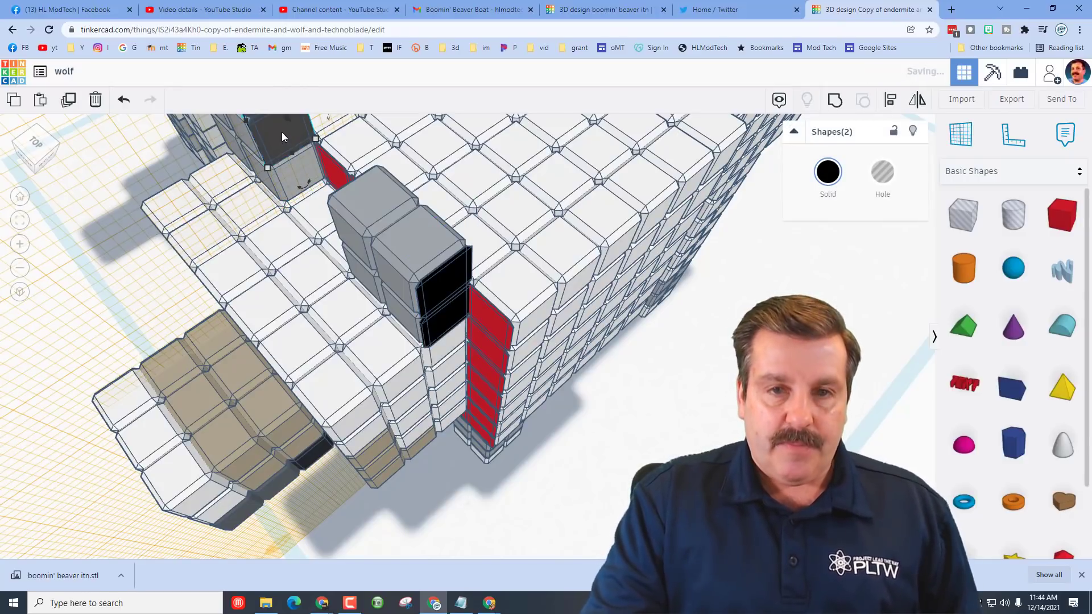
{"action": "key", "text": "Down"}
Step: Select the four black panels on both ears, duplicate them and drop the copies onto a workplane on the right-side ear's inner face
{"action": "scroll", "coordinate": [281, 132], "scroll_direction": "down", "scroll_amount": 6}
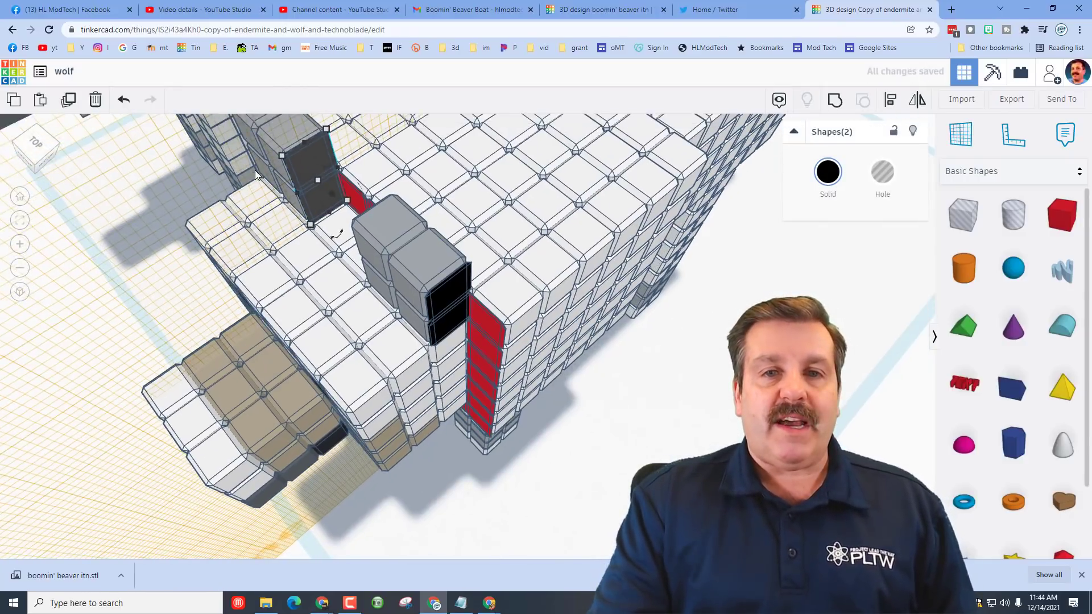
{"action": "right_click_drag", "start_coordinate": [232, 192], "coordinate": [181, 132]}
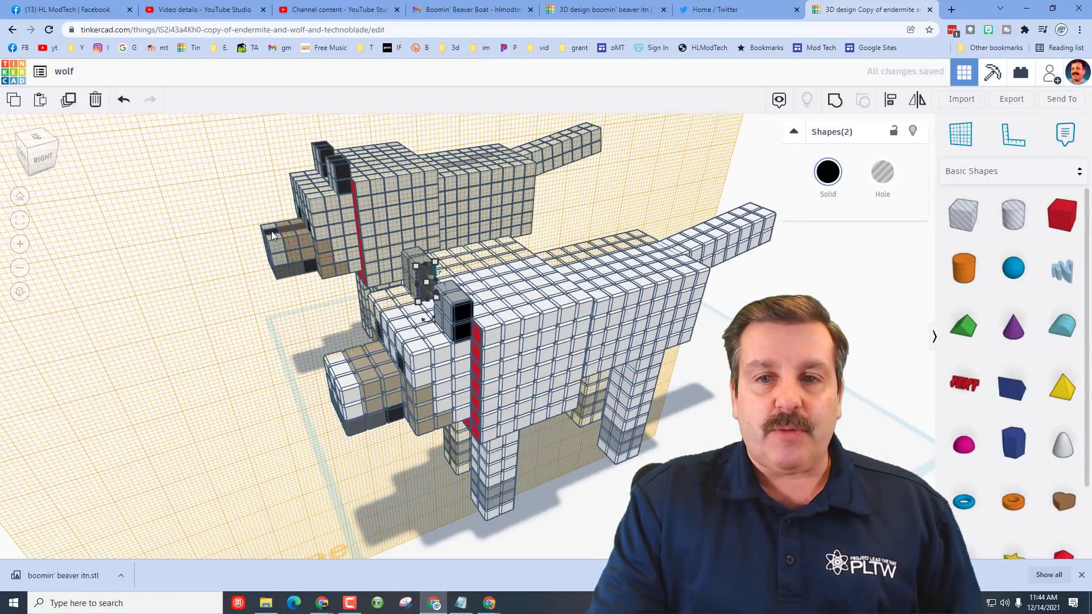
{"action": "left_click", "coordinate": [464, 335], "text": "shift"}
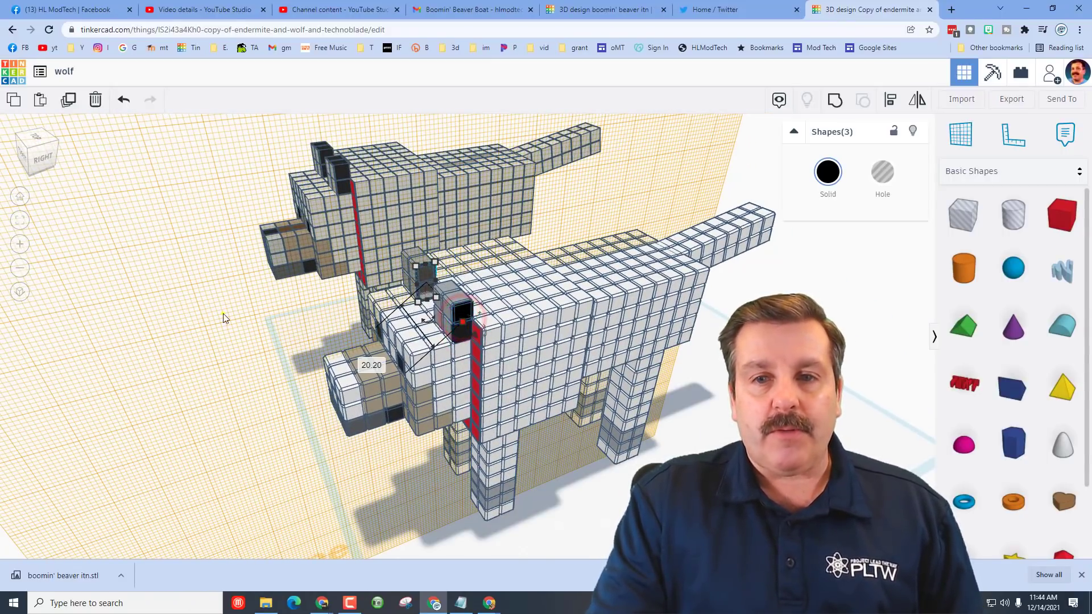
{"action": "right_click_drag", "start_coordinate": [223, 318], "coordinate": [432, 318]}
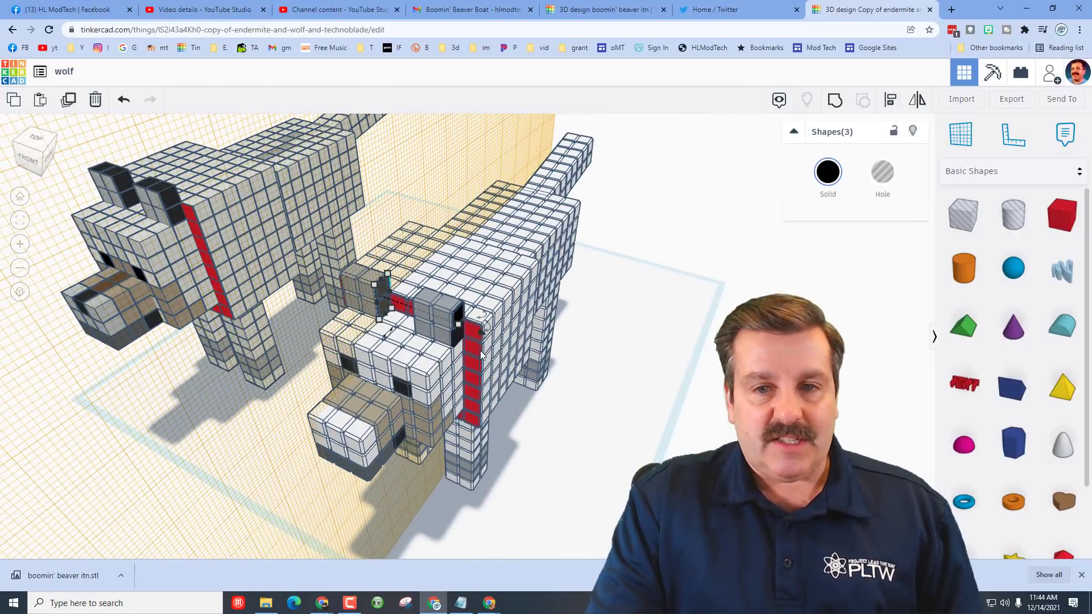
{"action": "left_click", "coordinate": [462, 311], "text": "shift"}
{"action": "right_click_drag", "start_coordinate": [373, 367], "coordinate": [568, 353]}
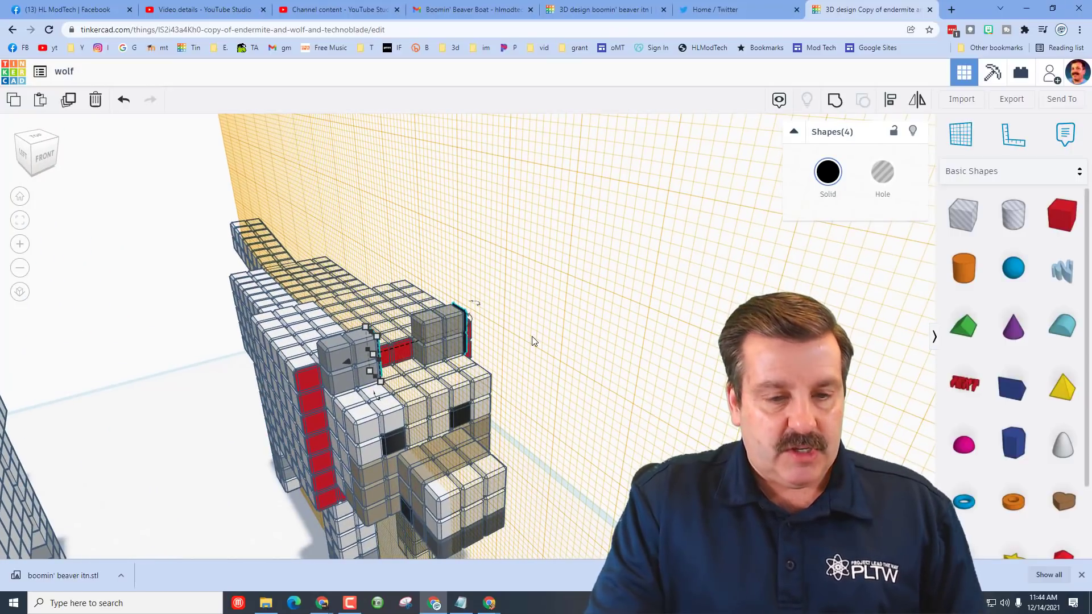
{"action": "key", "text": "d"}
{"action": "left_click", "coordinate": [967, 139]}
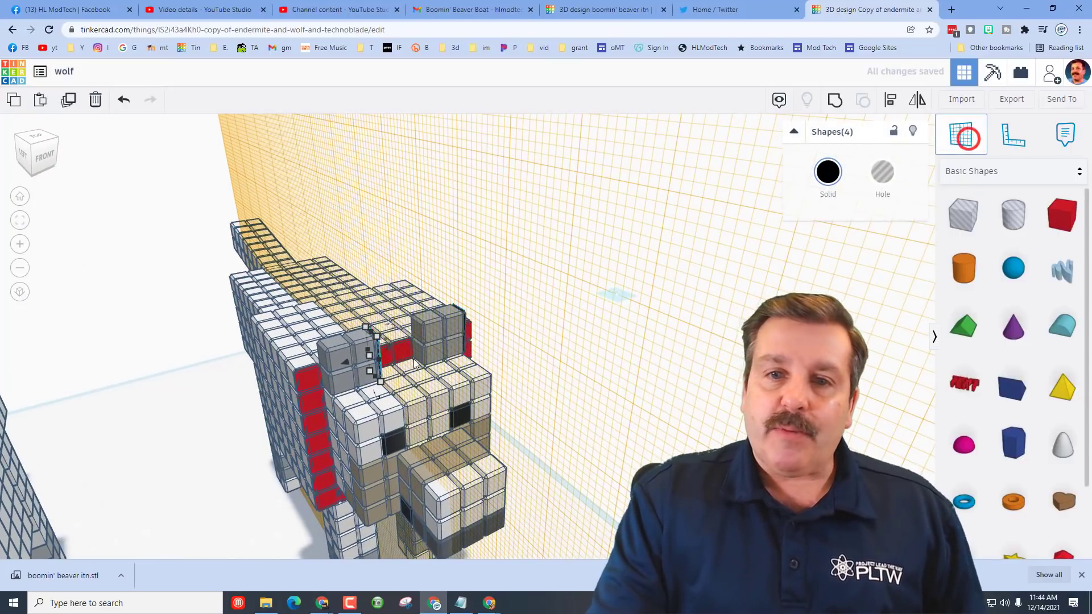
{"action": "left_click", "coordinate": [416, 329]}
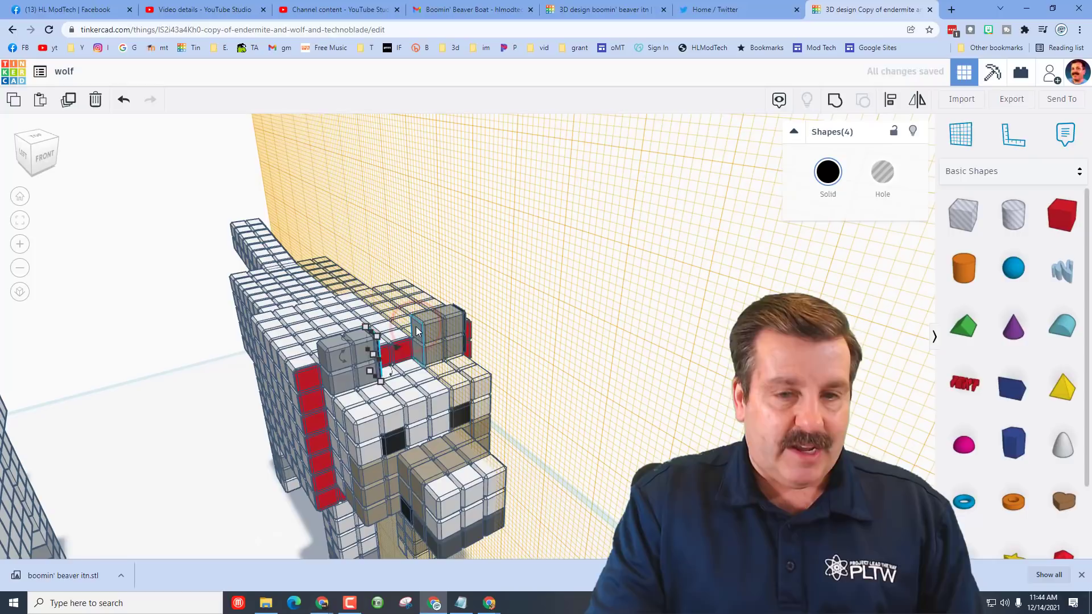
{"action": "key", "text": "d"}
{"action": "right_click_drag", "start_coordinate": [292, 388], "coordinate": [397, 427]}
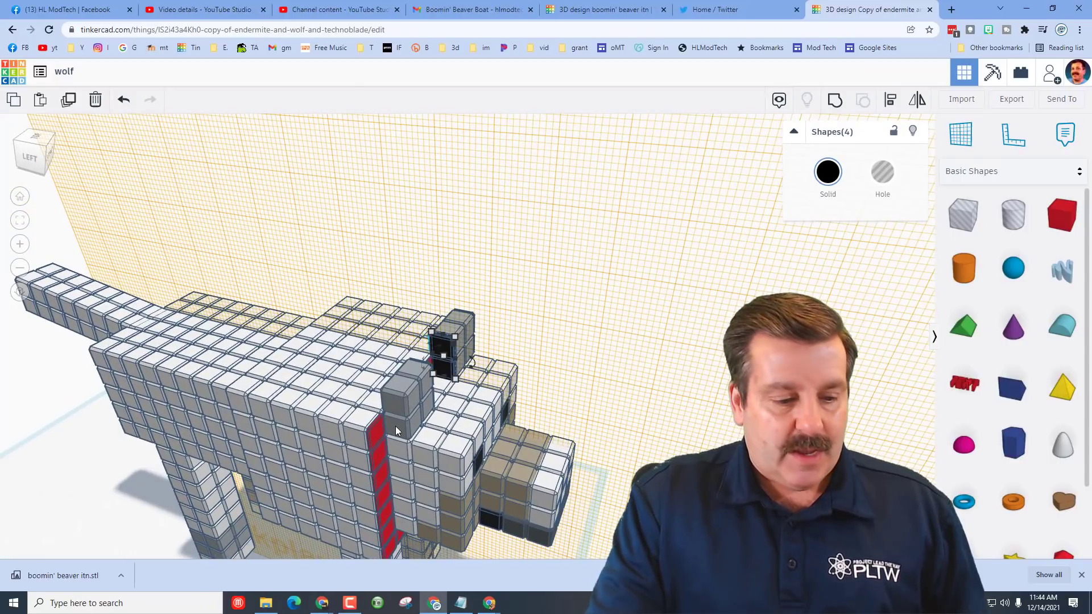
Step: Set a workplane on the left-side ear's outer face and drop two of the four selected black panels onto it
{"action": "key", "text": "w"}
{"action": "left_click", "coordinate": [396, 412]}
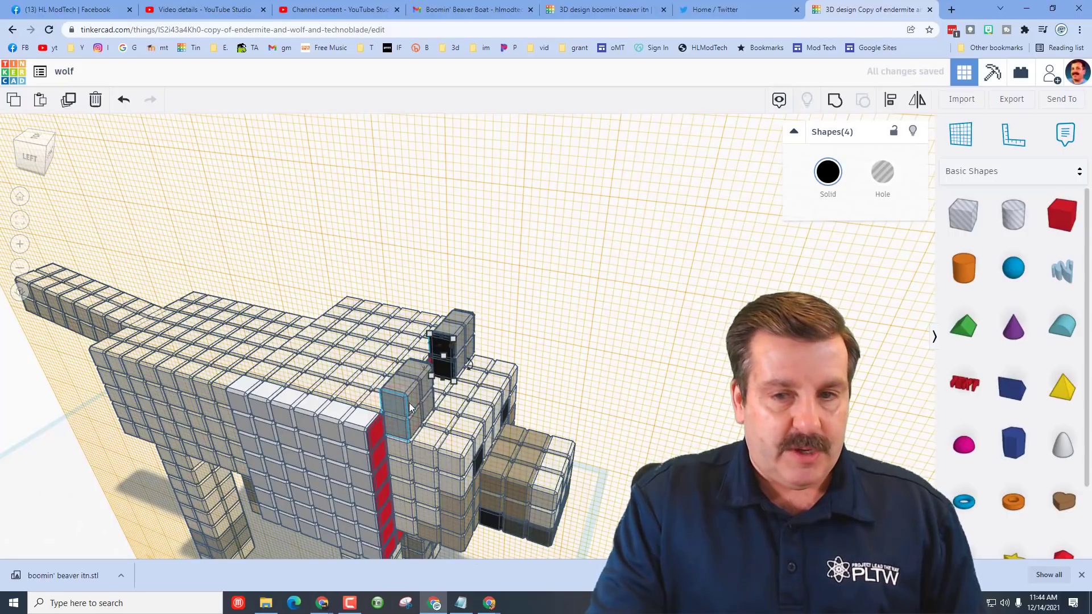
{"action": "left_click", "coordinate": [543, 343]}
{"action": "left_click", "coordinate": [447, 367]}
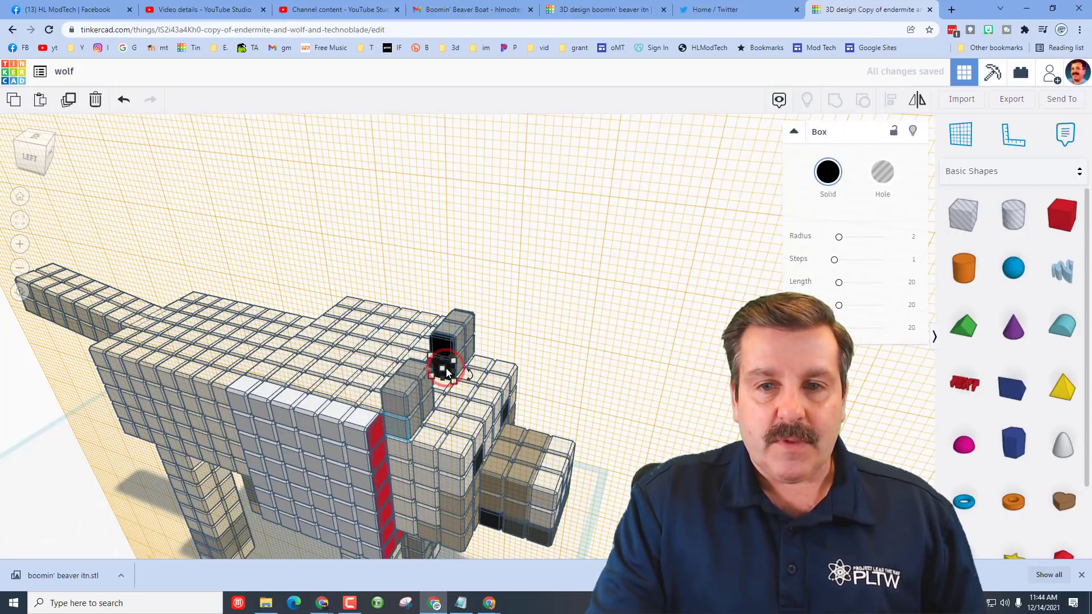
{"action": "left_click", "coordinate": [436, 353], "text": "shift"}
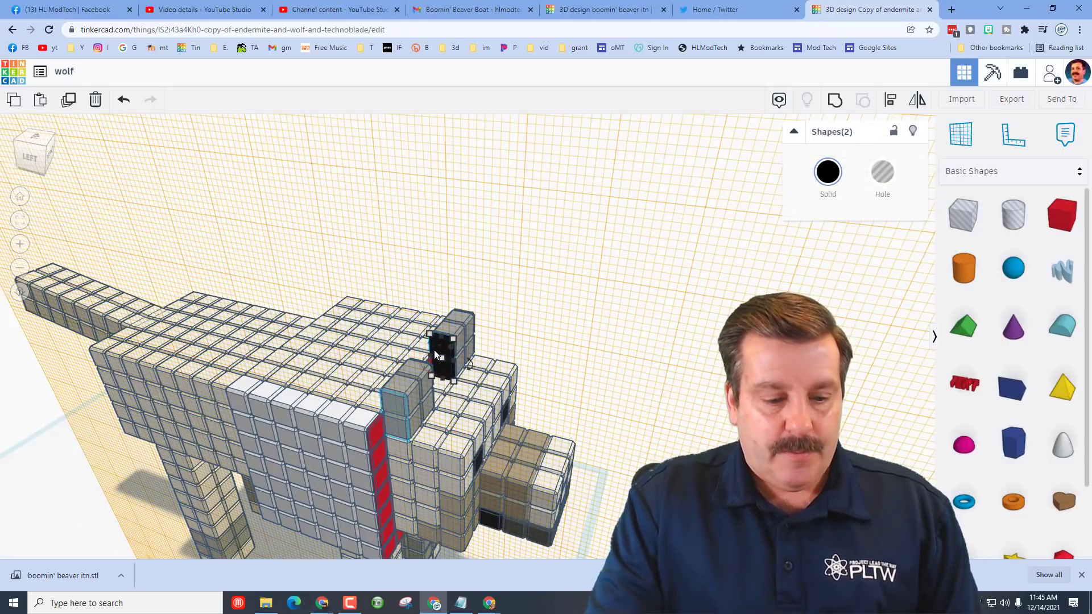
{"action": "key", "text": "shift+Down"}
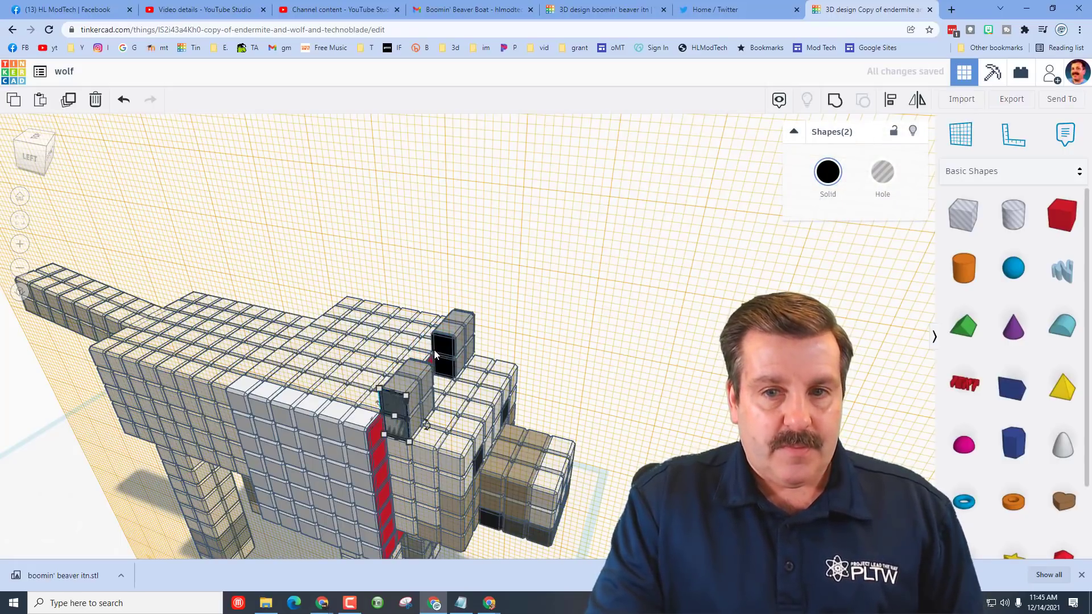
{"action": "left_click", "coordinate": [585, 360]}
Step: Select the upper outer block of the left-side ear and return the workplane to the base grid
{"action": "right_click_drag", "start_coordinate": [622, 380], "coordinate": [585, 378]}
{"action": "right_click_drag", "start_coordinate": [585, 379], "coordinate": [344, 482]}
{"action": "left_click", "coordinate": [344, 483]}
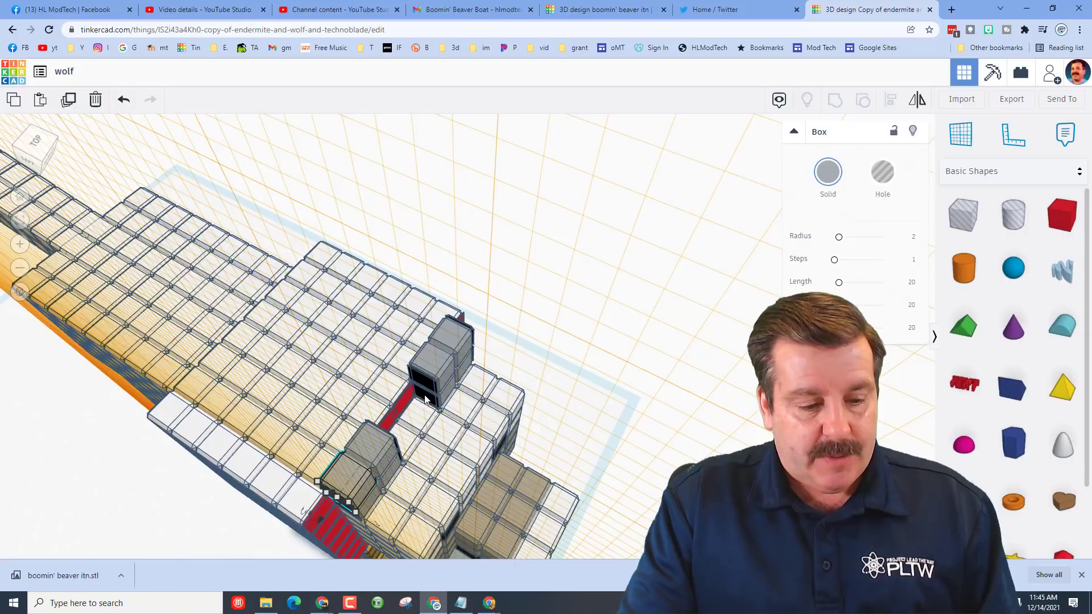
{"action": "key", "text": "w"}
{"action": "left_click", "coordinate": [600, 379]}
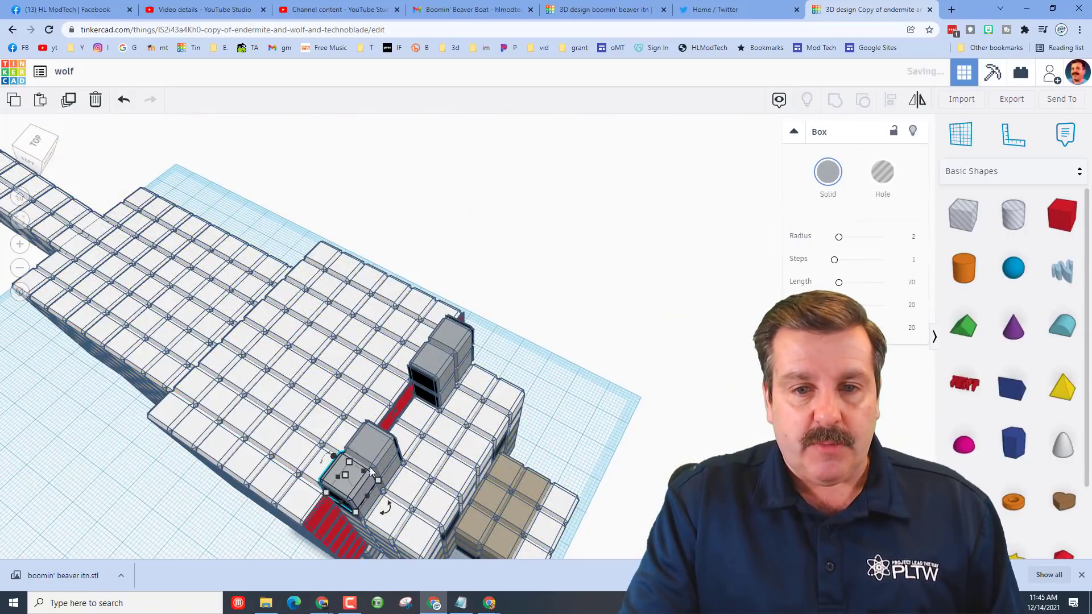
Step: Duplicate the block on top of the ear, reduce the copy's height to 0.20 mm and color it black 000000
{"action": "key", "text": "ctrl+d"}
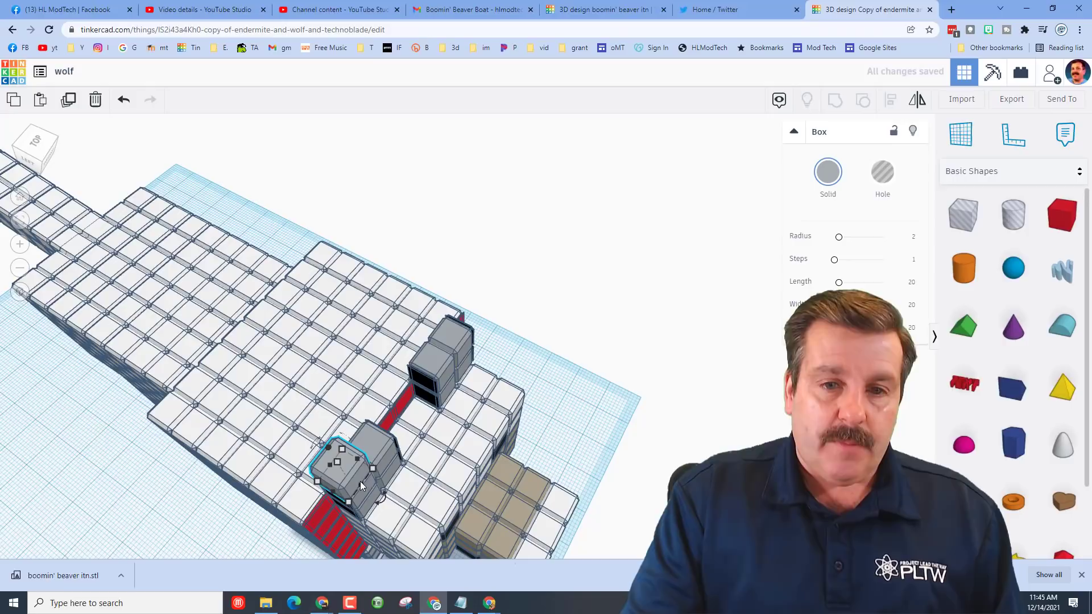
{"action": "left_click_drag", "start_coordinate": [337, 462], "coordinate": [368, 467]}
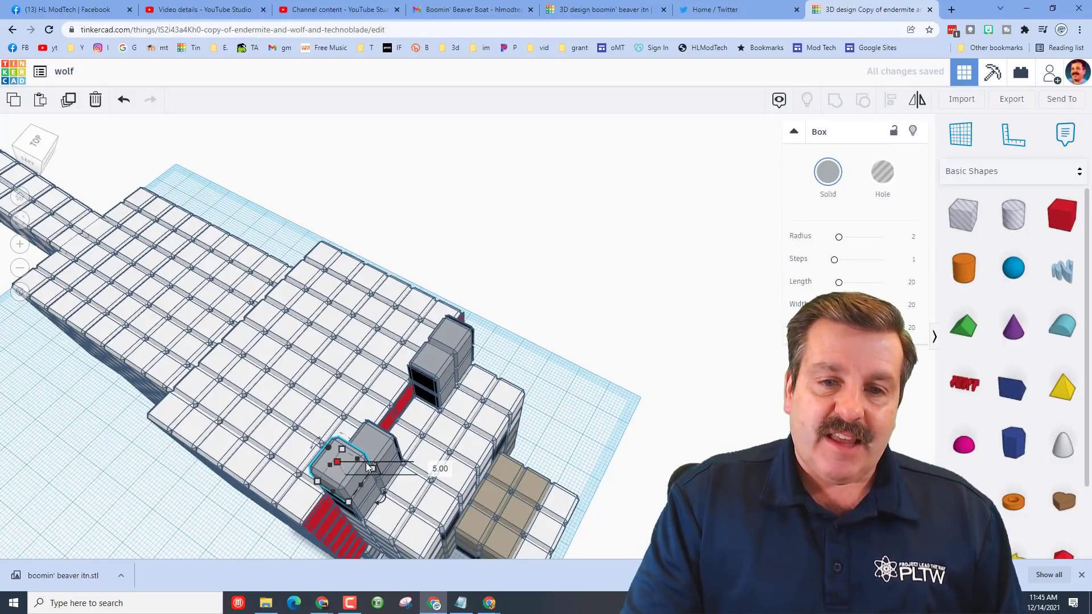
{"action": "left_click", "coordinate": [436, 471]}
{"action": "type", "text": "2"}
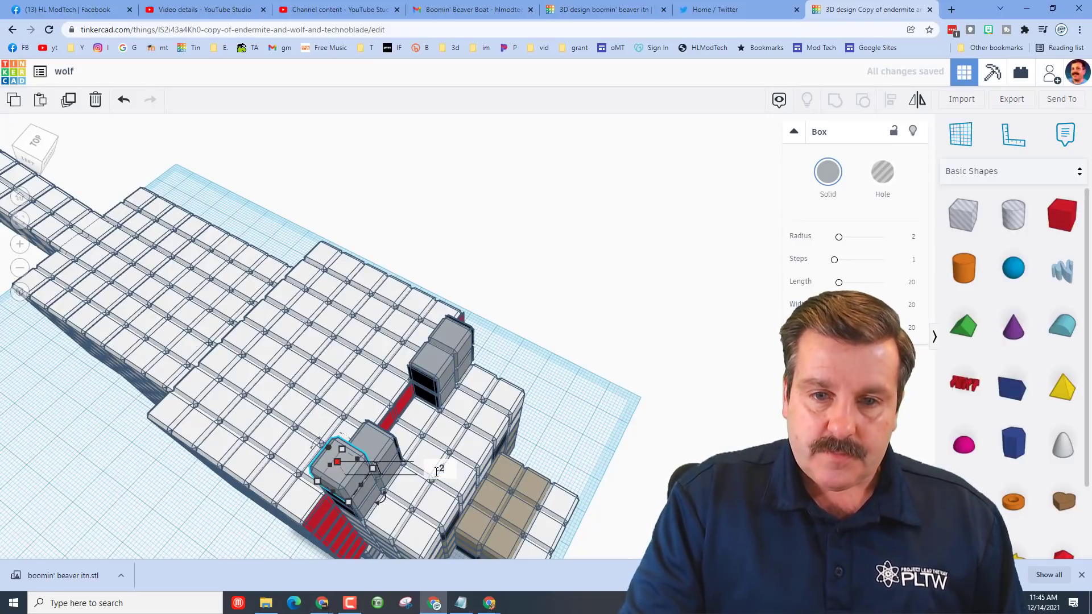
{"action": "type", "text": "0.20"}
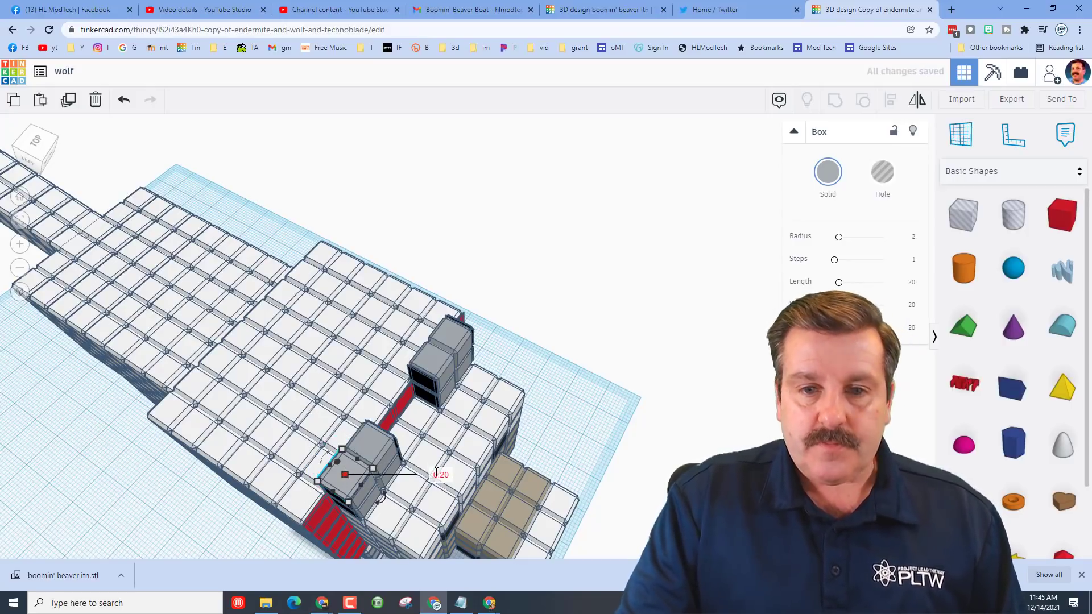
{"action": "left_click", "coordinate": [828, 173]}
{"action": "left_click", "coordinate": [951, 330]}
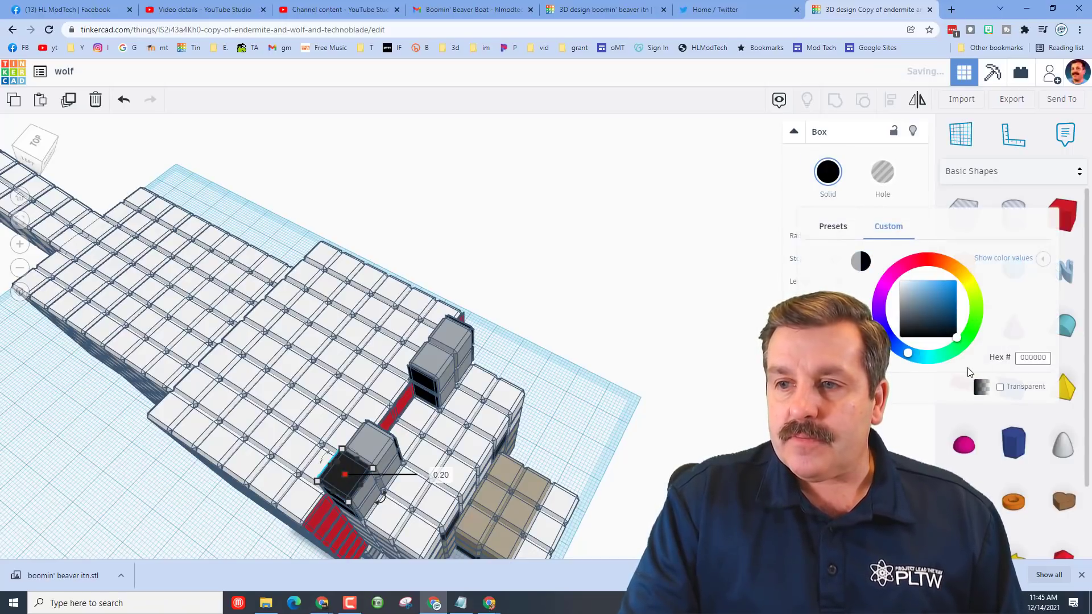
Step: Duplicate the black top panel and move the copy onto the top of the left-side ear's inner block
{"action": "left_click", "coordinate": [370, 443]}
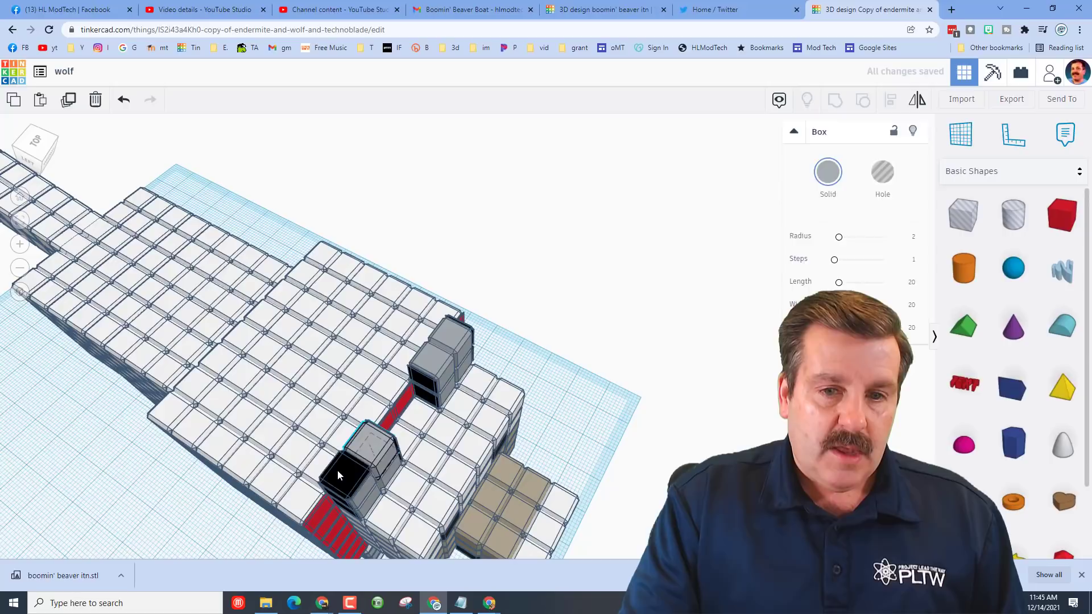
{"action": "left_click", "coordinate": [338, 473]}
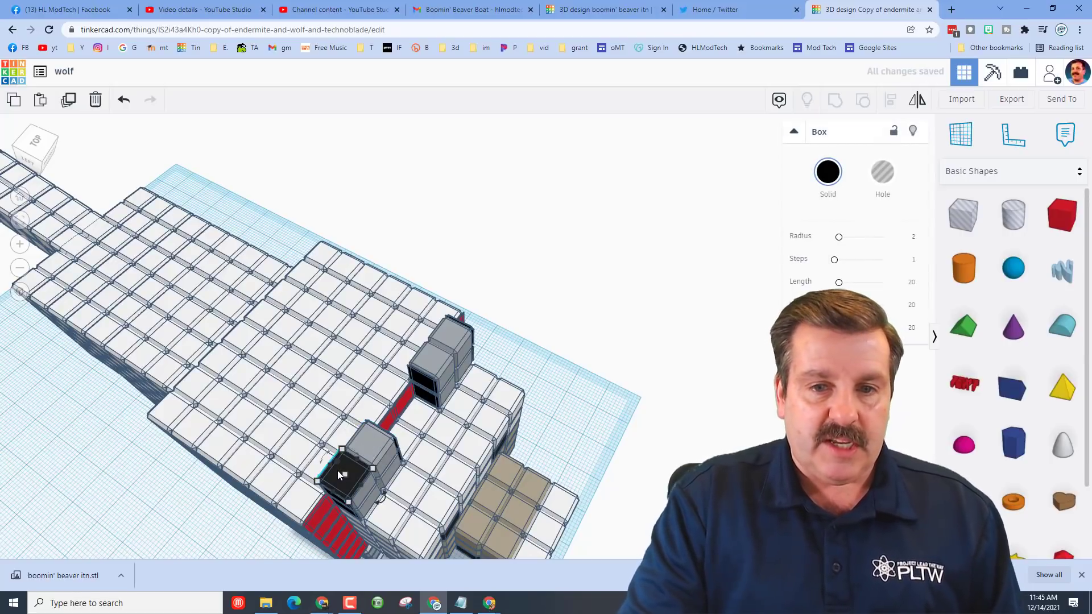
{"action": "key", "text": "ctrl+d"}
{"action": "key", "text": "shift+Right"}
{"action": "key", "text": "shift+Up"}
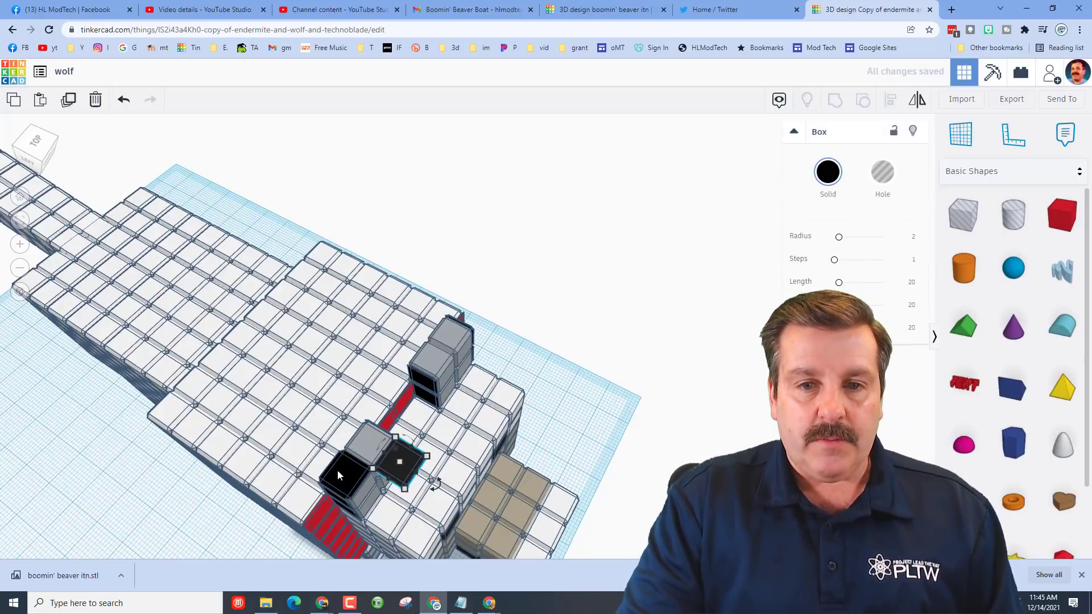
{"action": "key", "text": "shift+Left"}
Step: Duplicate the black top panel twice more and place the copies on top of the right-side ear's inner and outer blocks
{"action": "key", "text": "ctrl+d"}
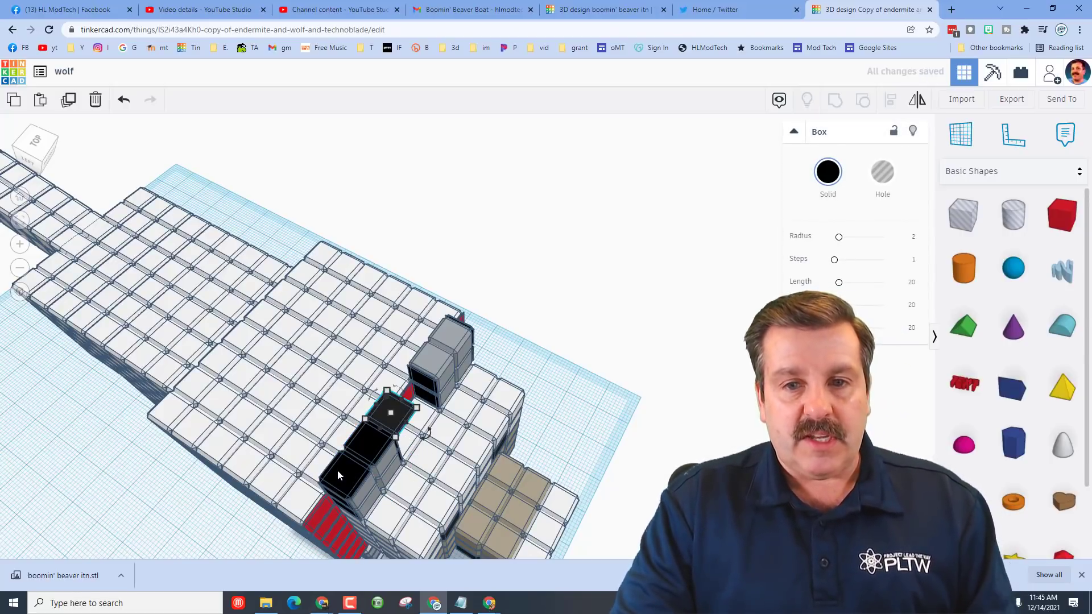
{"action": "key", "text": "shift+Left"}
{"action": "key", "text": "shift+Up"}
{"action": "key", "text": "shift+Right"}
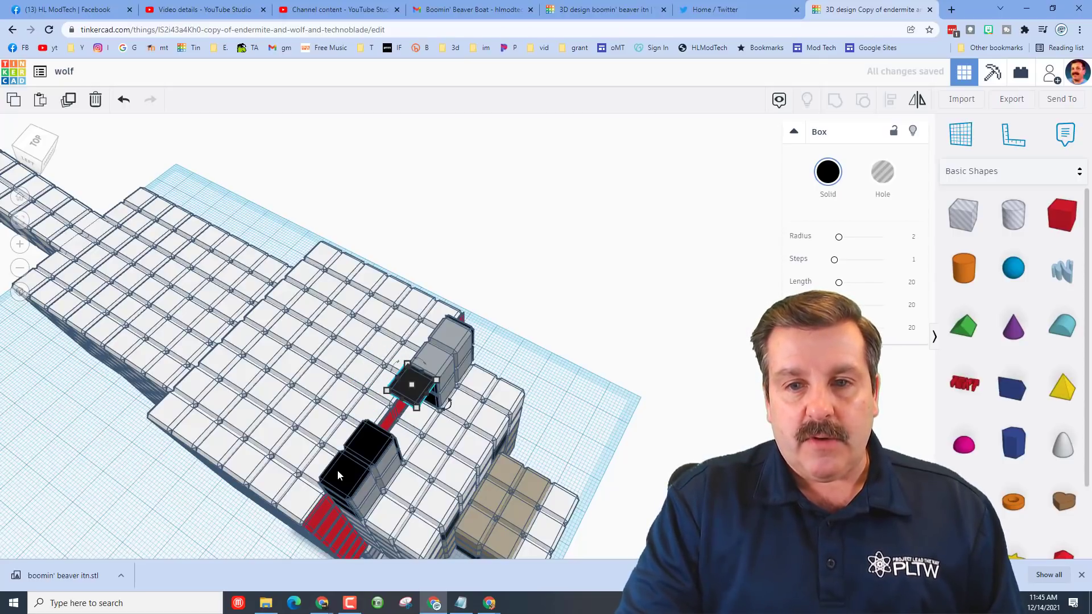
{"action": "key", "text": "shift+Up"}
{"action": "key", "text": "ctrl+d"}
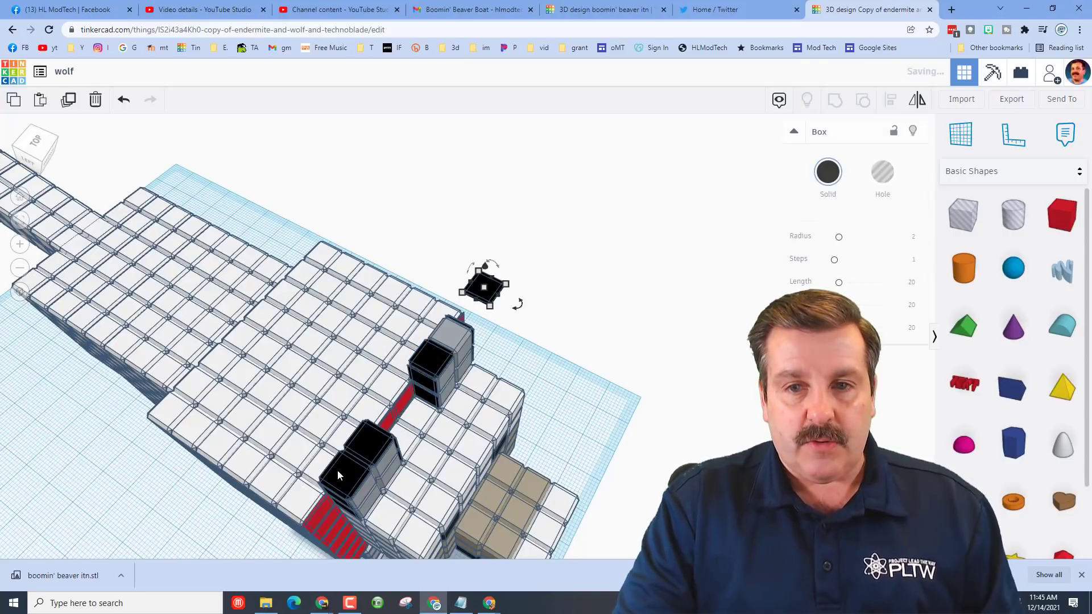
{"action": "key", "text": "Down"}
{"action": "key", "text": "shift+Down"}
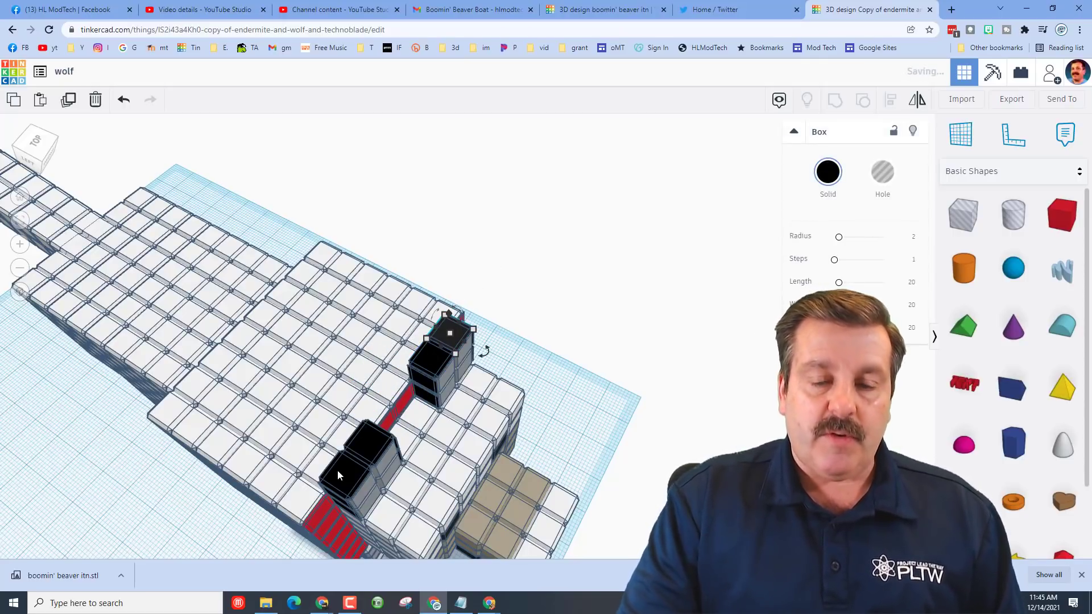
{"action": "scroll", "coordinate": [419, 441], "scroll_direction": "down", "scroll_amount": 3}
{"action": "right_click_drag", "start_coordinate": [595, 415], "coordinate": [287, 353]}
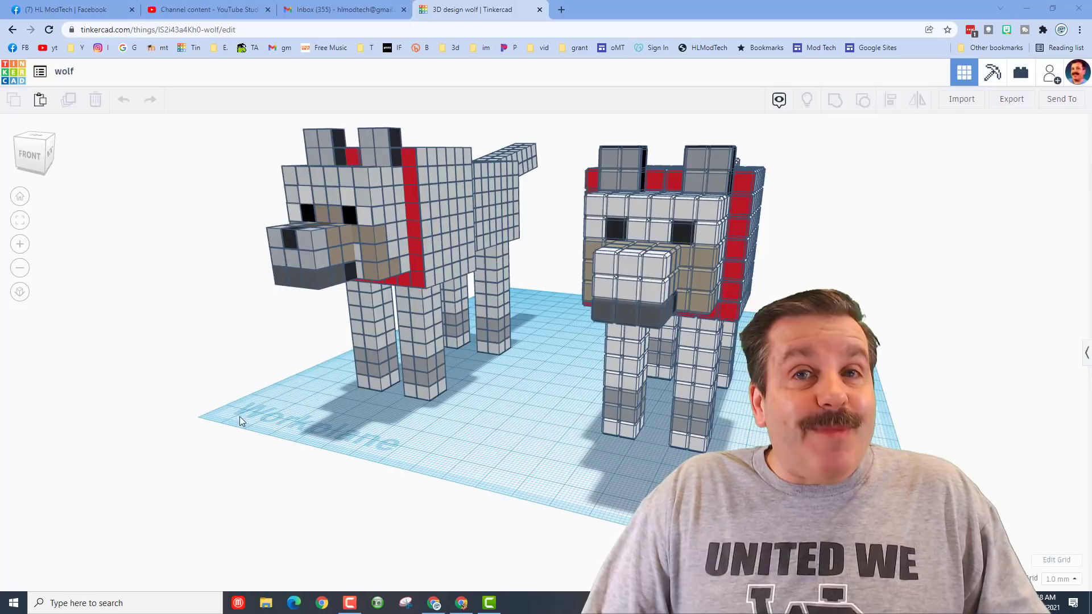
Step: Generate a new collaboration link for the wolf design, copy it and close the sharing dialog
{"action": "left_click", "coordinate": [1049, 76]}
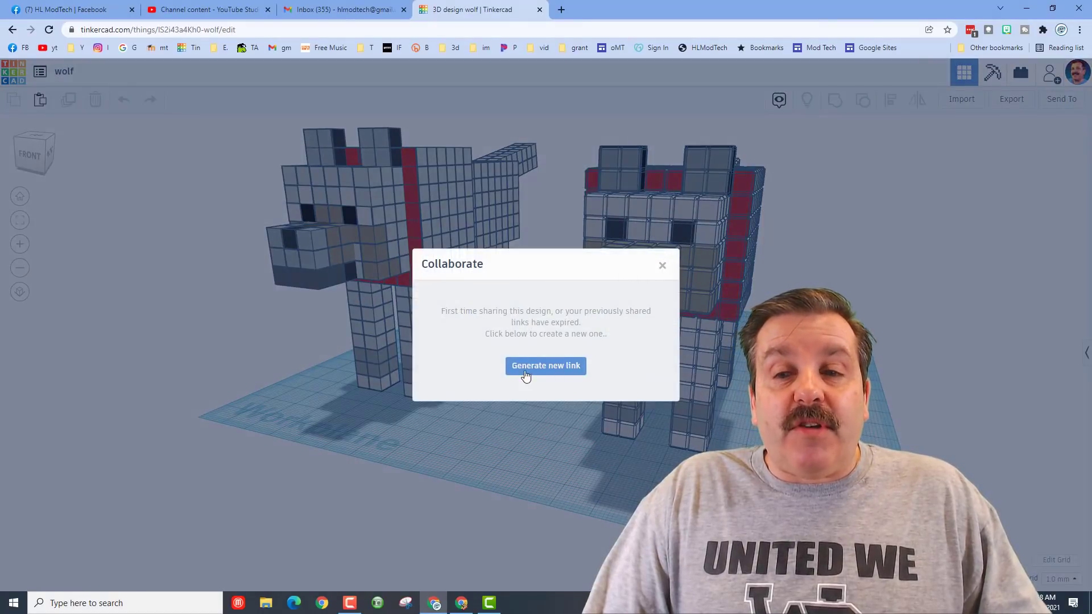
{"action": "left_click", "coordinate": [526, 371]}
{"action": "left_click", "coordinate": [554, 335]}
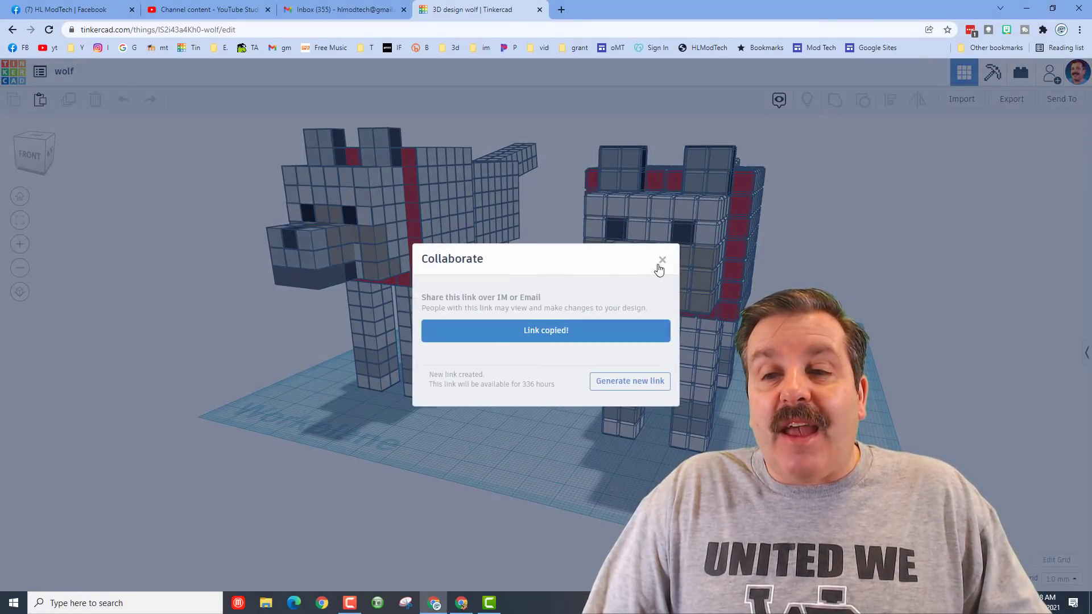
{"action": "left_click", "coordinate": [661, 260]}
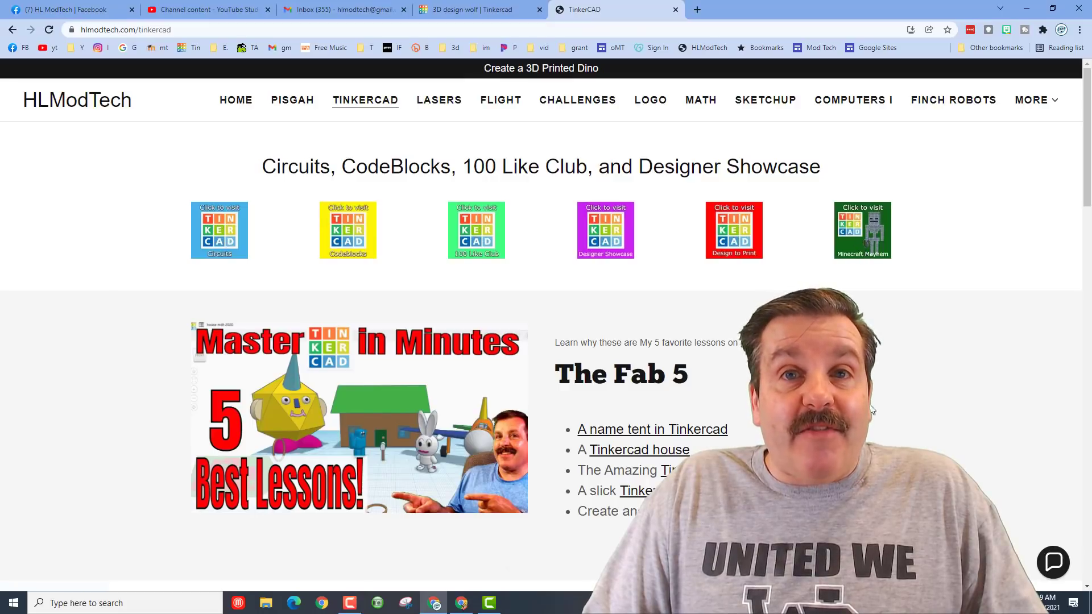
Step: Open the contact chat on the HLModTech website's Tinkercad page
{"action": "left_click", "coordinate": [1051, 571]}
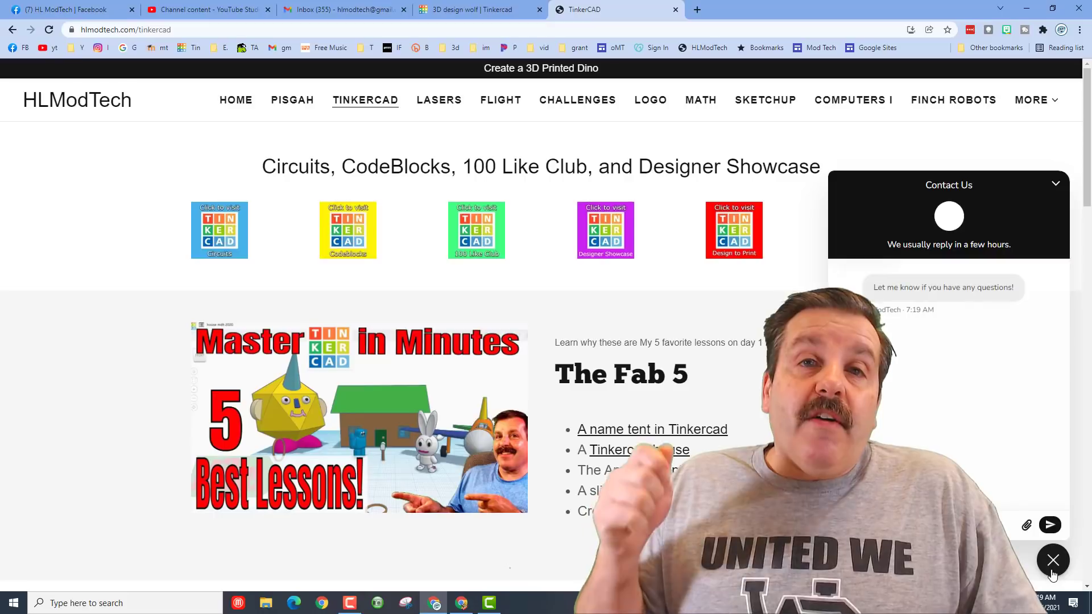